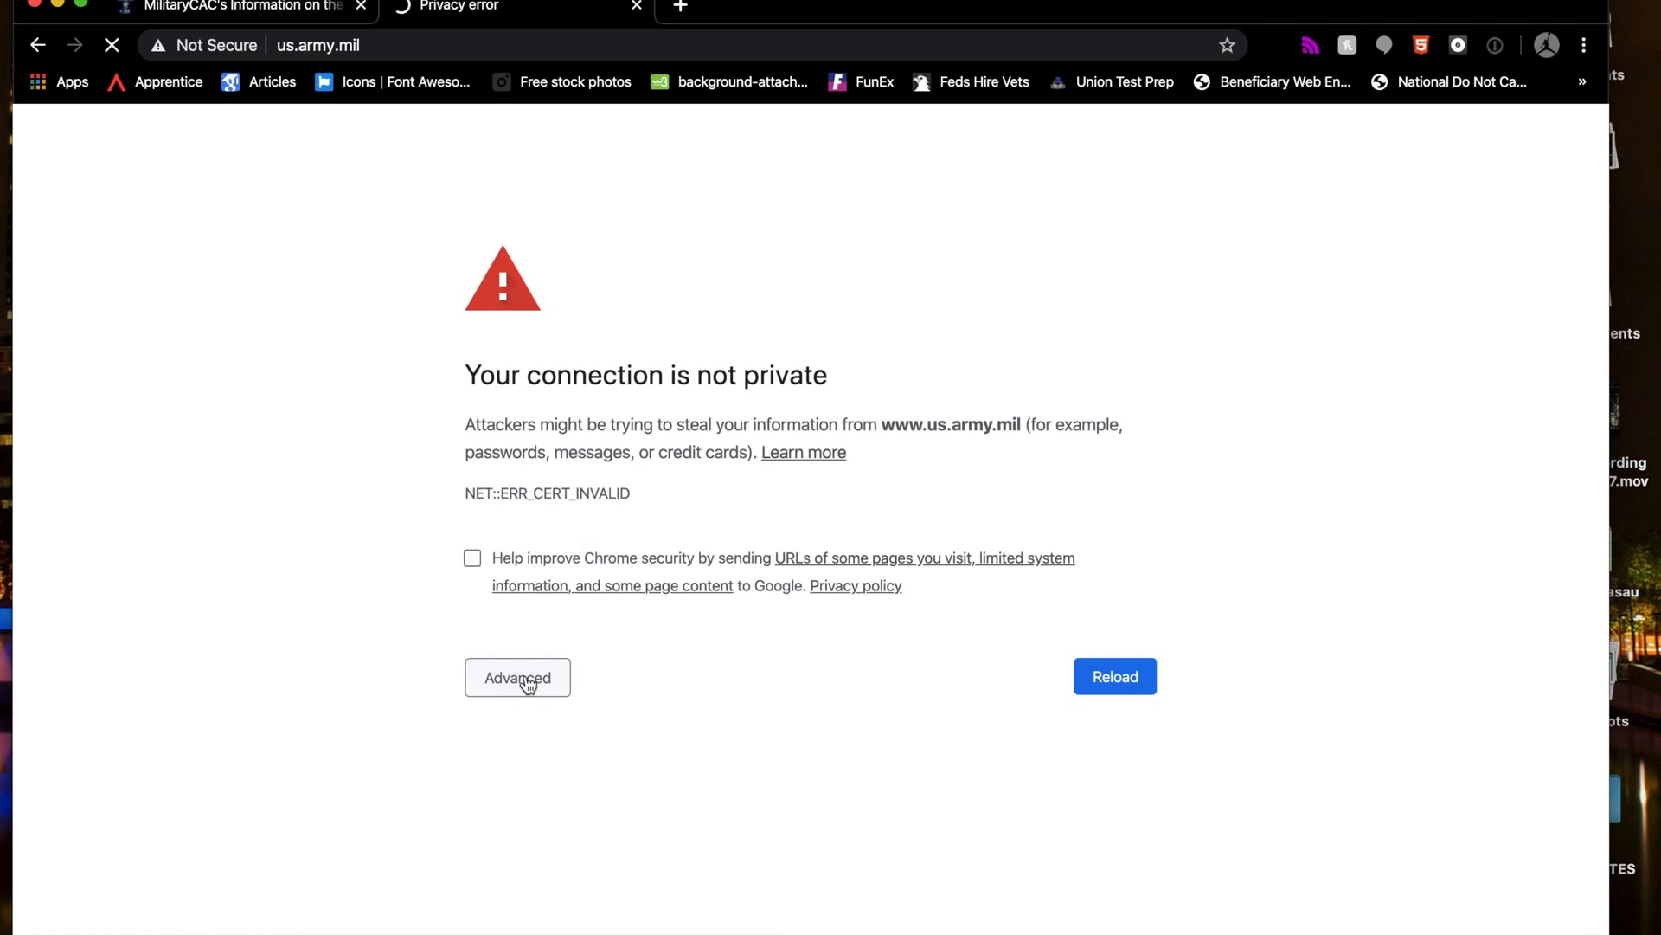
Examine the us.army.mil privacy error, reading its advanced explanation, reloading the page and expanding the NET::ERR_CERT_INVALID certificate details.
scroll(528, 684, down, 2)
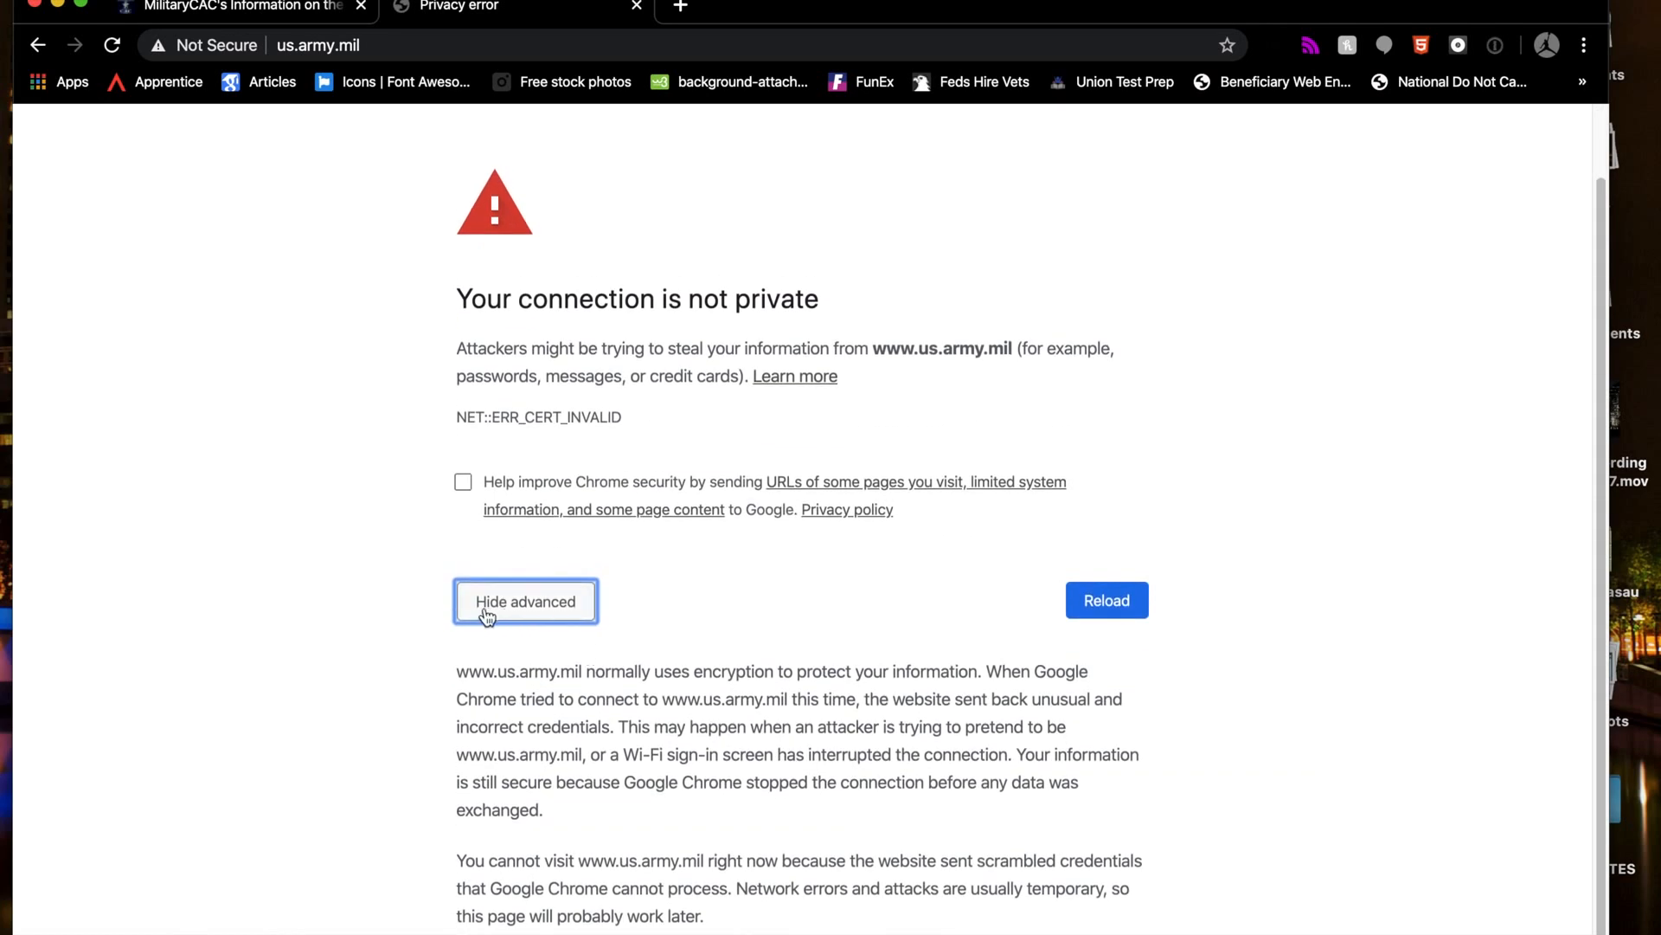
drag(461, 673, 869, 922)
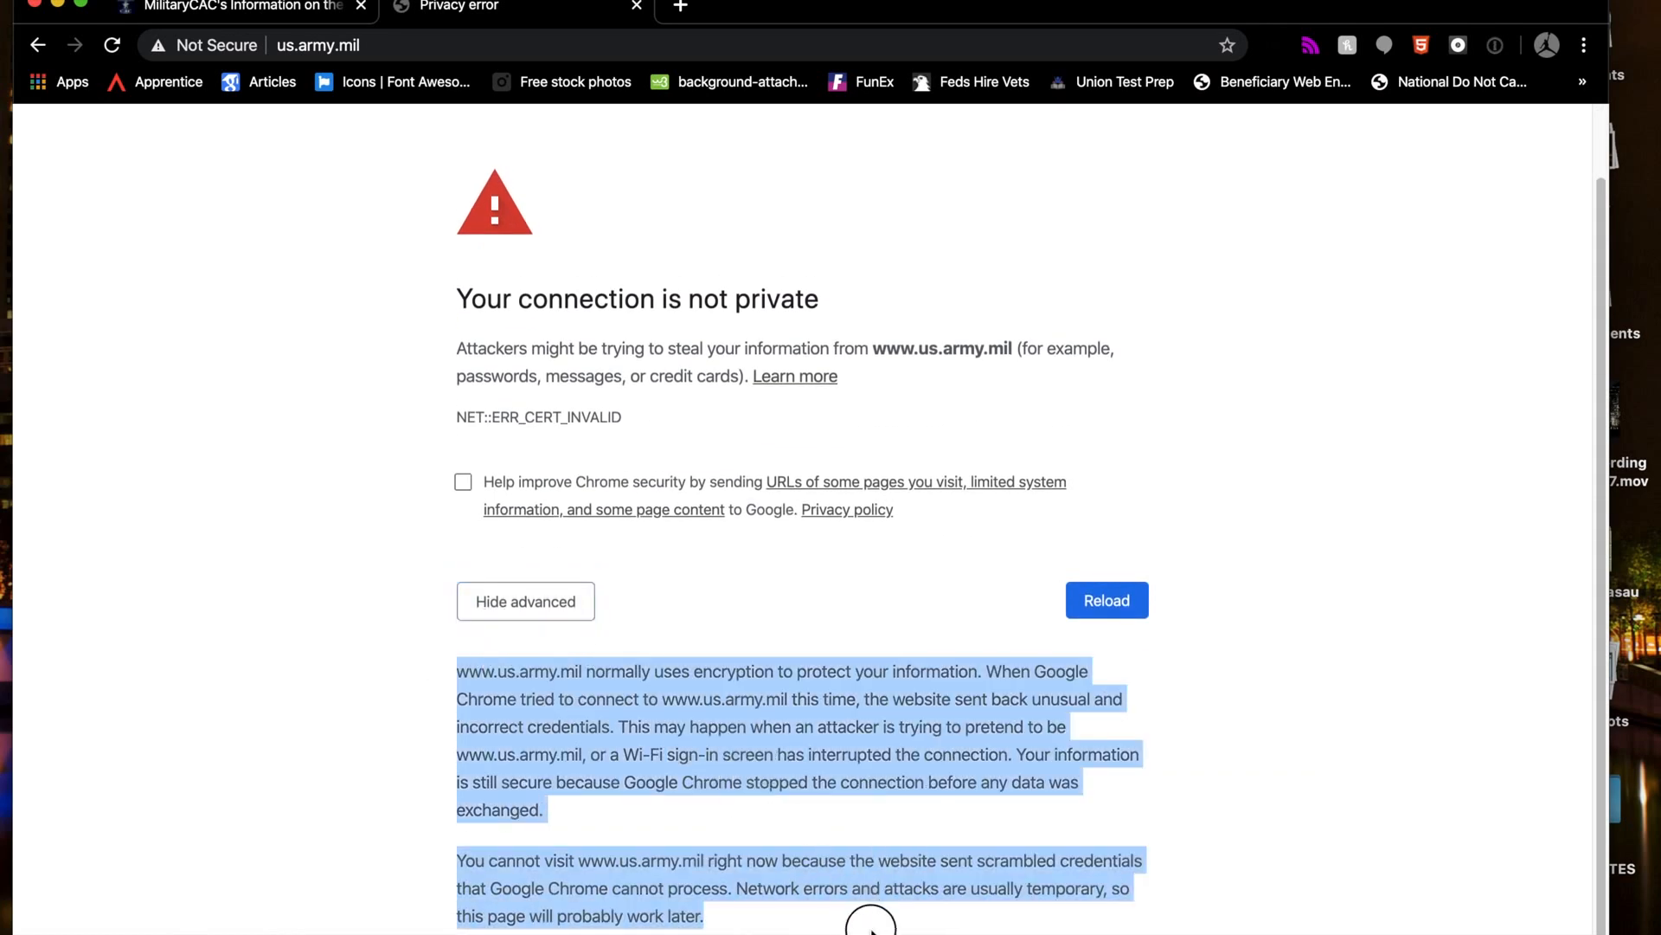
key(super+r)
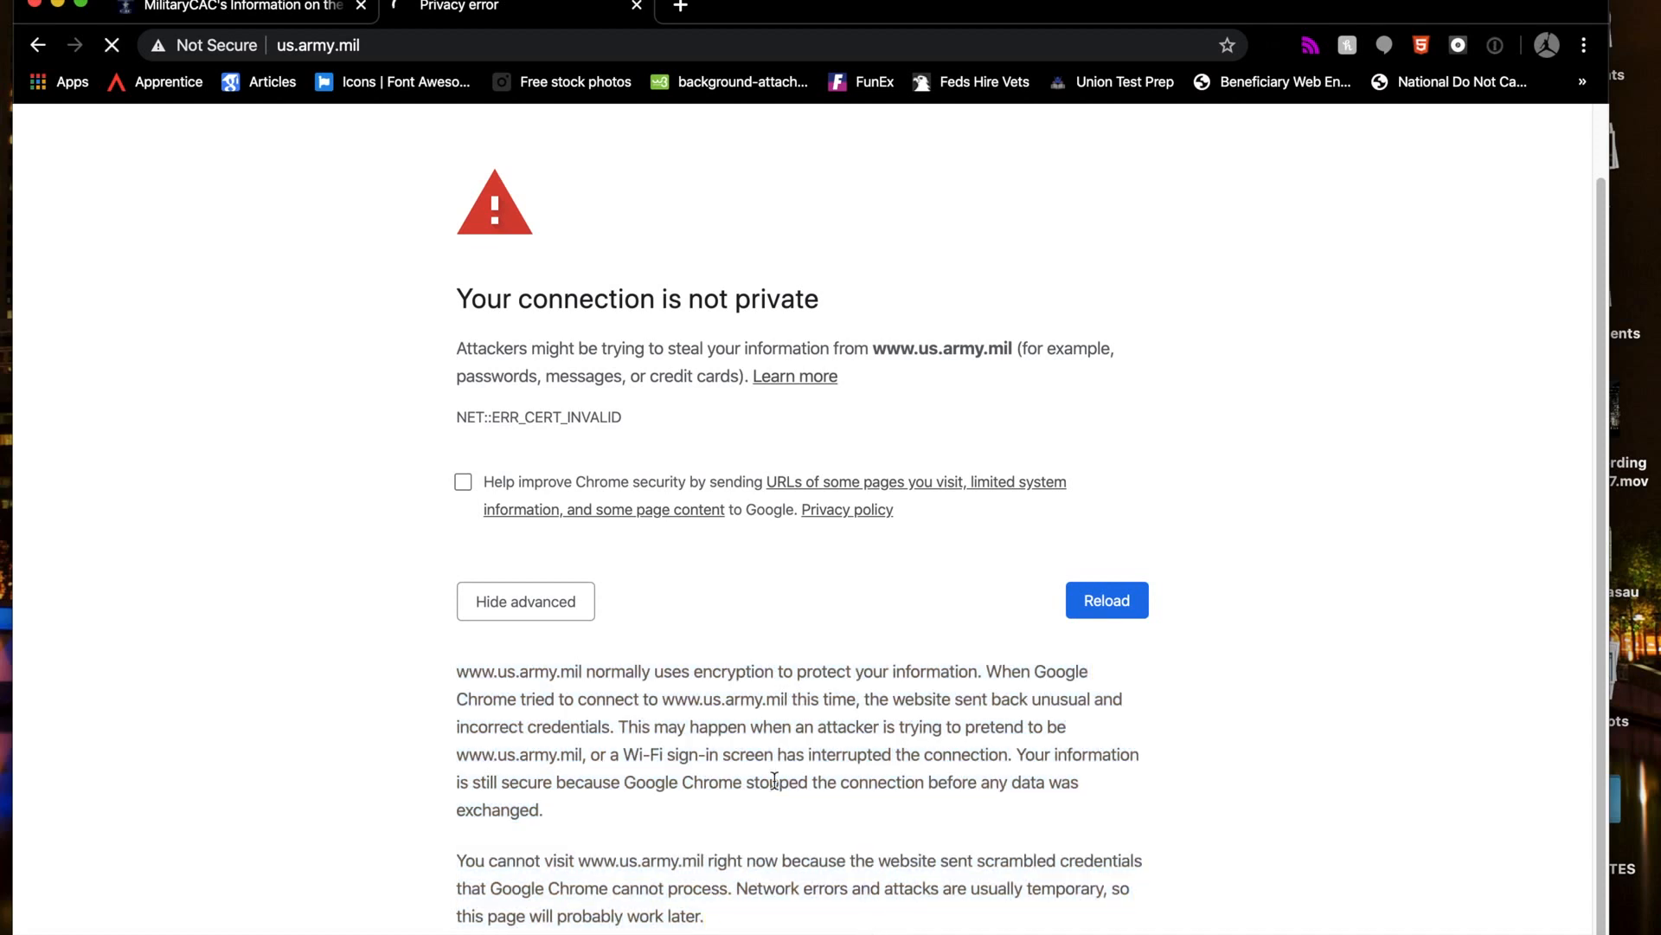
click(1119, 604)
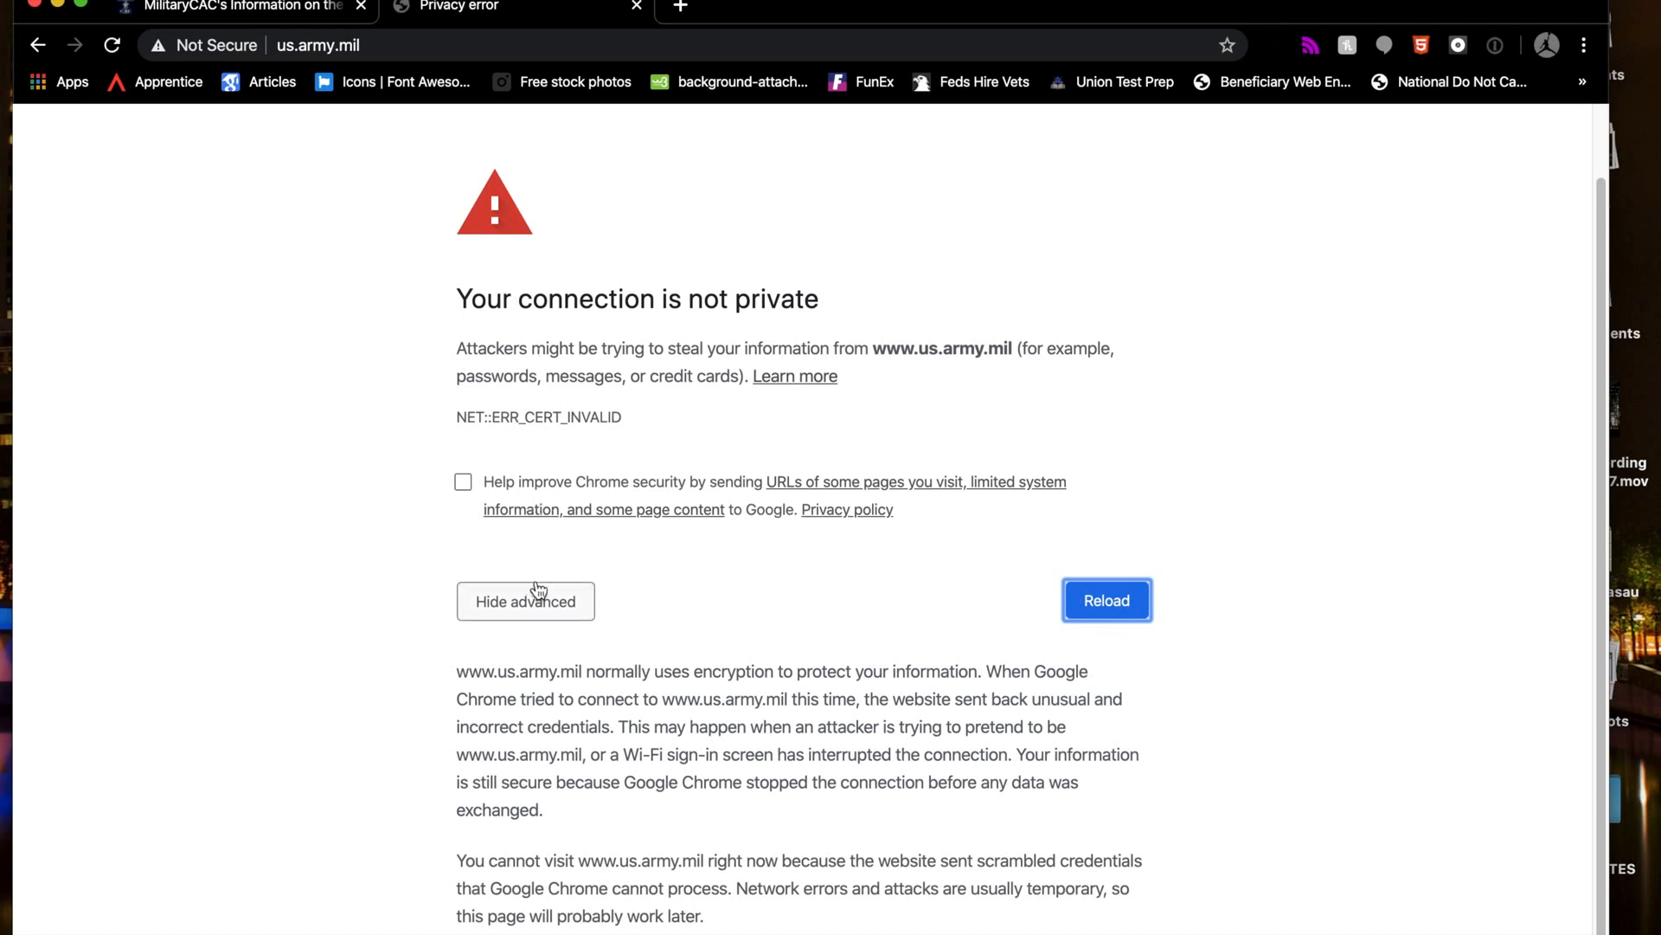
drag(457, 416, 635, 412)
click(801, 407)
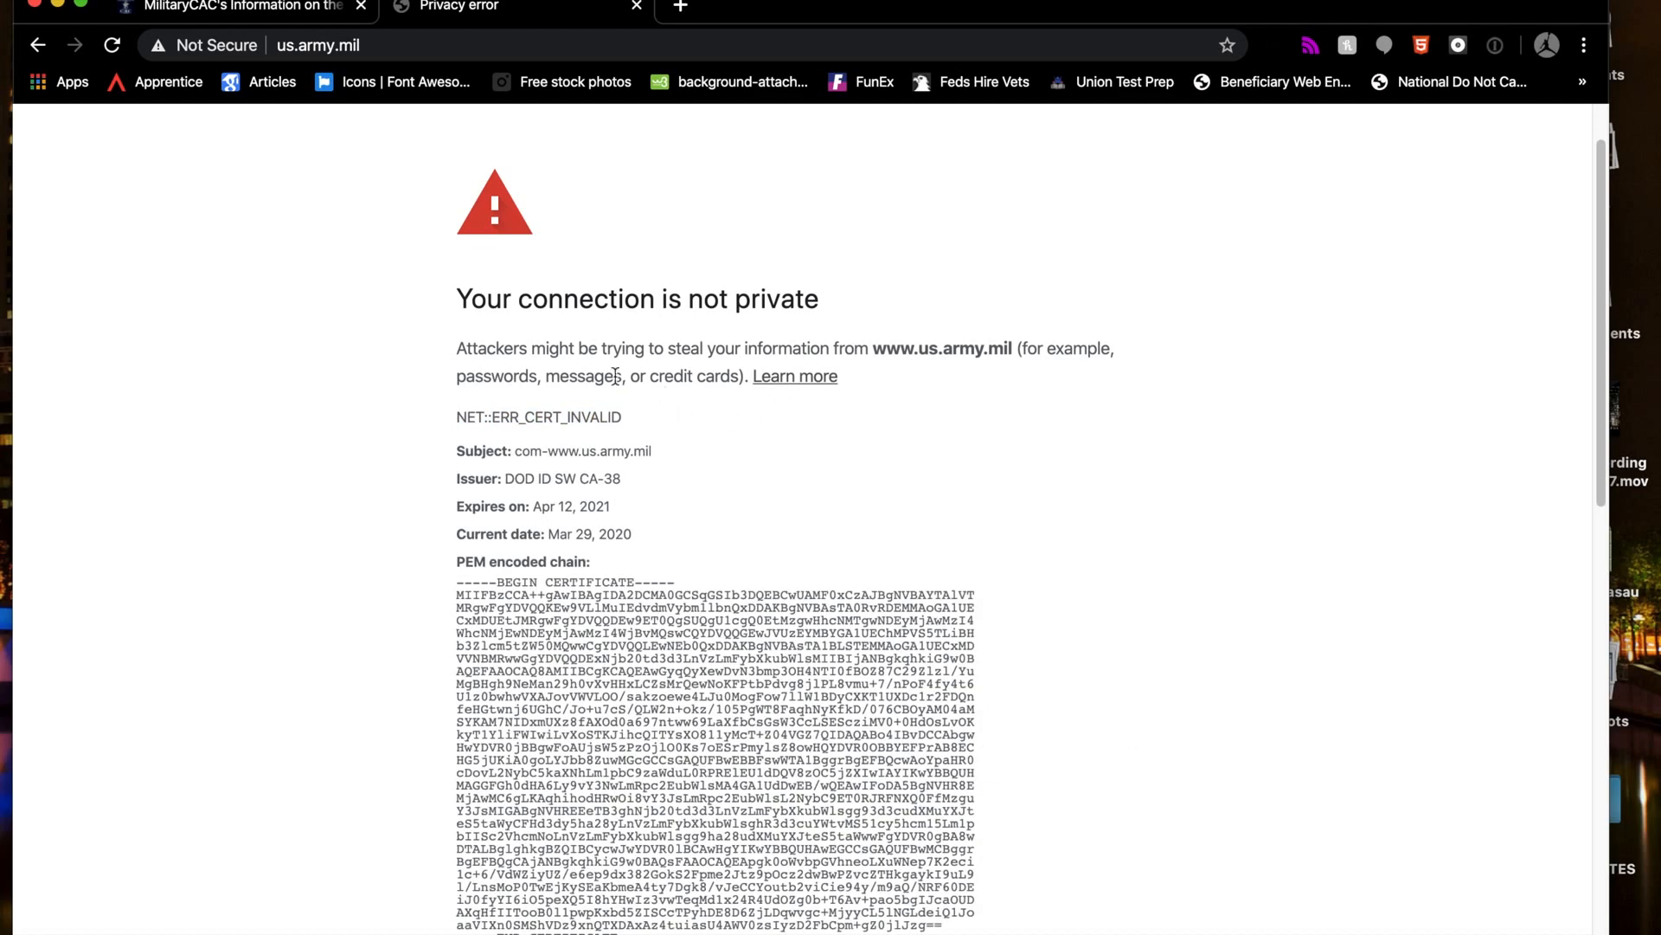
Review the DoD certificates page on militarycac.com, including the InstallRoot 5.5 downloads and the instructions for other platforms.
click(234, 7)
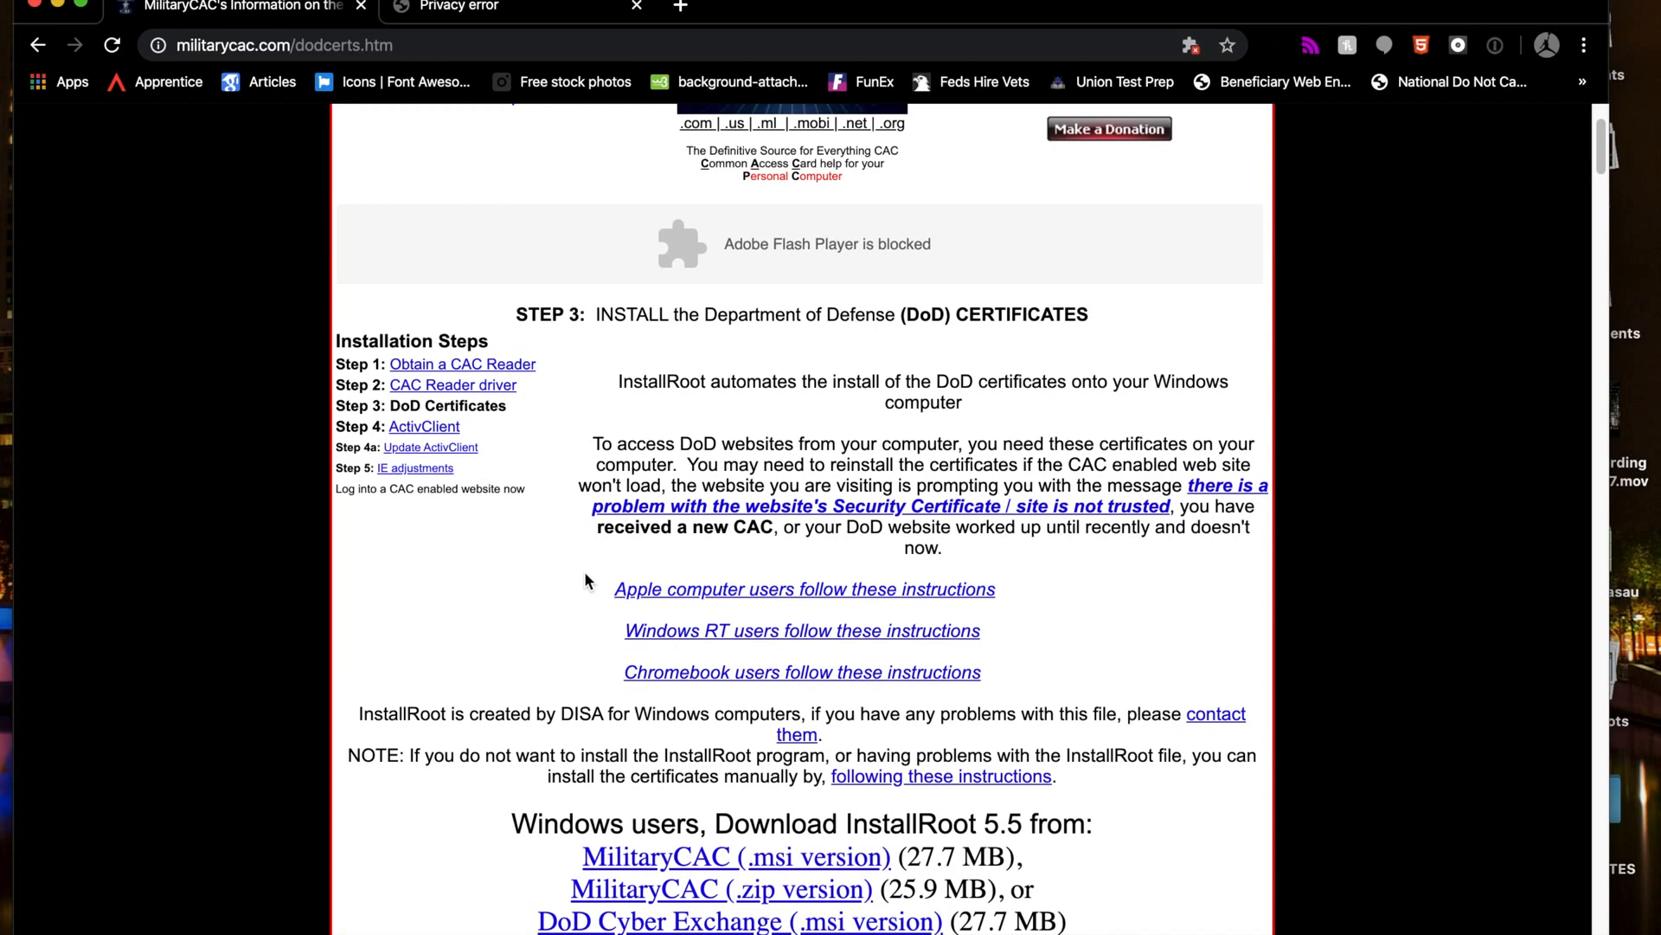
scroll(586, 580, down, 3)
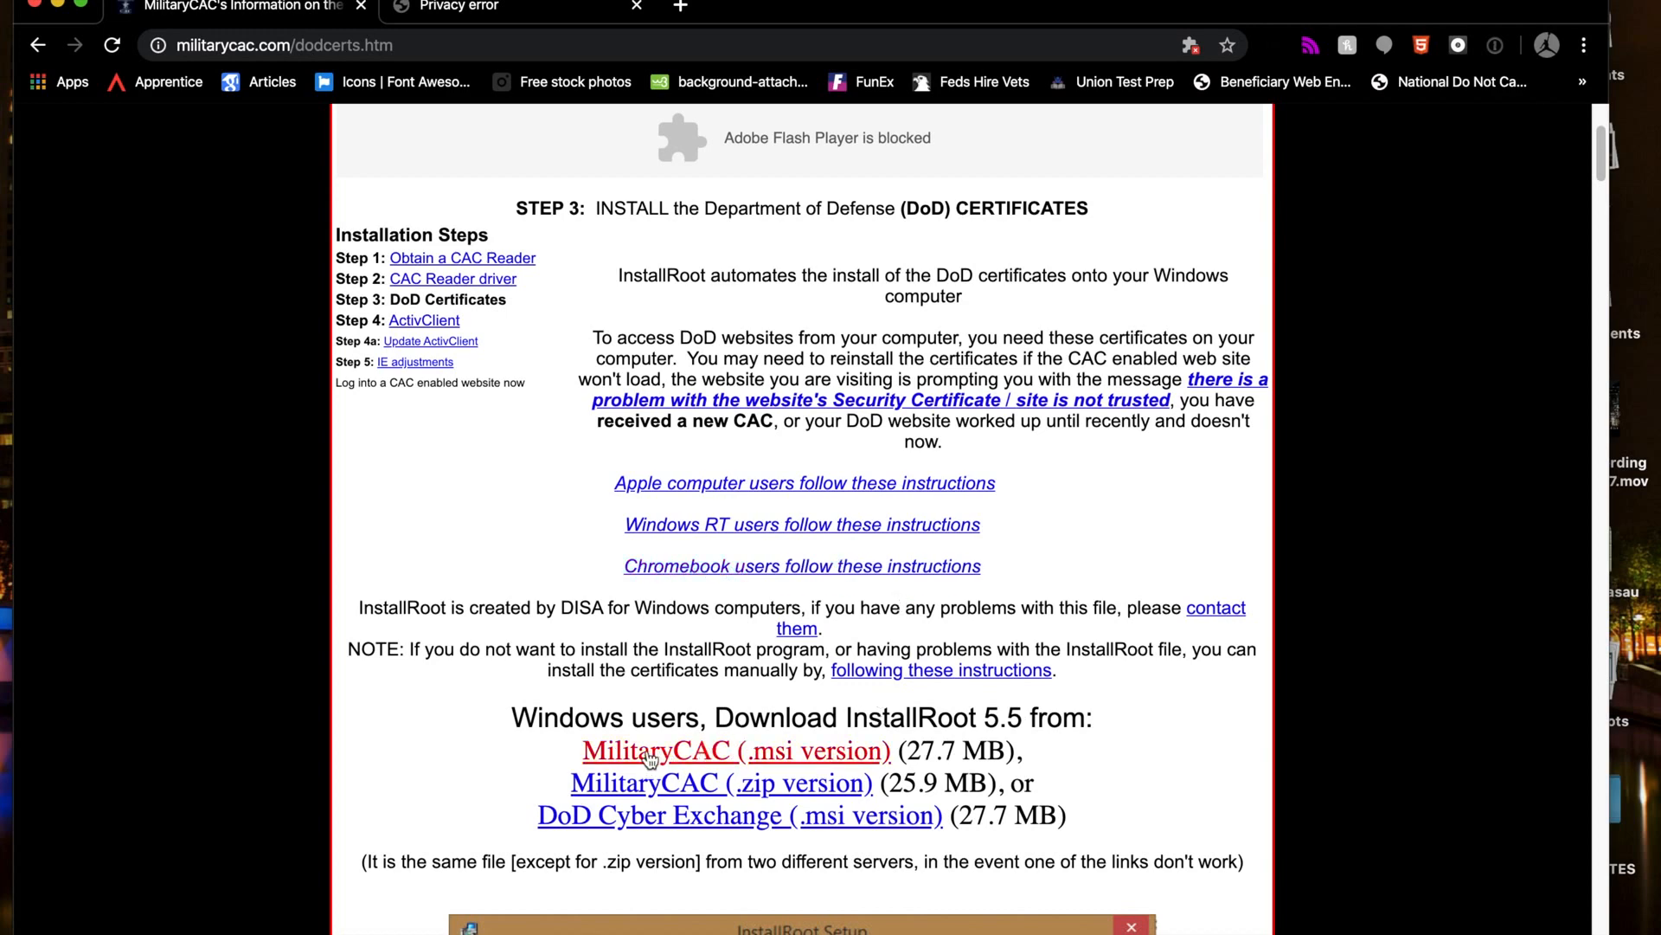
scroll(640, 753, down, 9)
scroll(636, 744, up, 8)
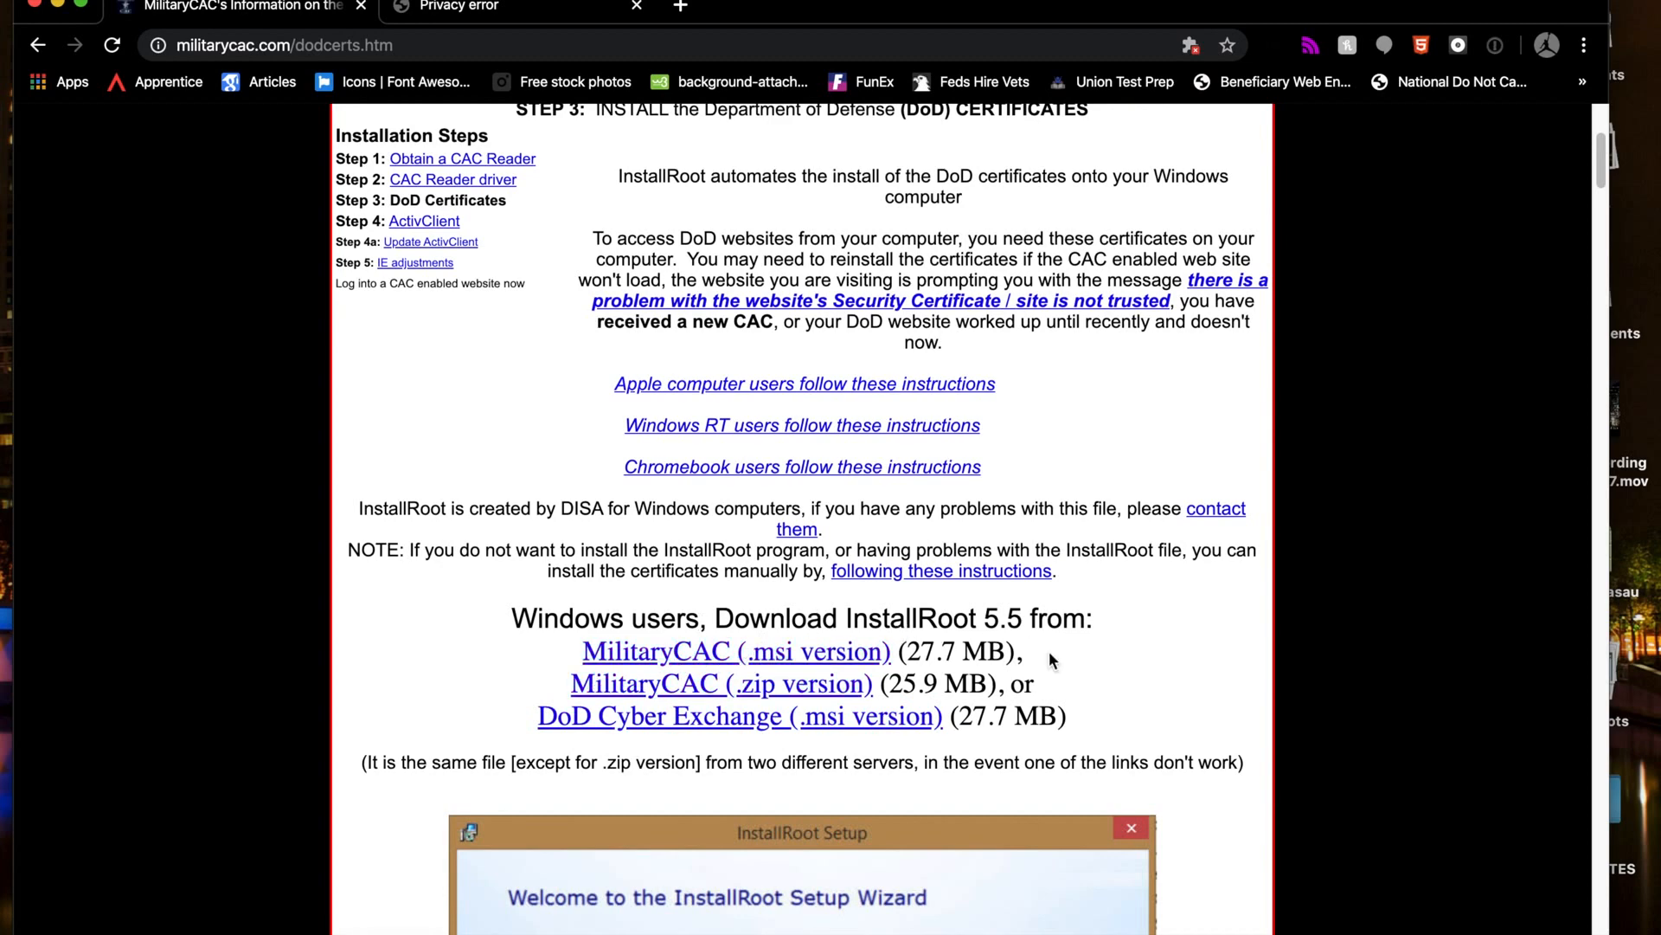
scroll(1049, 654, down, 3)
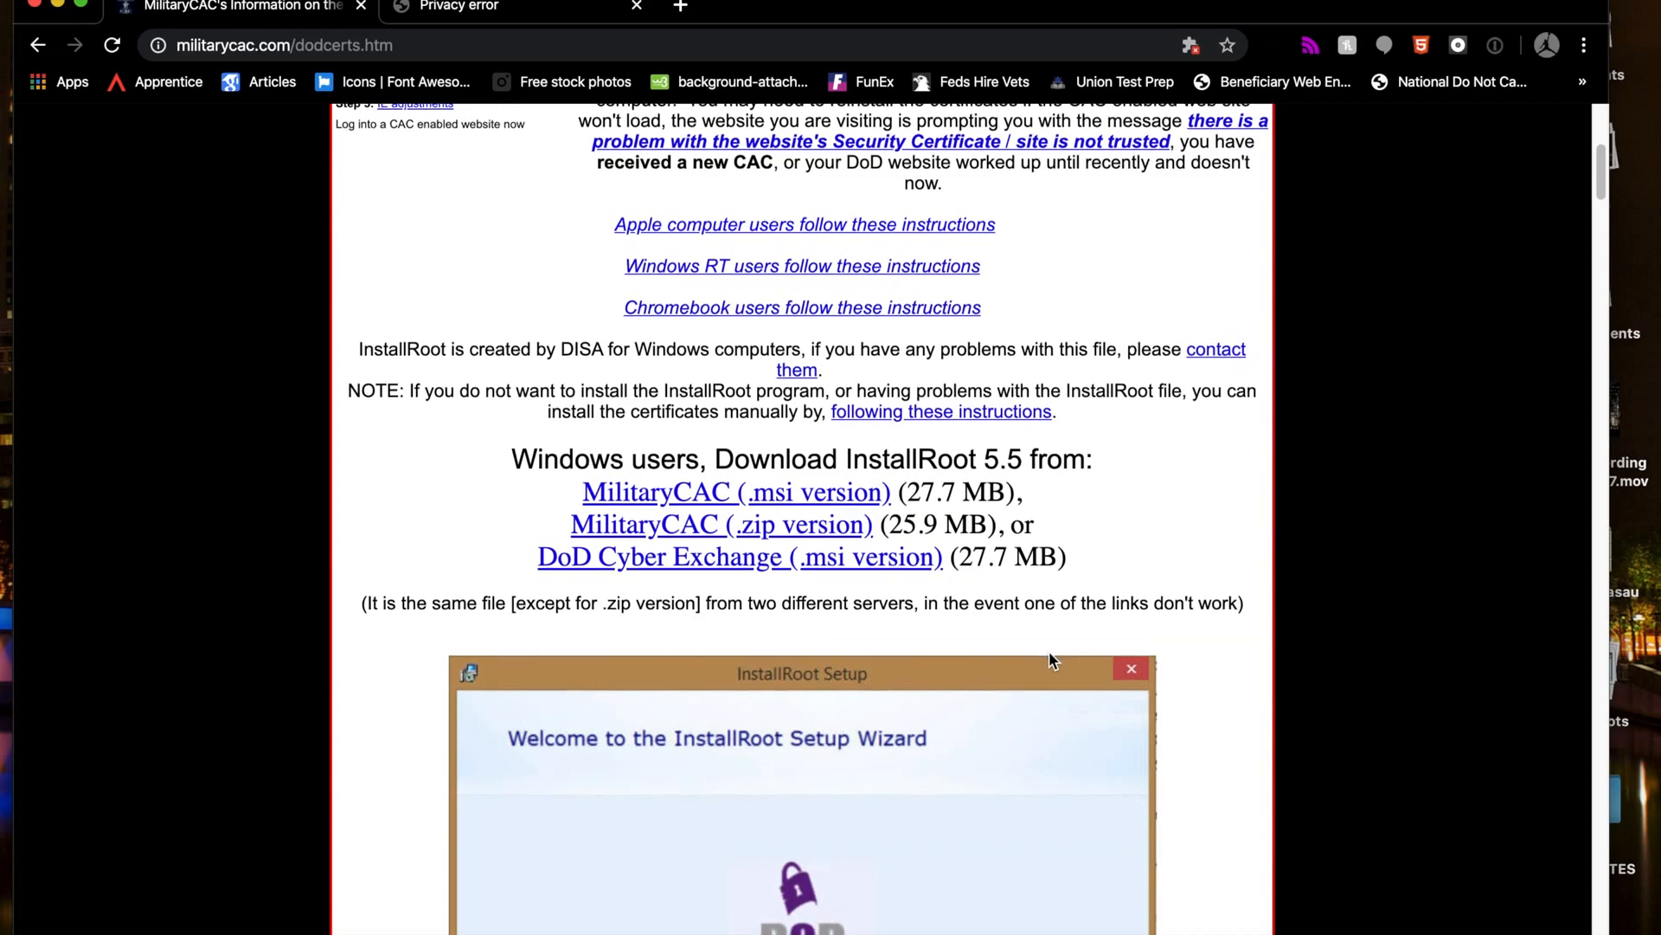
scroll(1049, 659, down, 20)
scroll(1049, 659, up, 20)
scroll(1048, 659, down, 7)
scroll(1049, 661, down, 3)
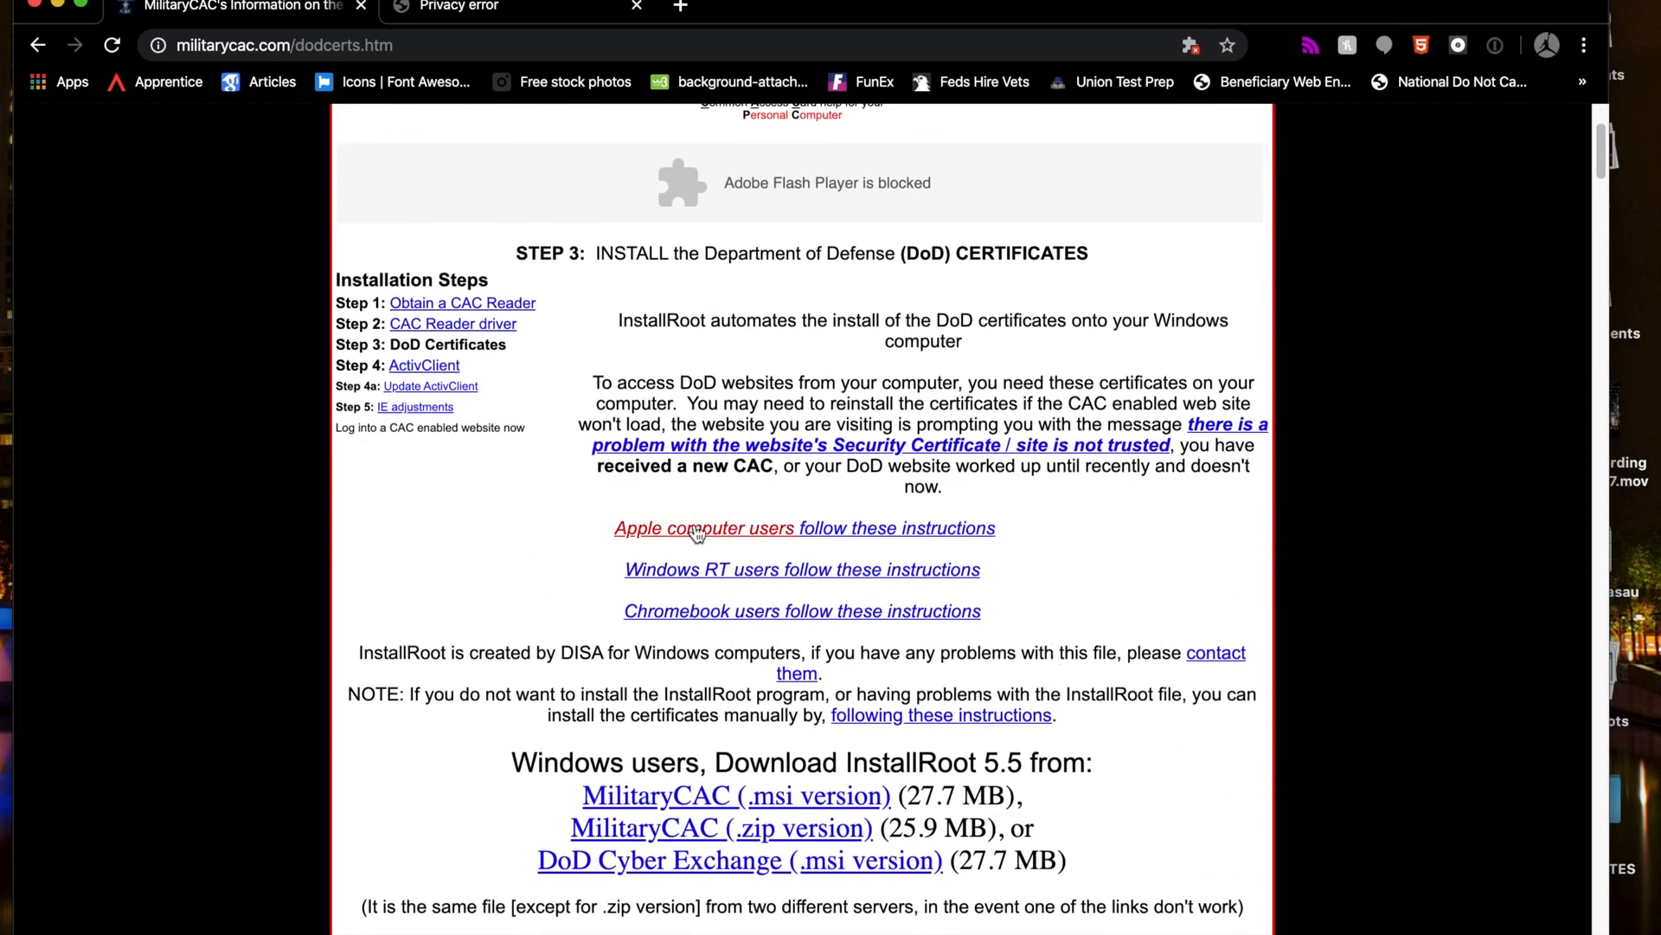
Open the Apple computer users' instructions in a new tab and find the certificate download links under Step 5.
super+click(697, 531)
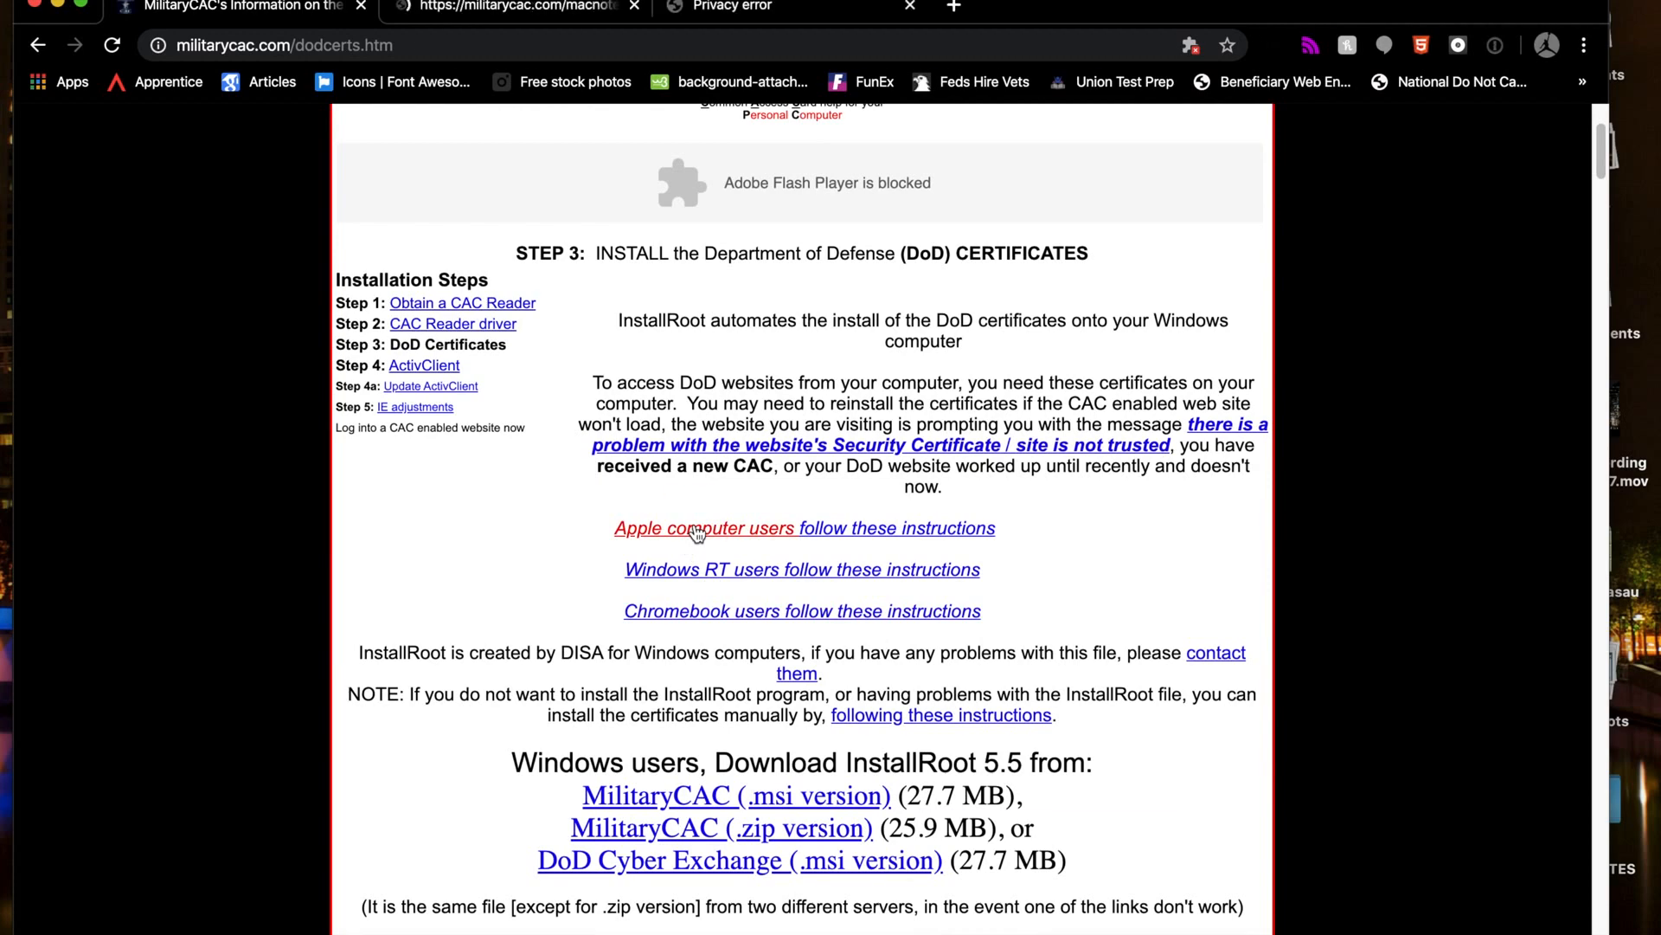
click(513, 12)
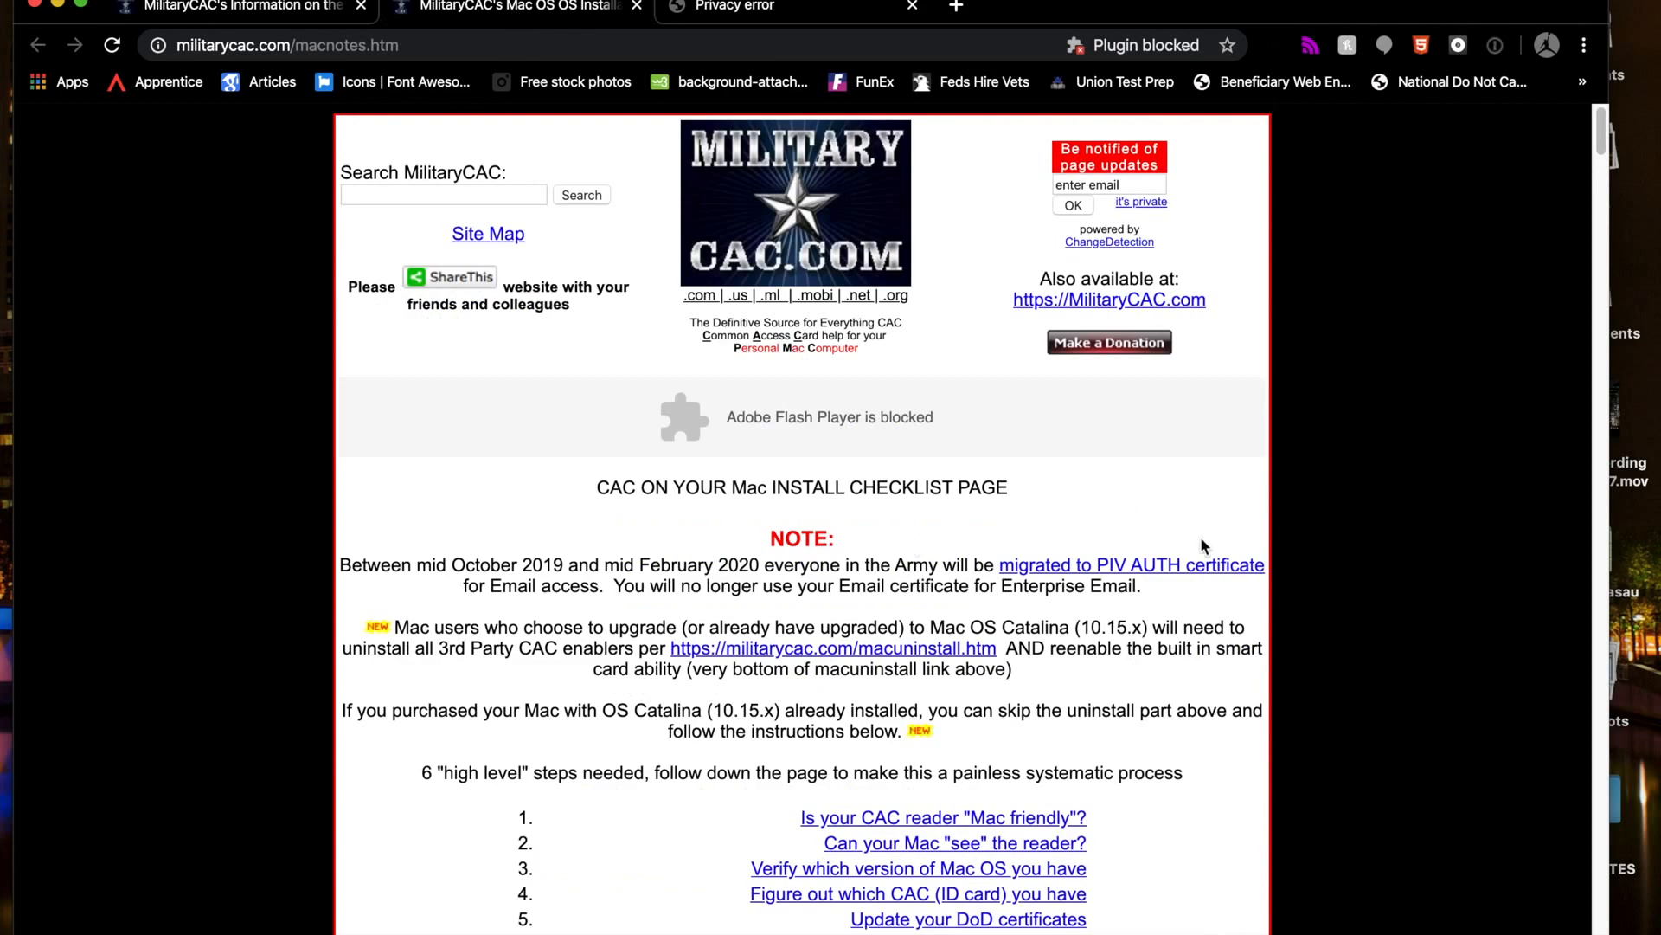
scroll(1142, 770, down, 5)
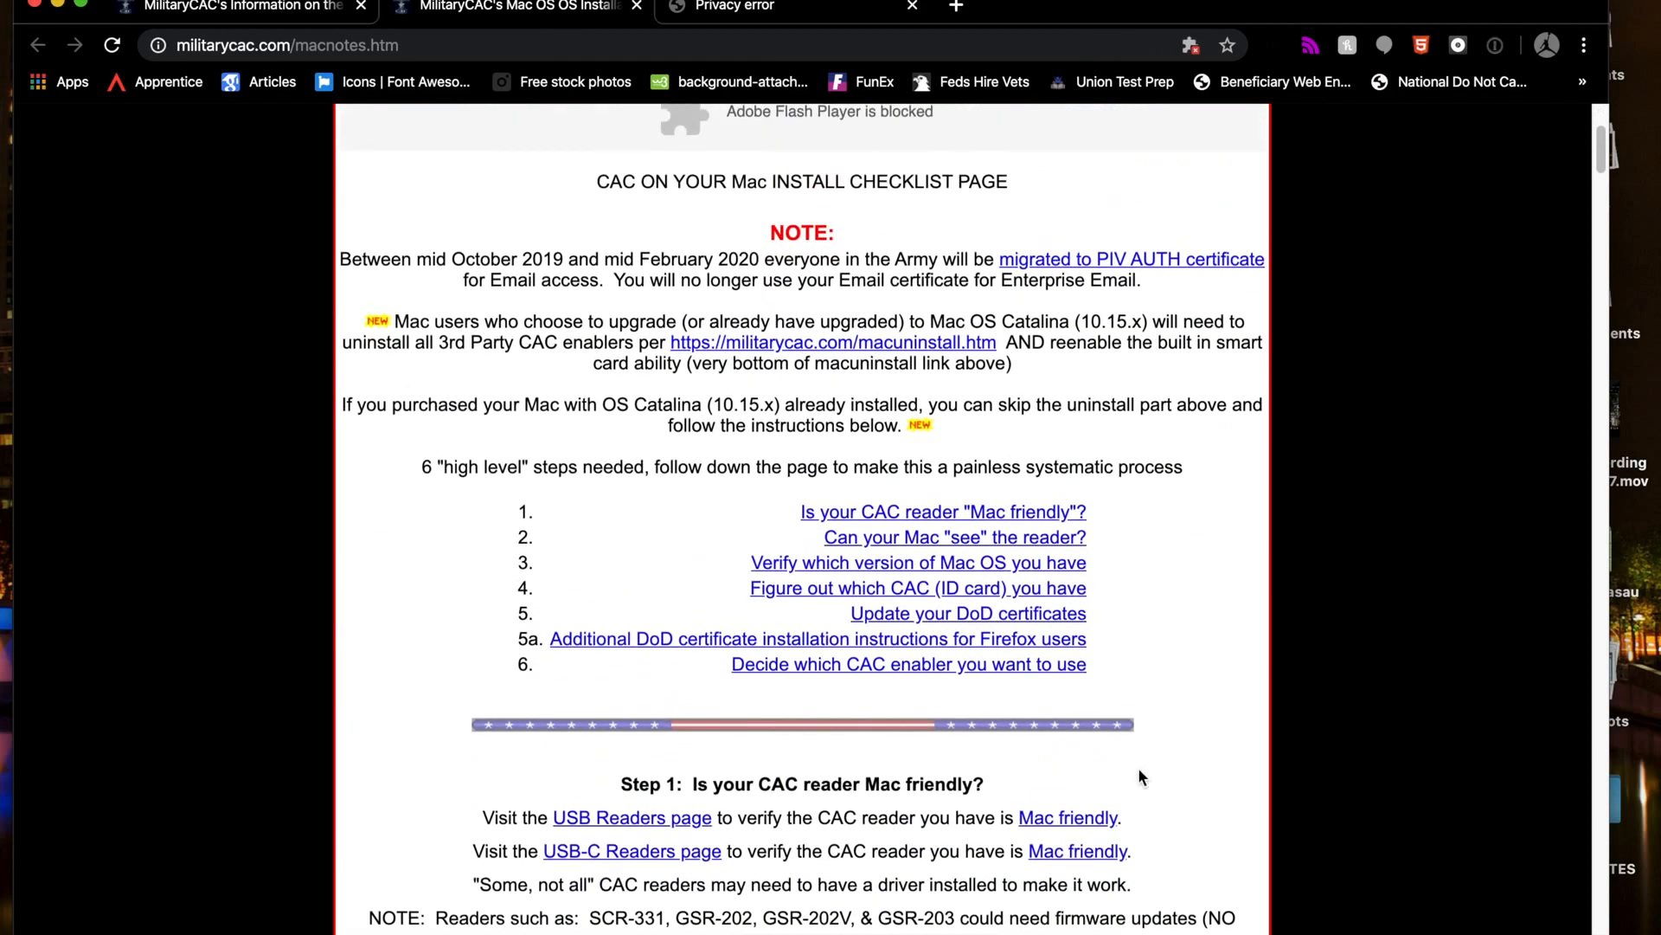
scroll(1139, 767, down, 20)
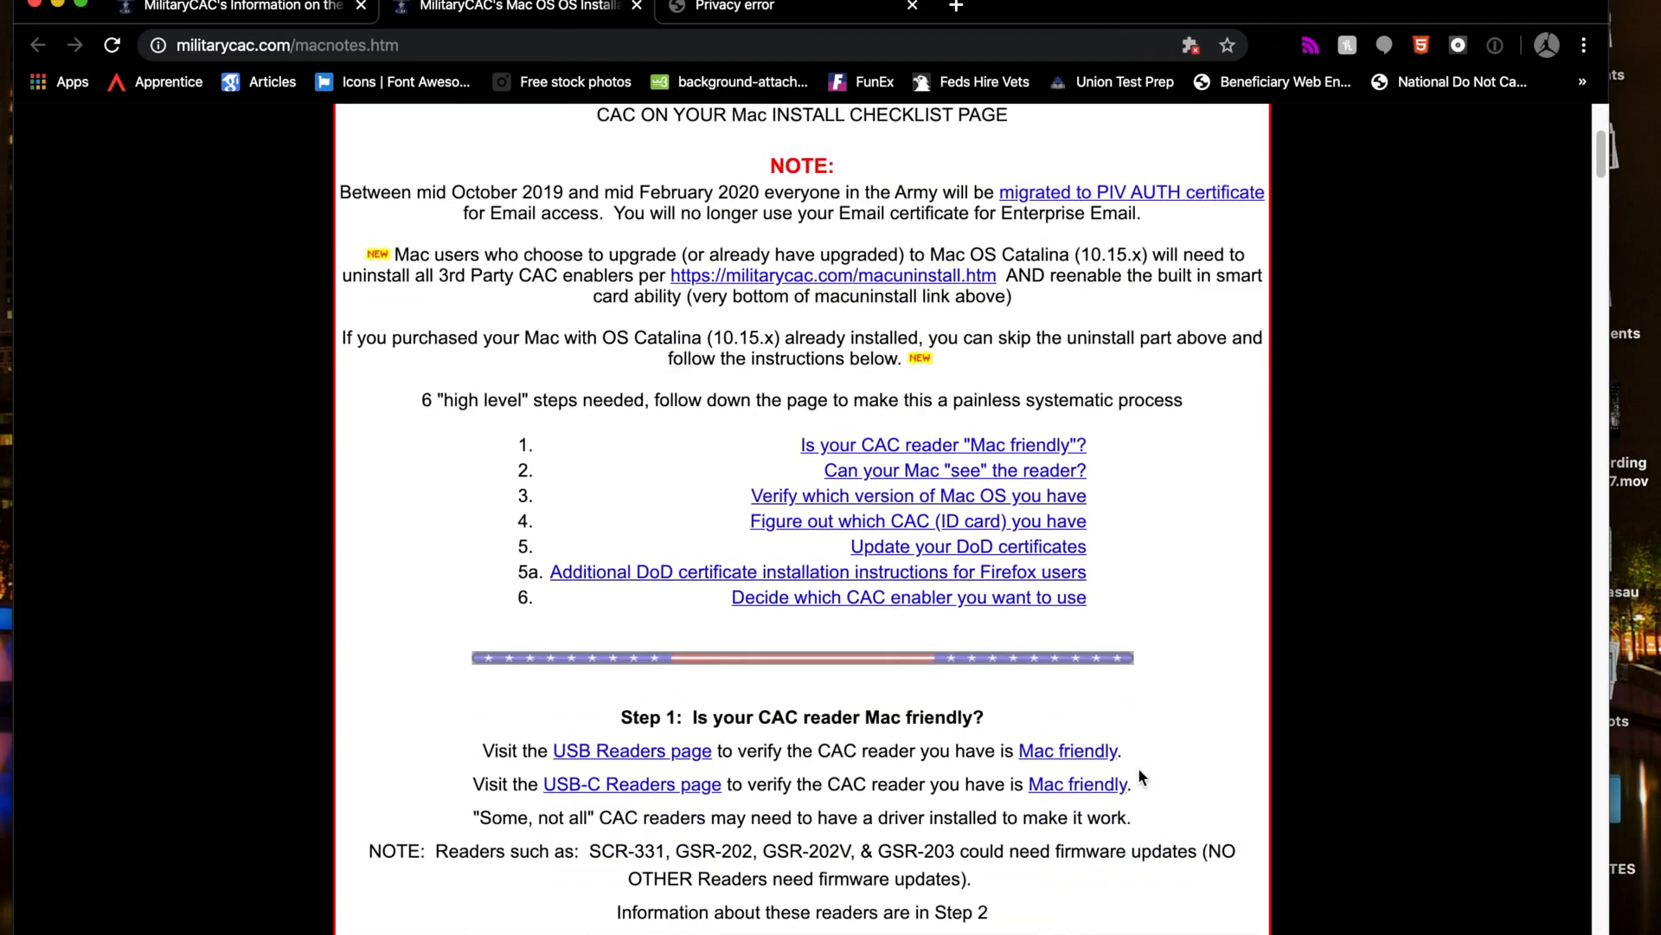
scroll(1139, 776, down, 20)
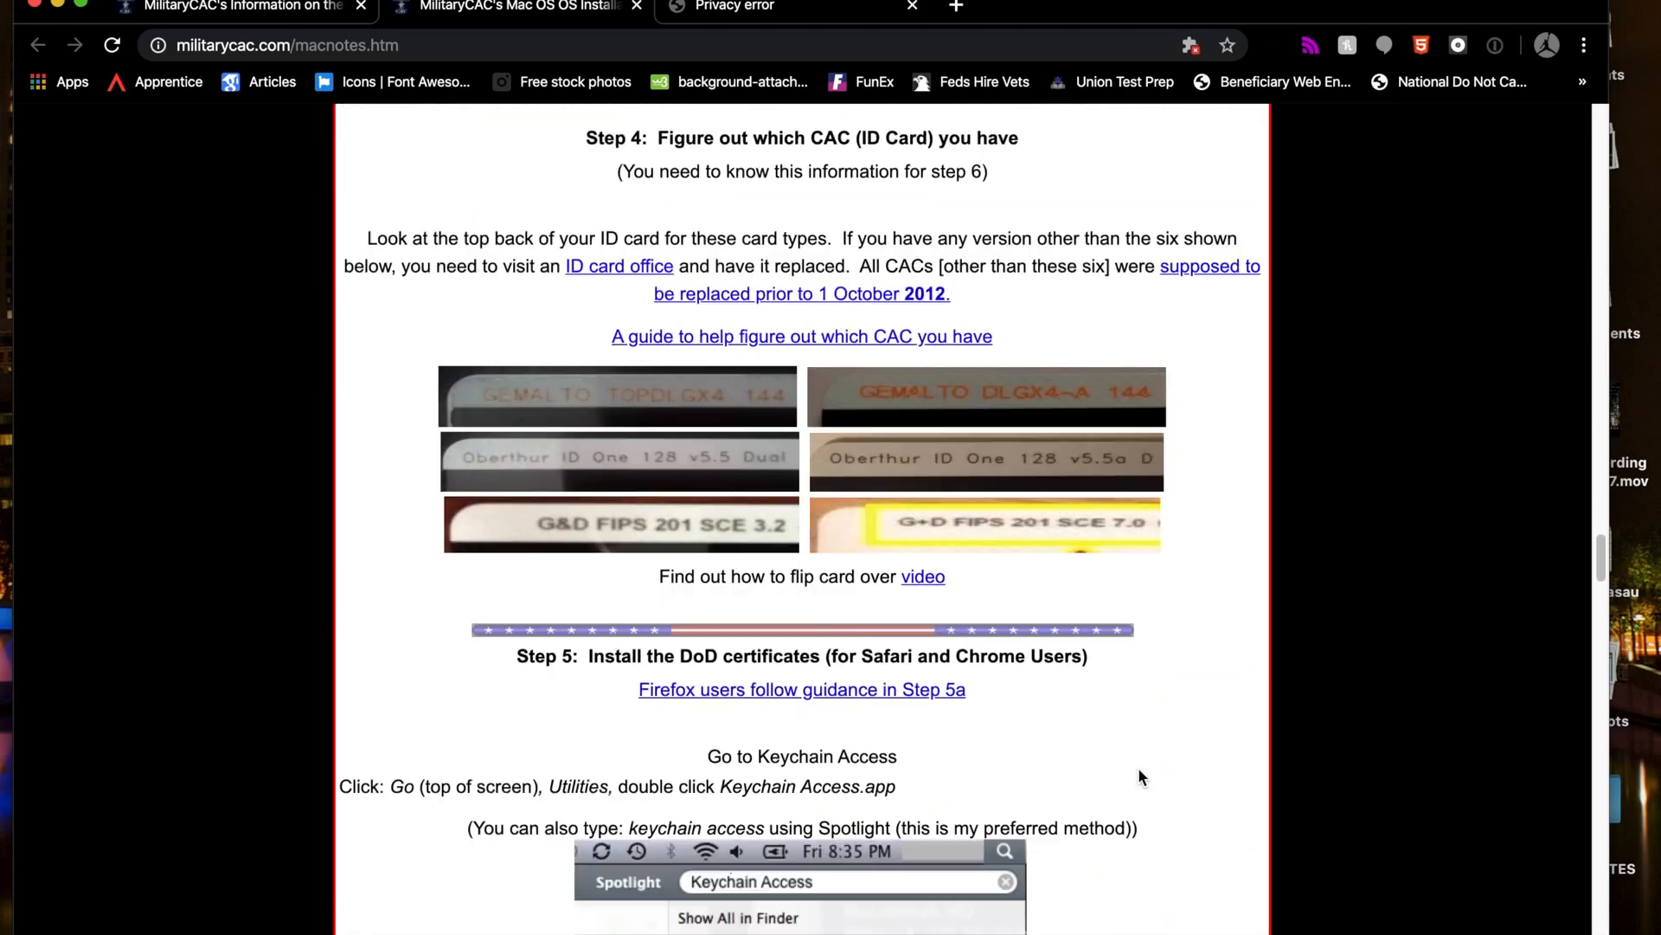
scroll(1139, 767, up, 1)
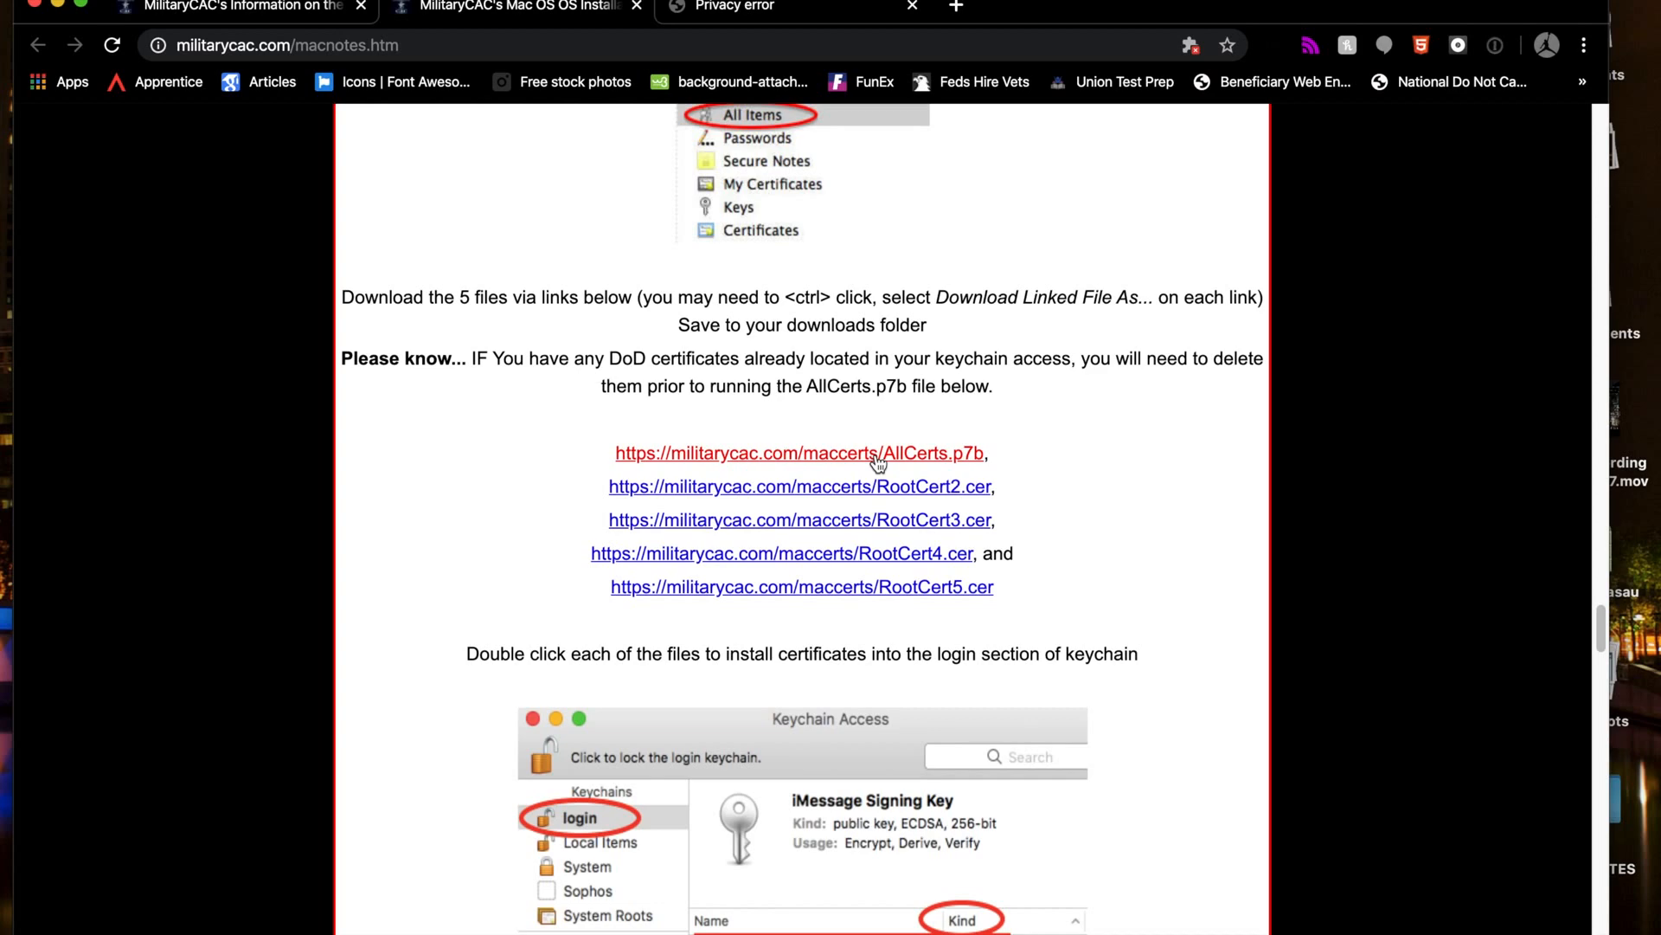
Switch to Finder and open AllCerts.p7b from the Desktop's DoD Certs folder in Keychain Access.
key(super+space)
text(finder)
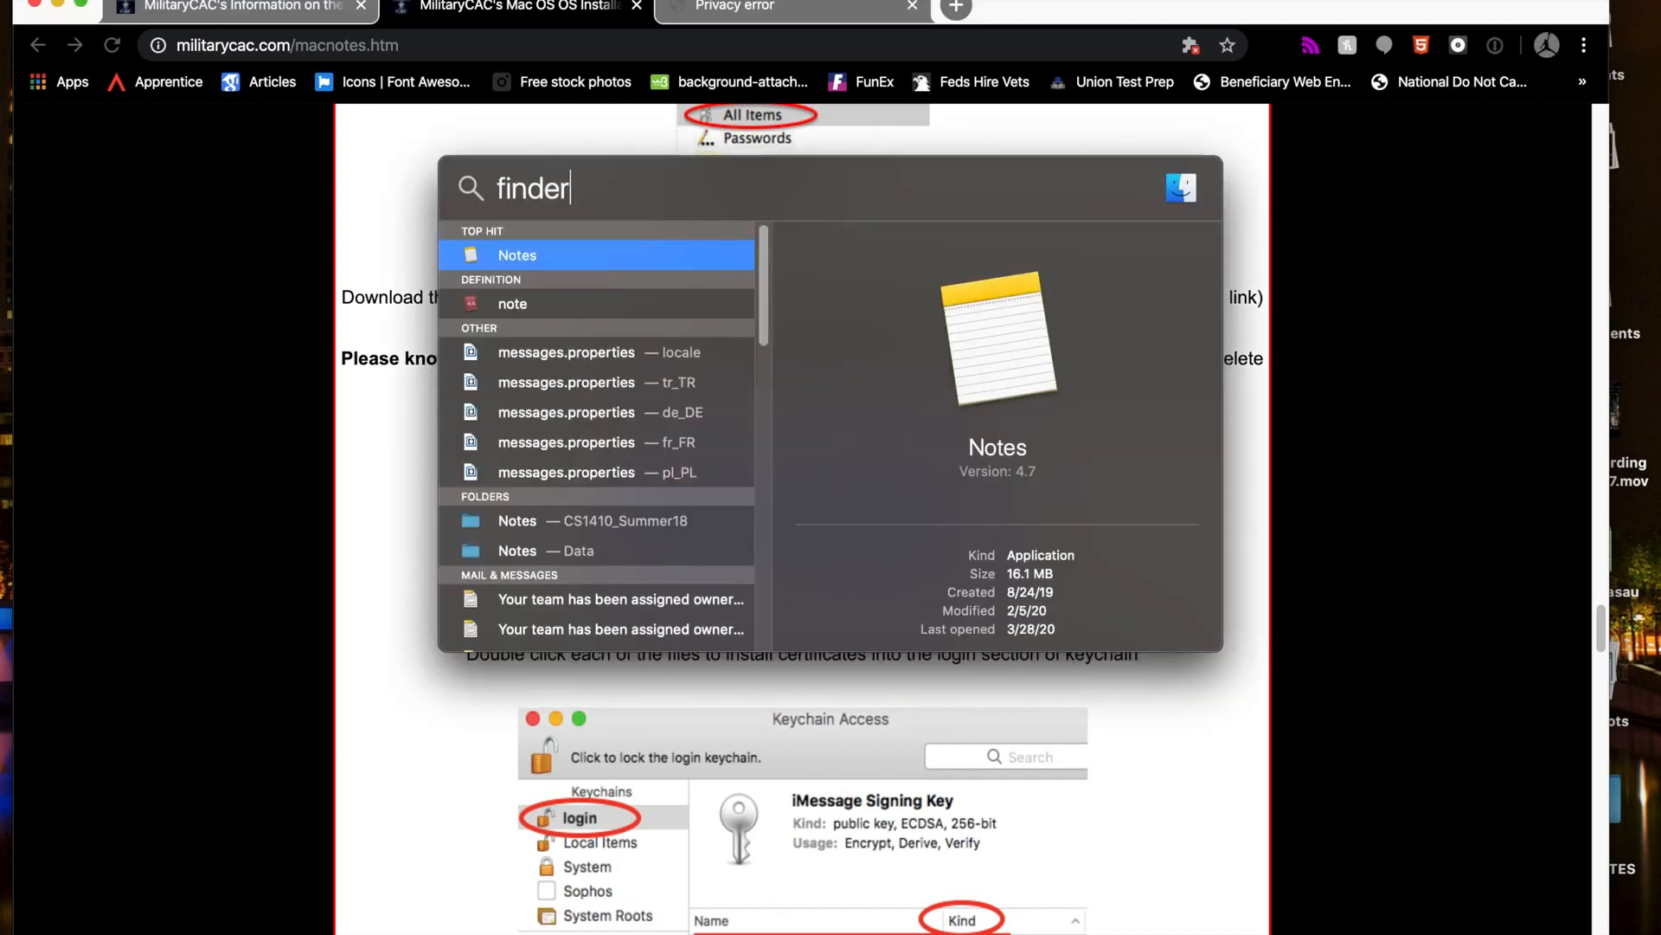
key(Escape)
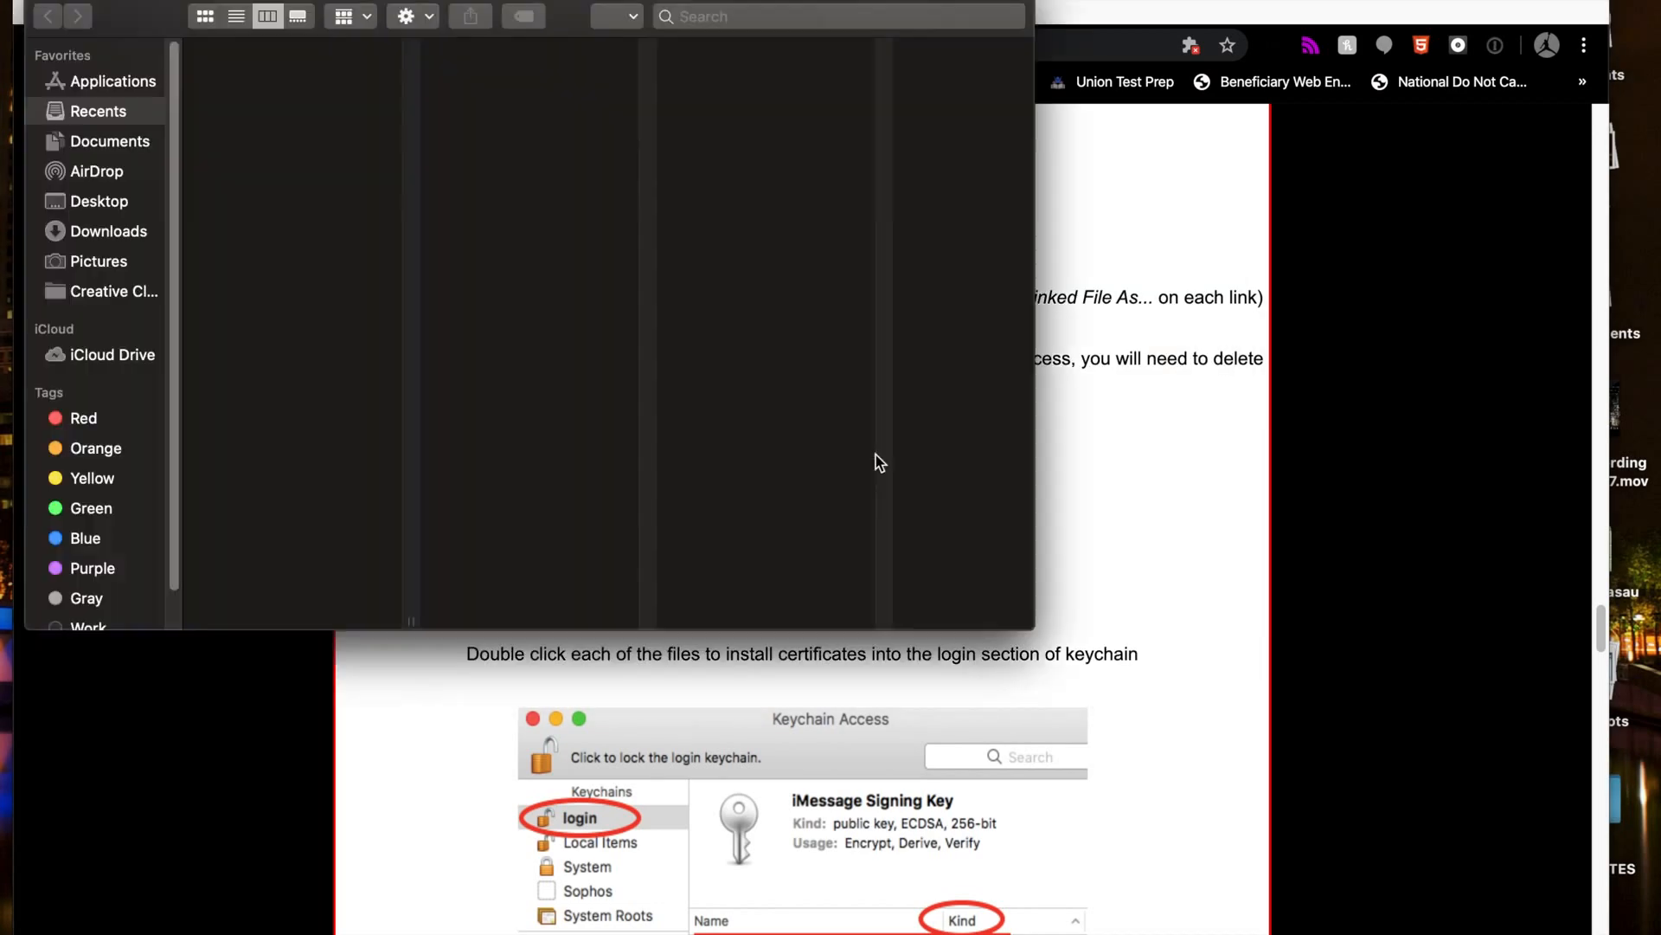
click(98, 206)
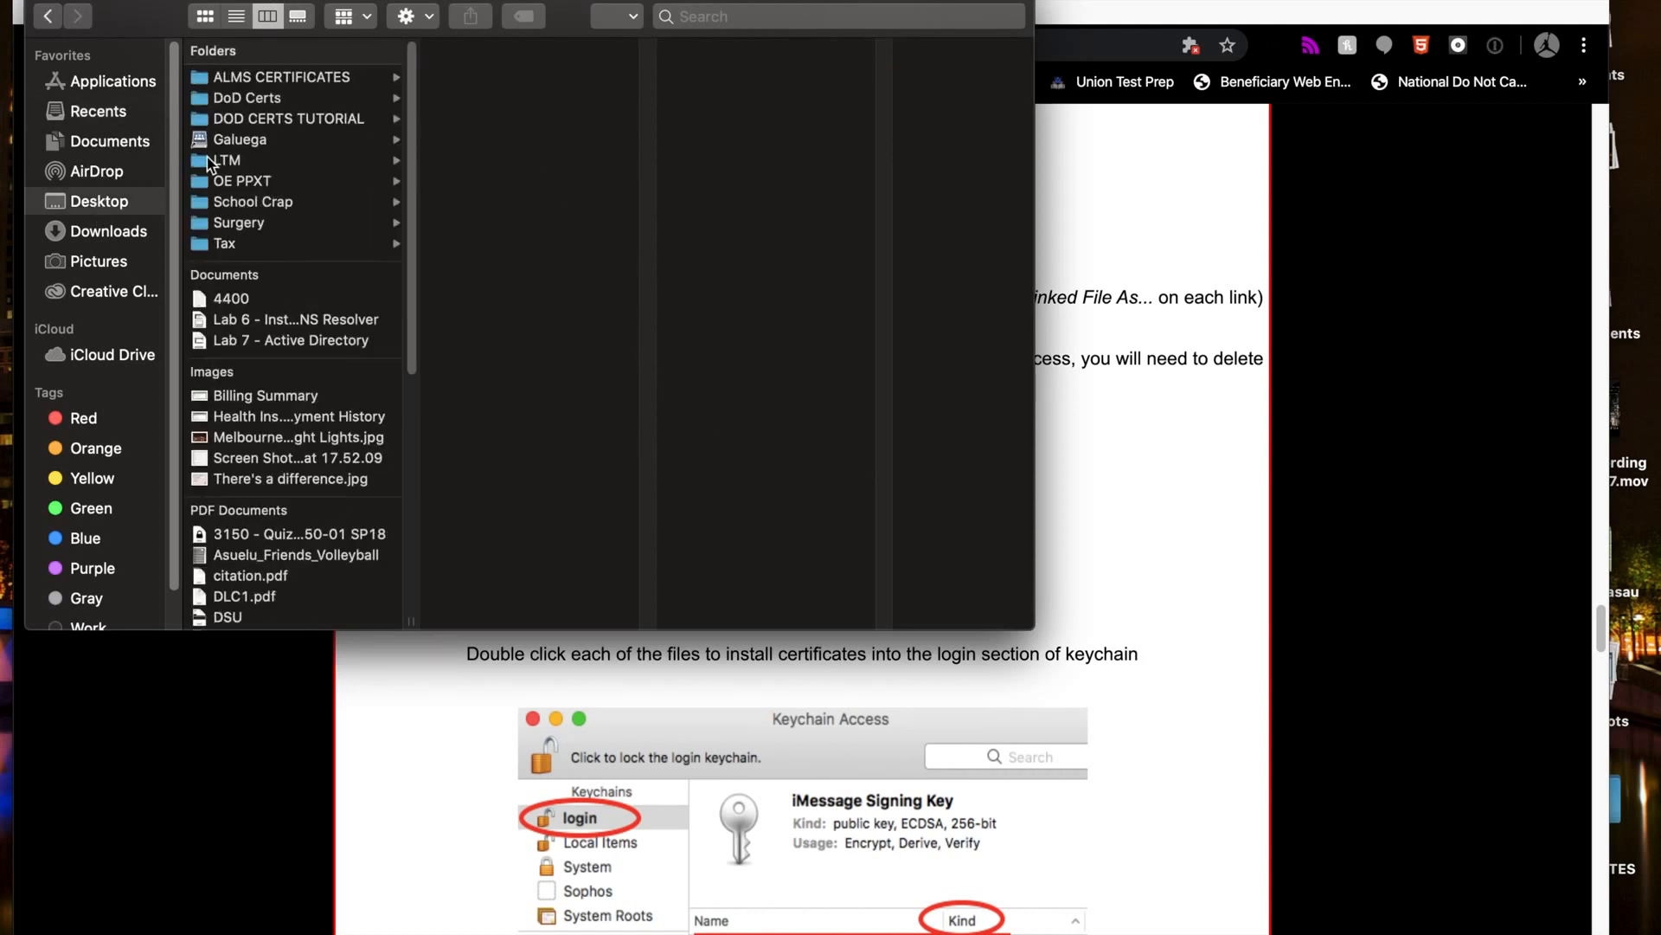
click(283, 100)
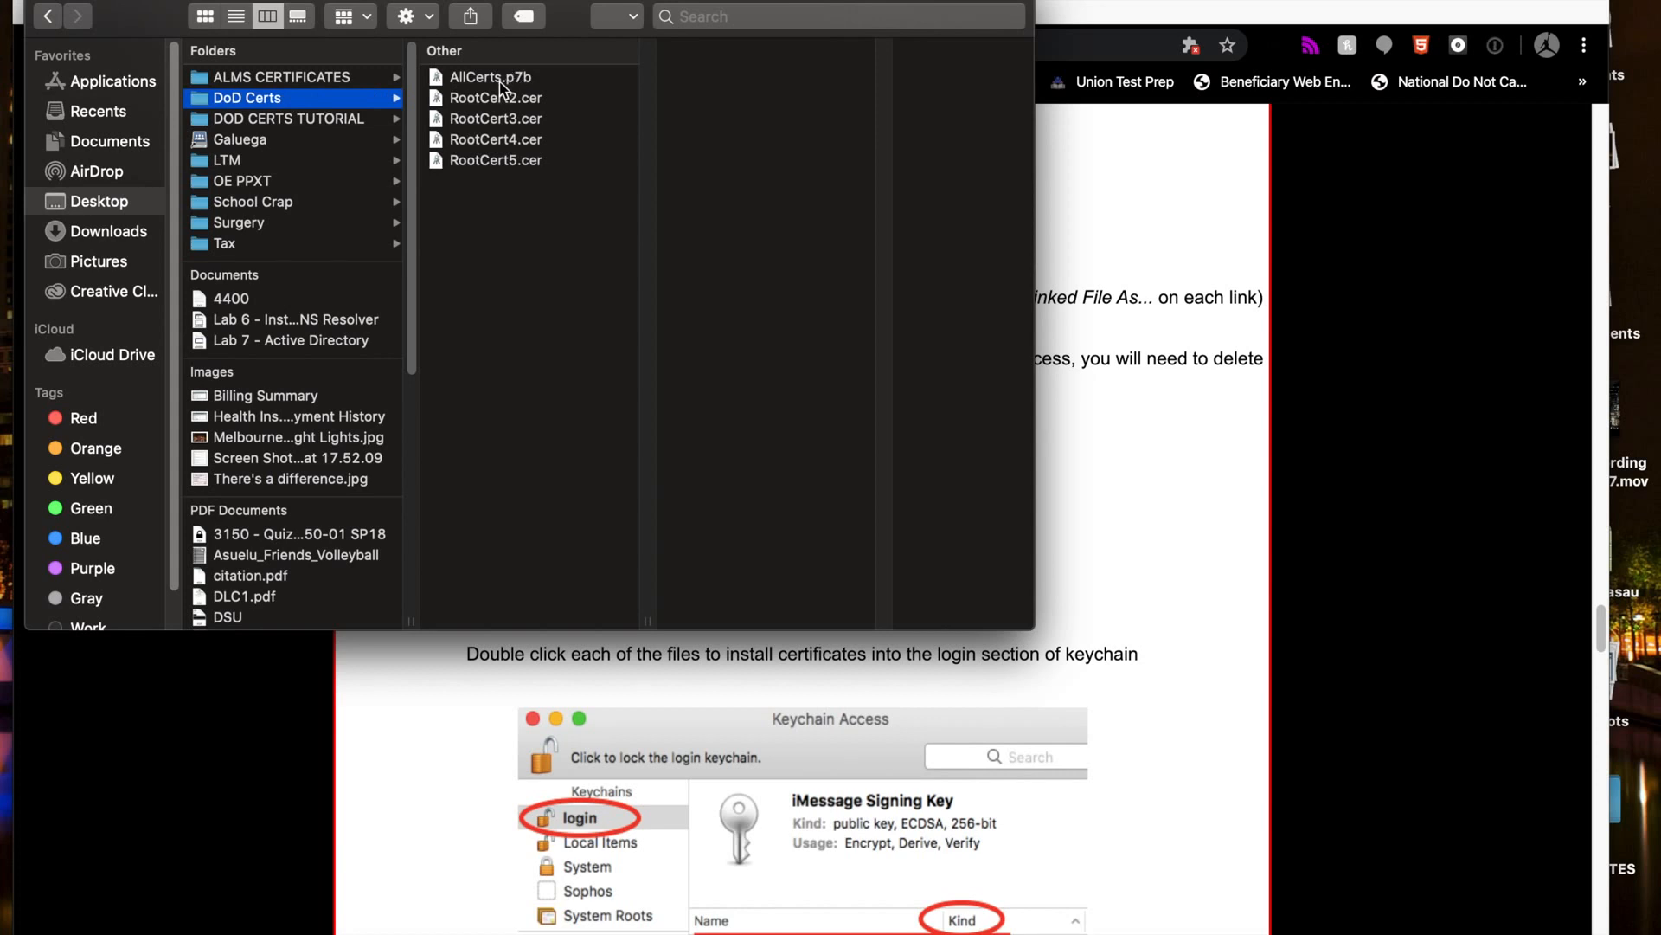
double_click(500, 80)
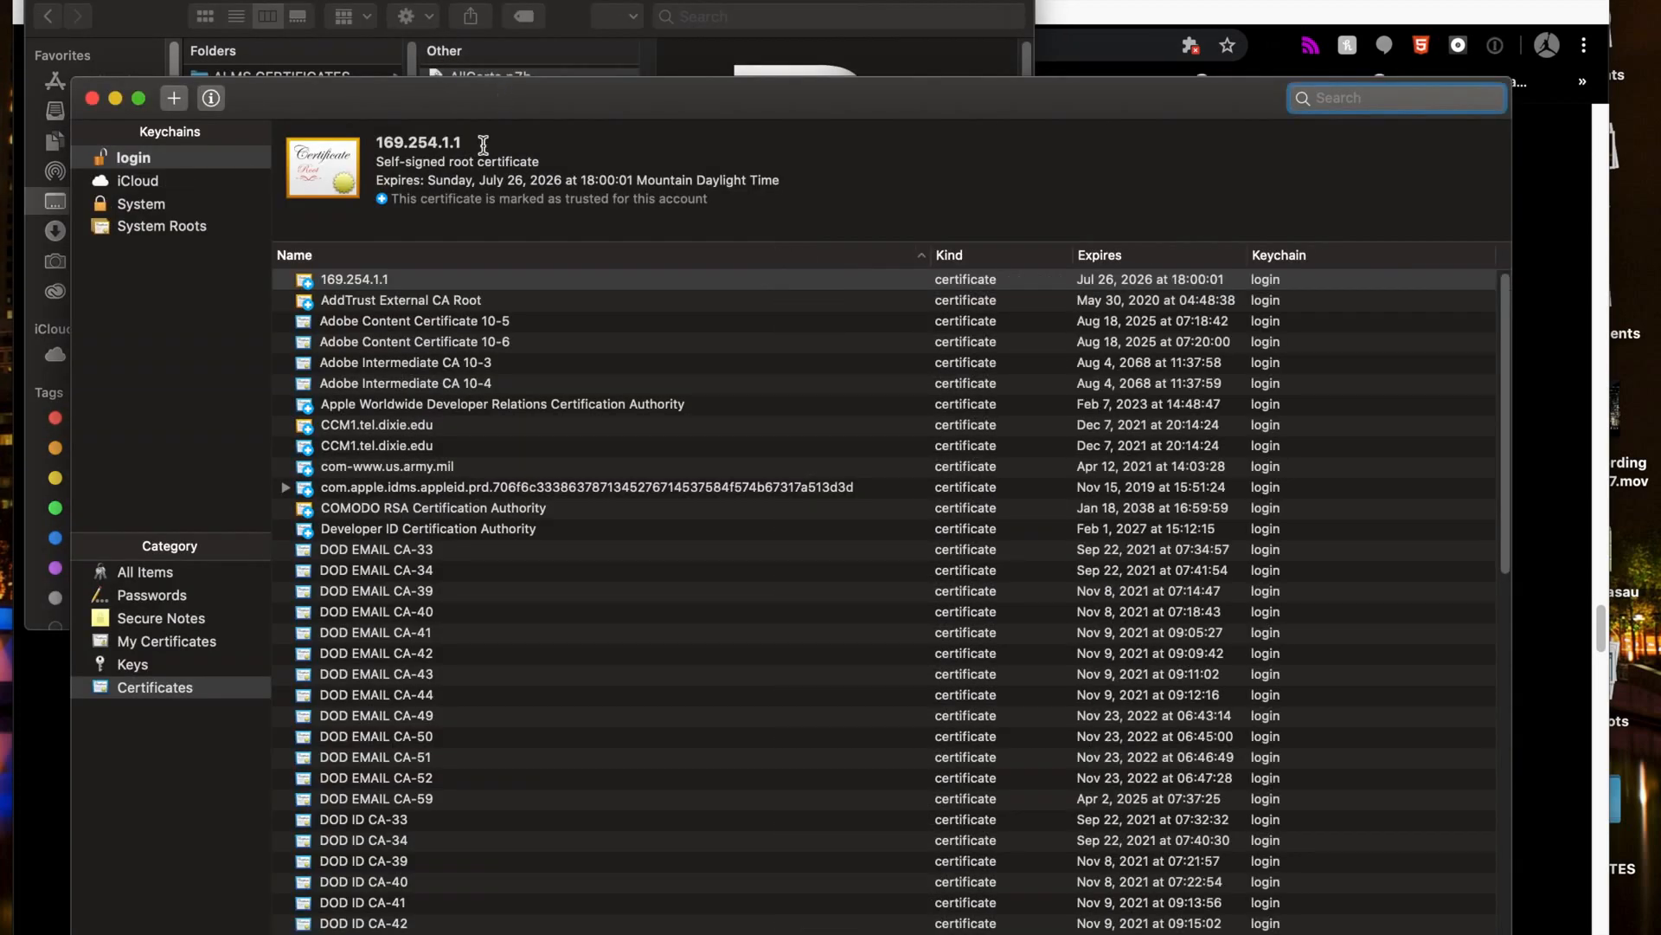
Select the DoD certificates in the login keychain from DOD EMAIL CA-33 through DOD SW CA-60.
scroll(429, 616, down, 5)
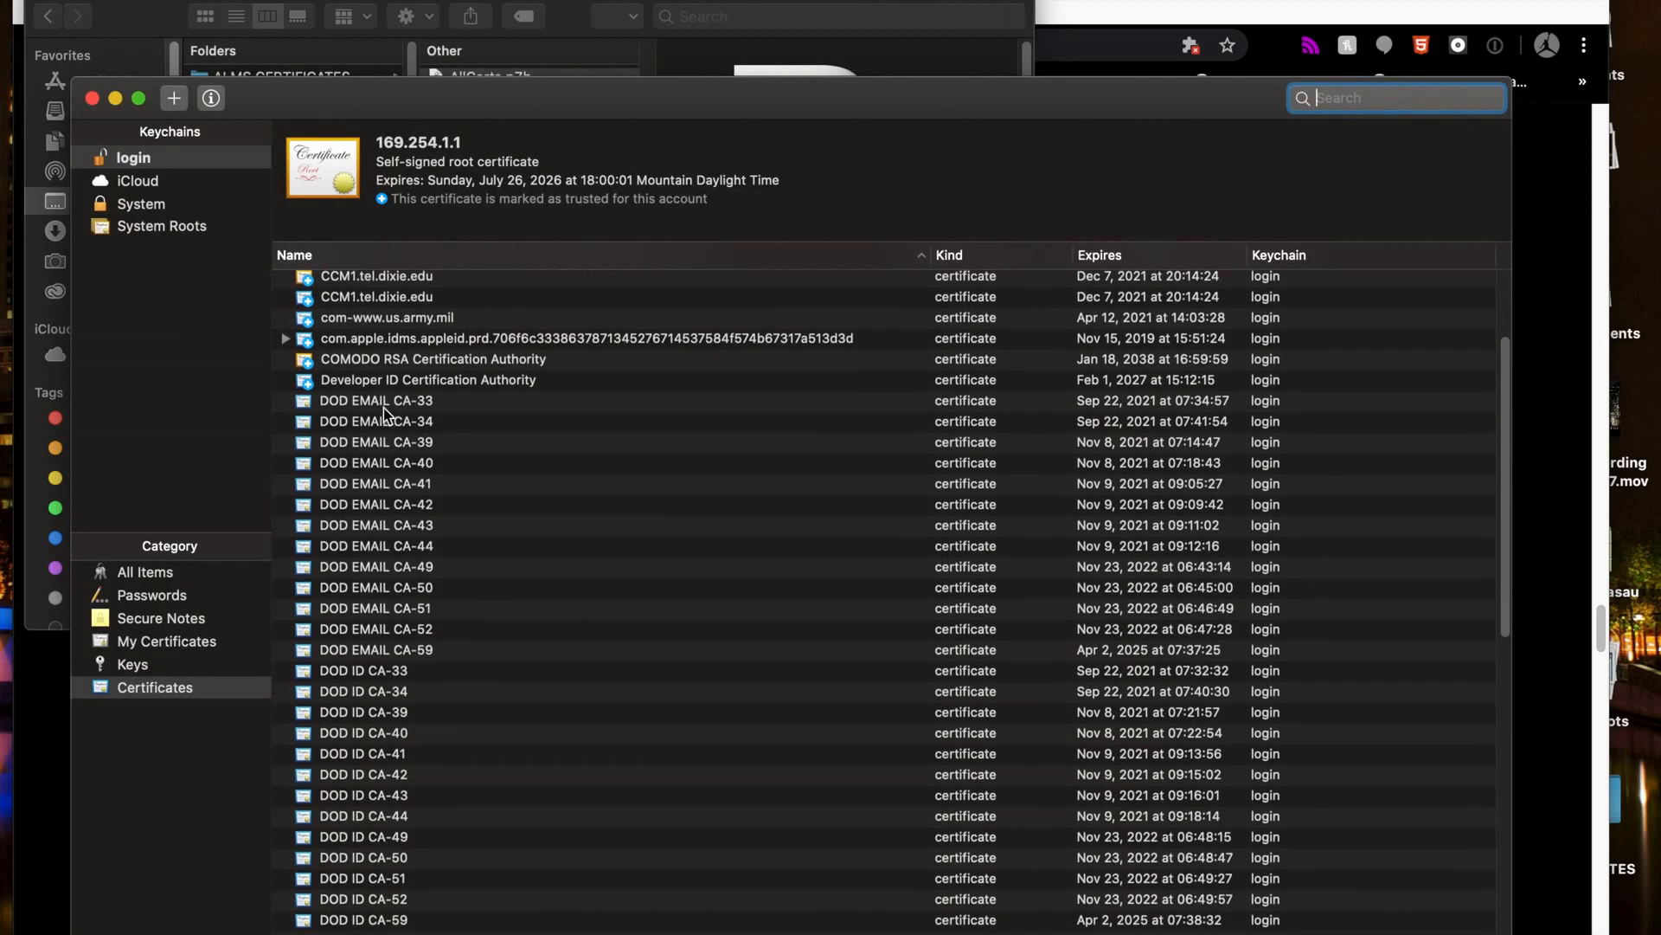
click(382, 402)
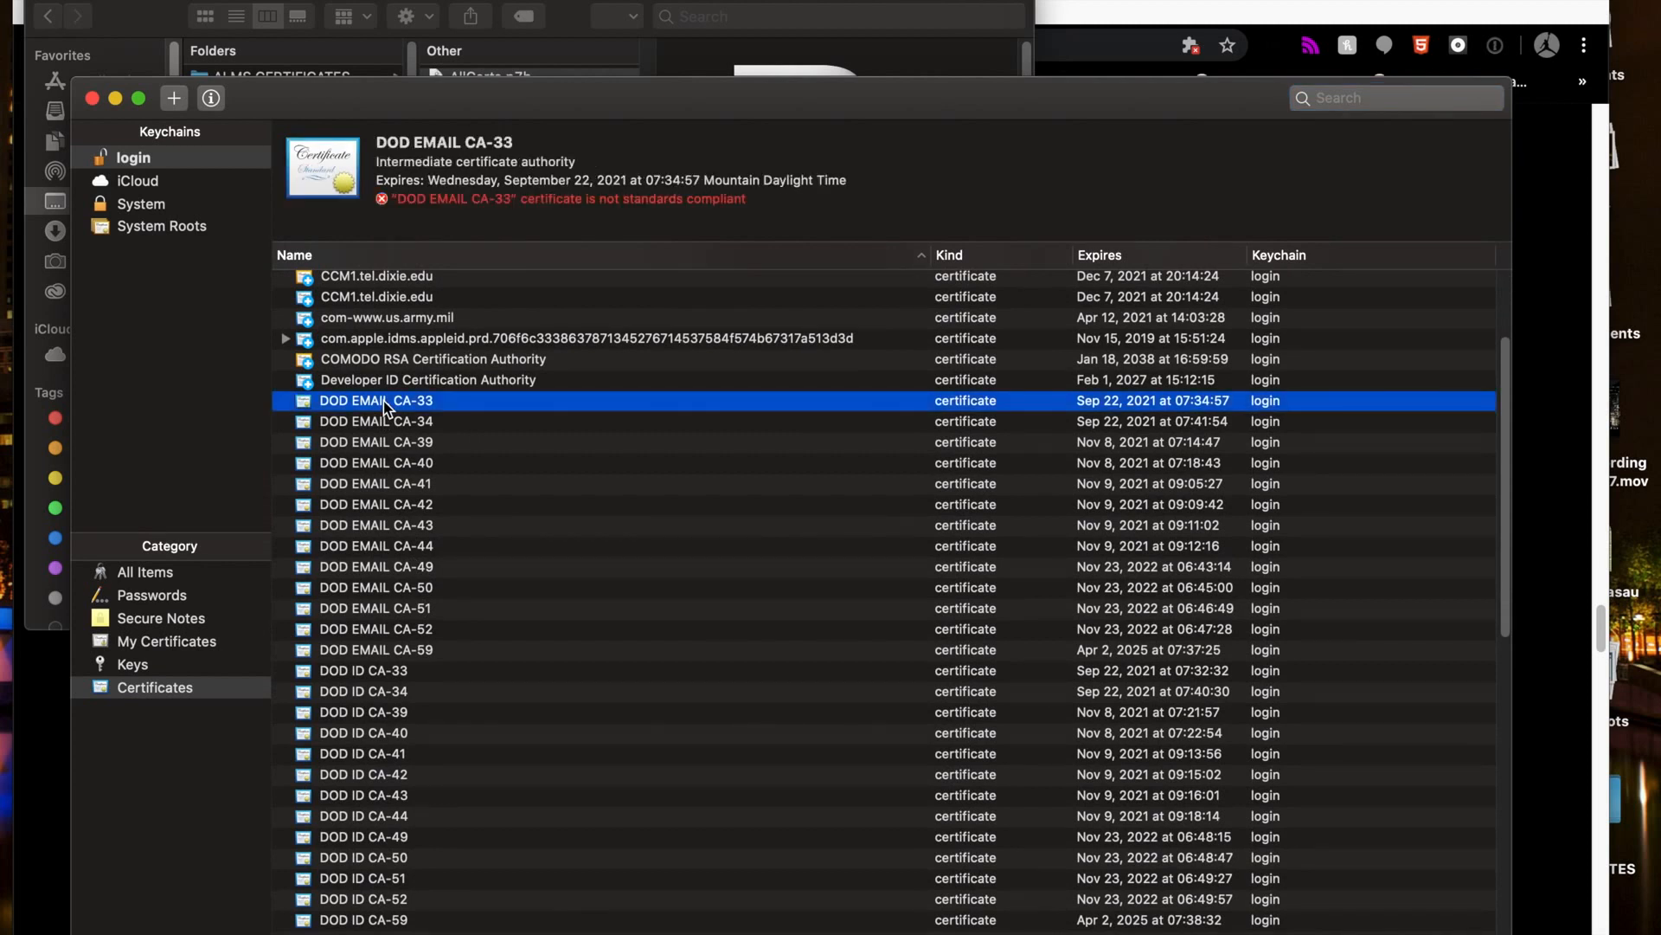
key(shift+Down)
key(shift+Down)
key(shift+Down)
key(shift+Down)
key(shift+Down)
key(shift+Down)
key(shift+Down)
key(shift+Down)
key(shift+Down)
key(shift+Down)
key(shift+Down)
key(shift+Down)
key(shift+Down)
key(shift+Down)
key(shift+Down)
key(shift+Down)
key(shift+Down)
key(shift+Down)
key(shift+Down)
key(shift+Down)
key(shift+Down)
key(shift+Down)
key(shift+Down)
key(shift+Down)
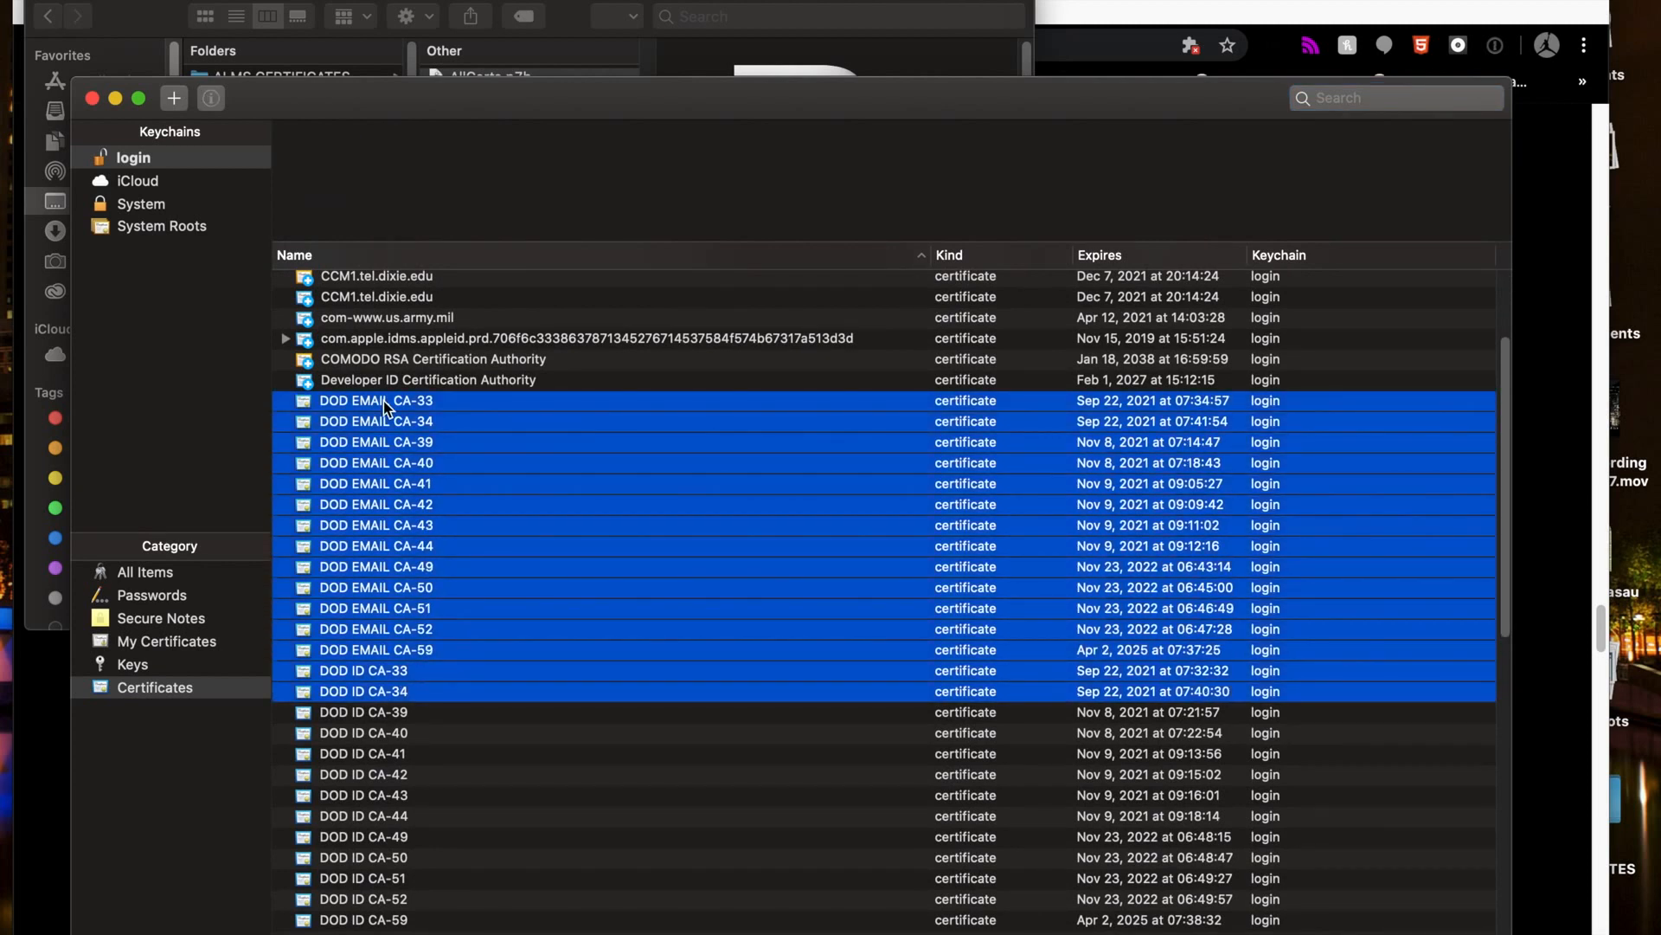
key(shift+Down)
key(shift+Down)
key(shift+Down)
key(shift+Down)
key(shift+Down)
key(shift+Down)
key(shift+Down)
key(shift+Down)
key(shift+Down)
key(shift+Down)
key(shift+Down)
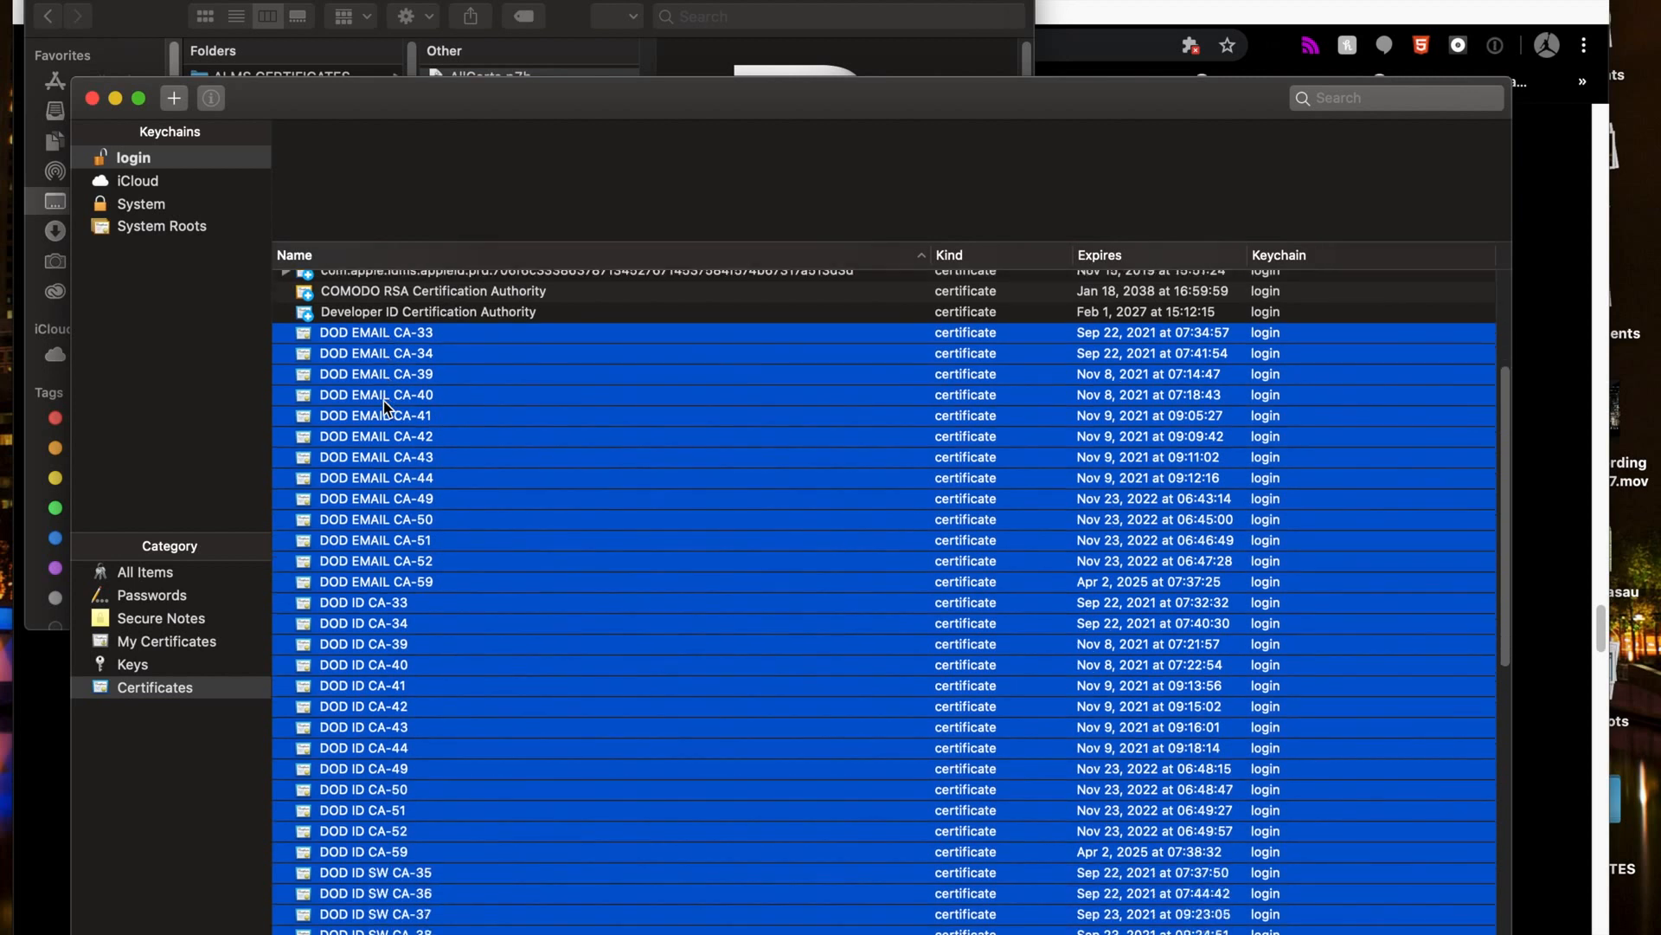
key(shift+Down)
key(shift+Down)
key(shift+Down)
key(shift+Down)
key(shift+Down)
key(shift+Down)
key(shift+Down)
key(shift+Down)
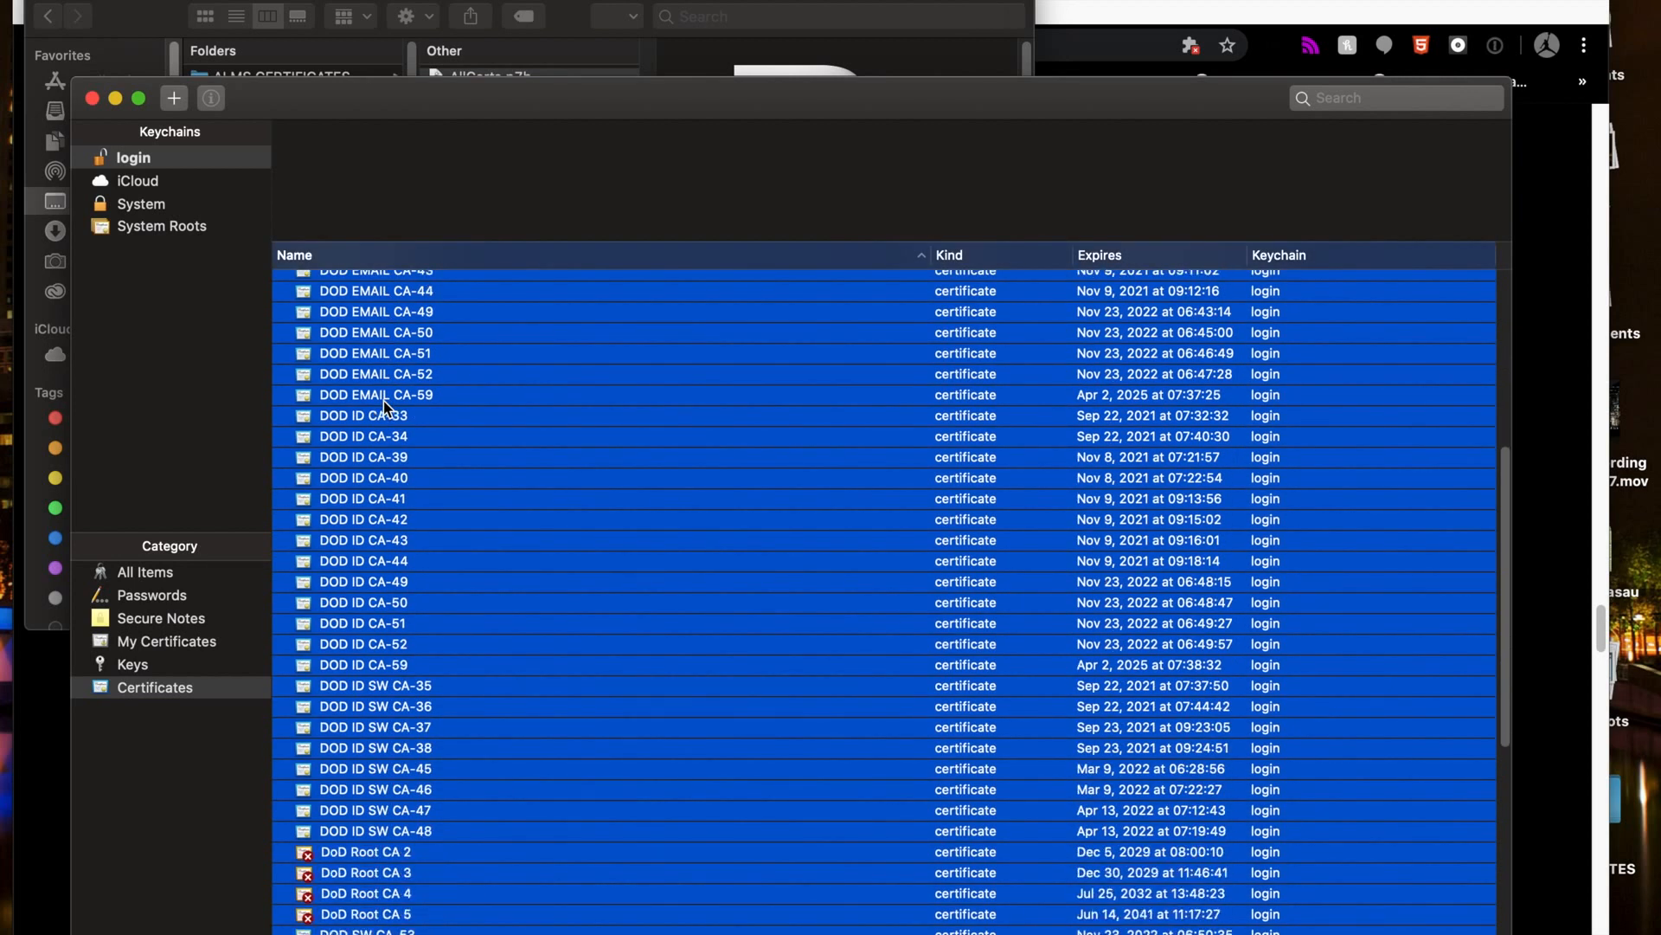
key(shift+Down)
key(shift+Down)
key(shift+Down)
key(shift+Down)
key(shift+Up)
key(shift+Up)
key(shift+Up)
key(shift+Up)
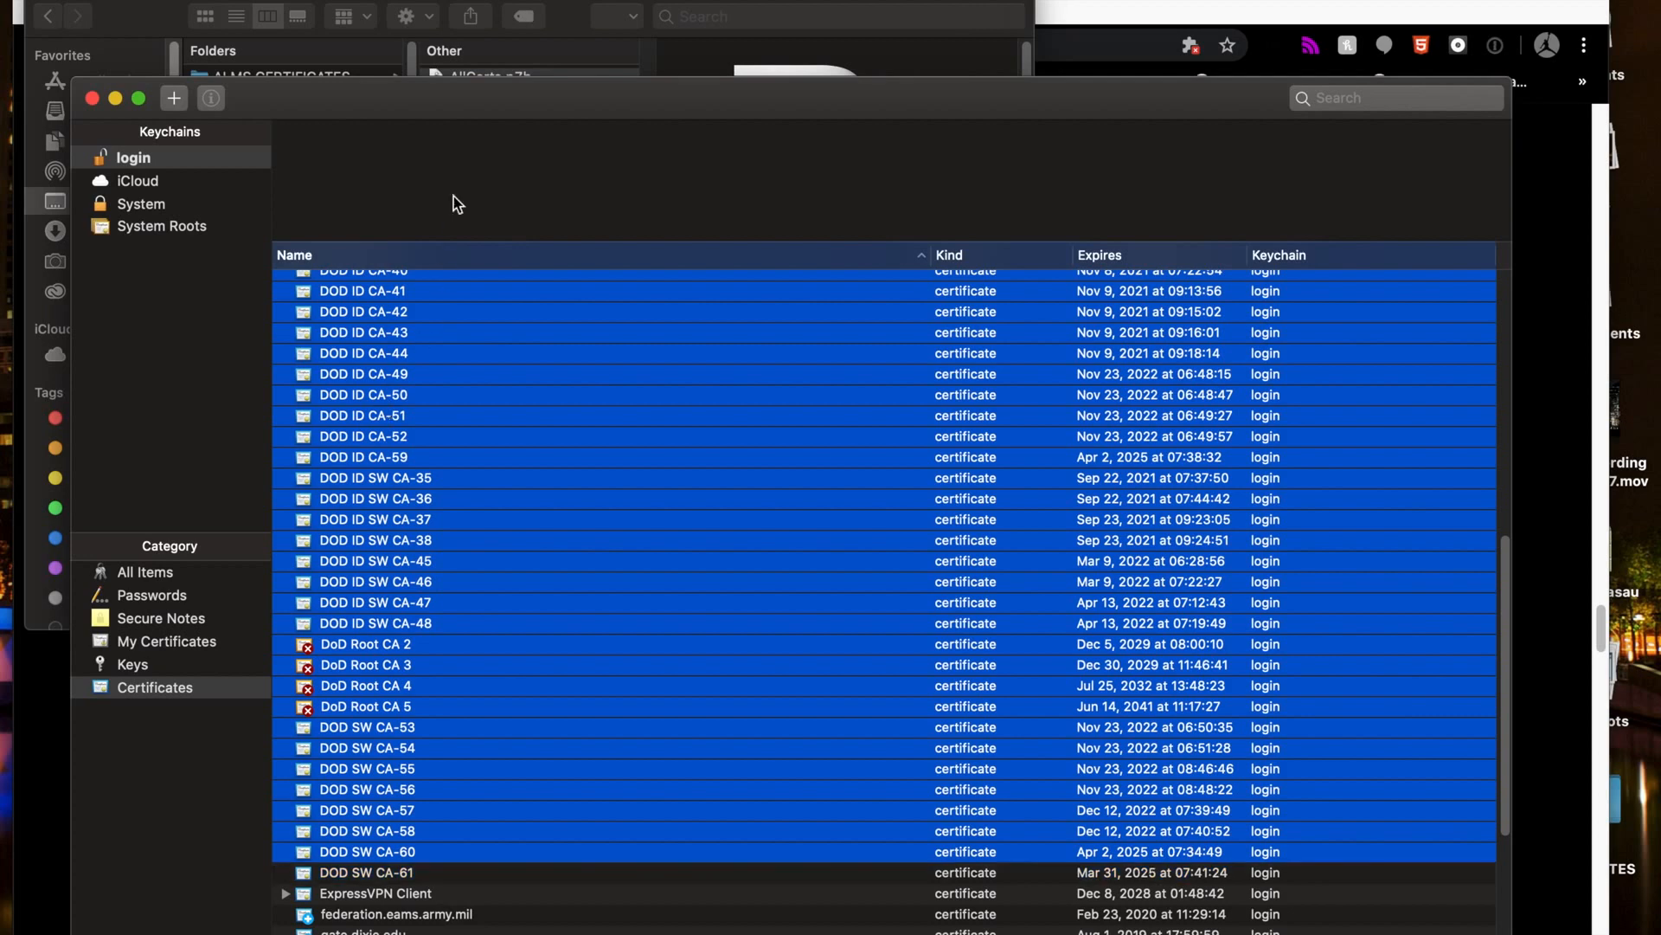
Close the Finder window and return to the start of the certificate list in Keychain Access.
click(567, 23)
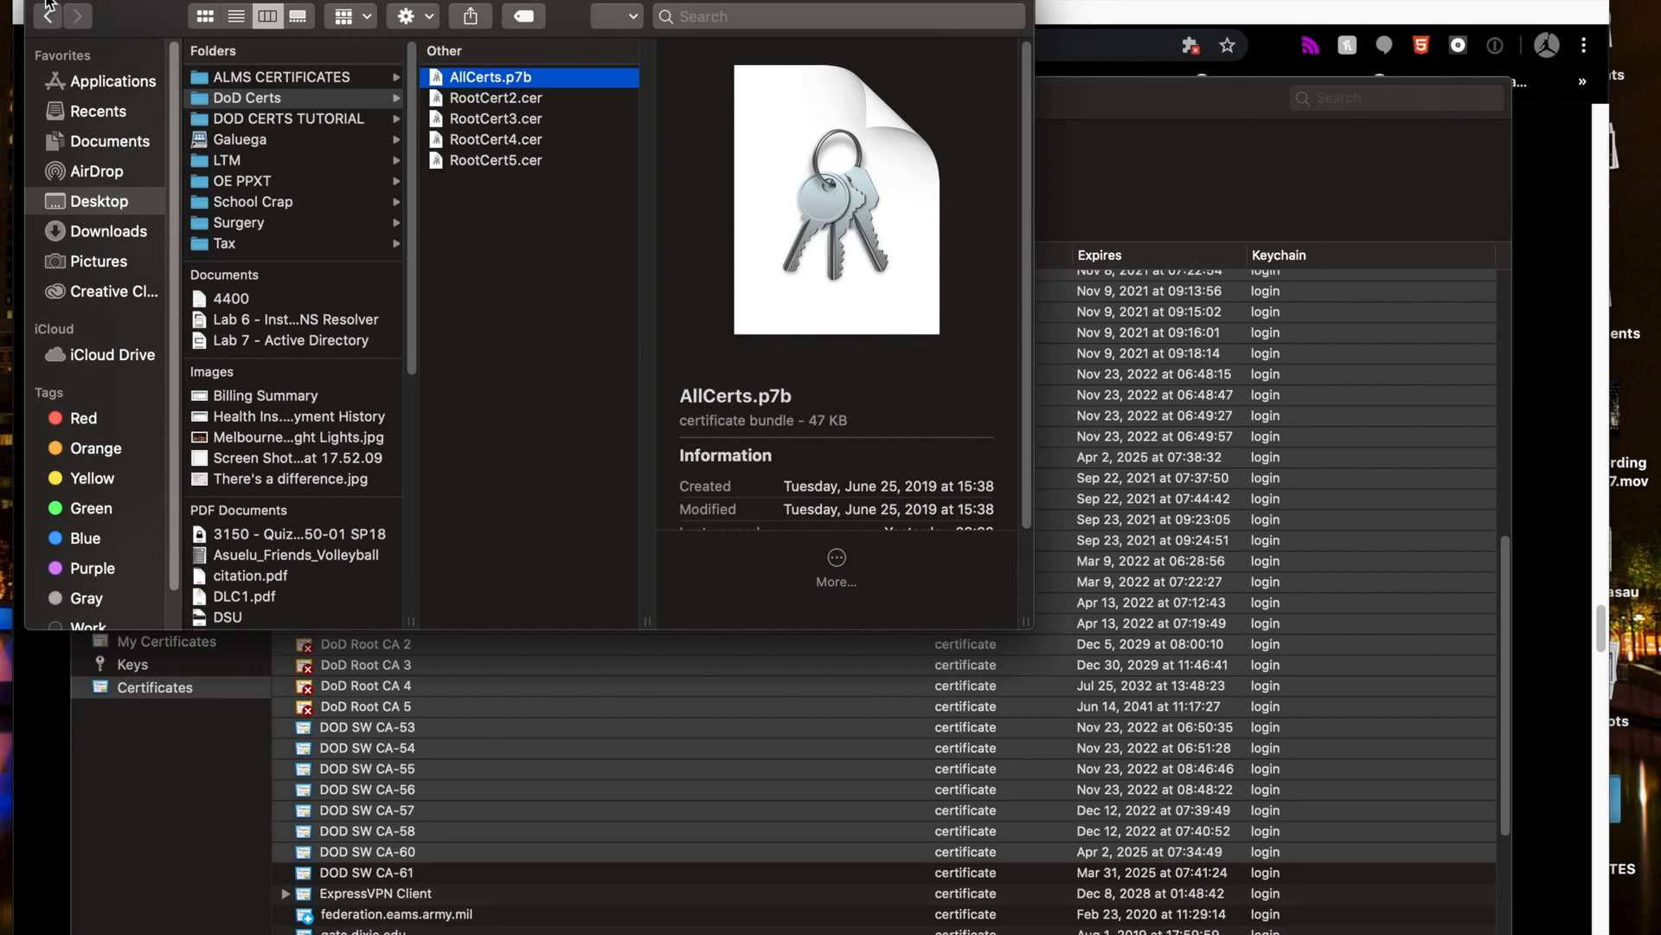
key(Escape)
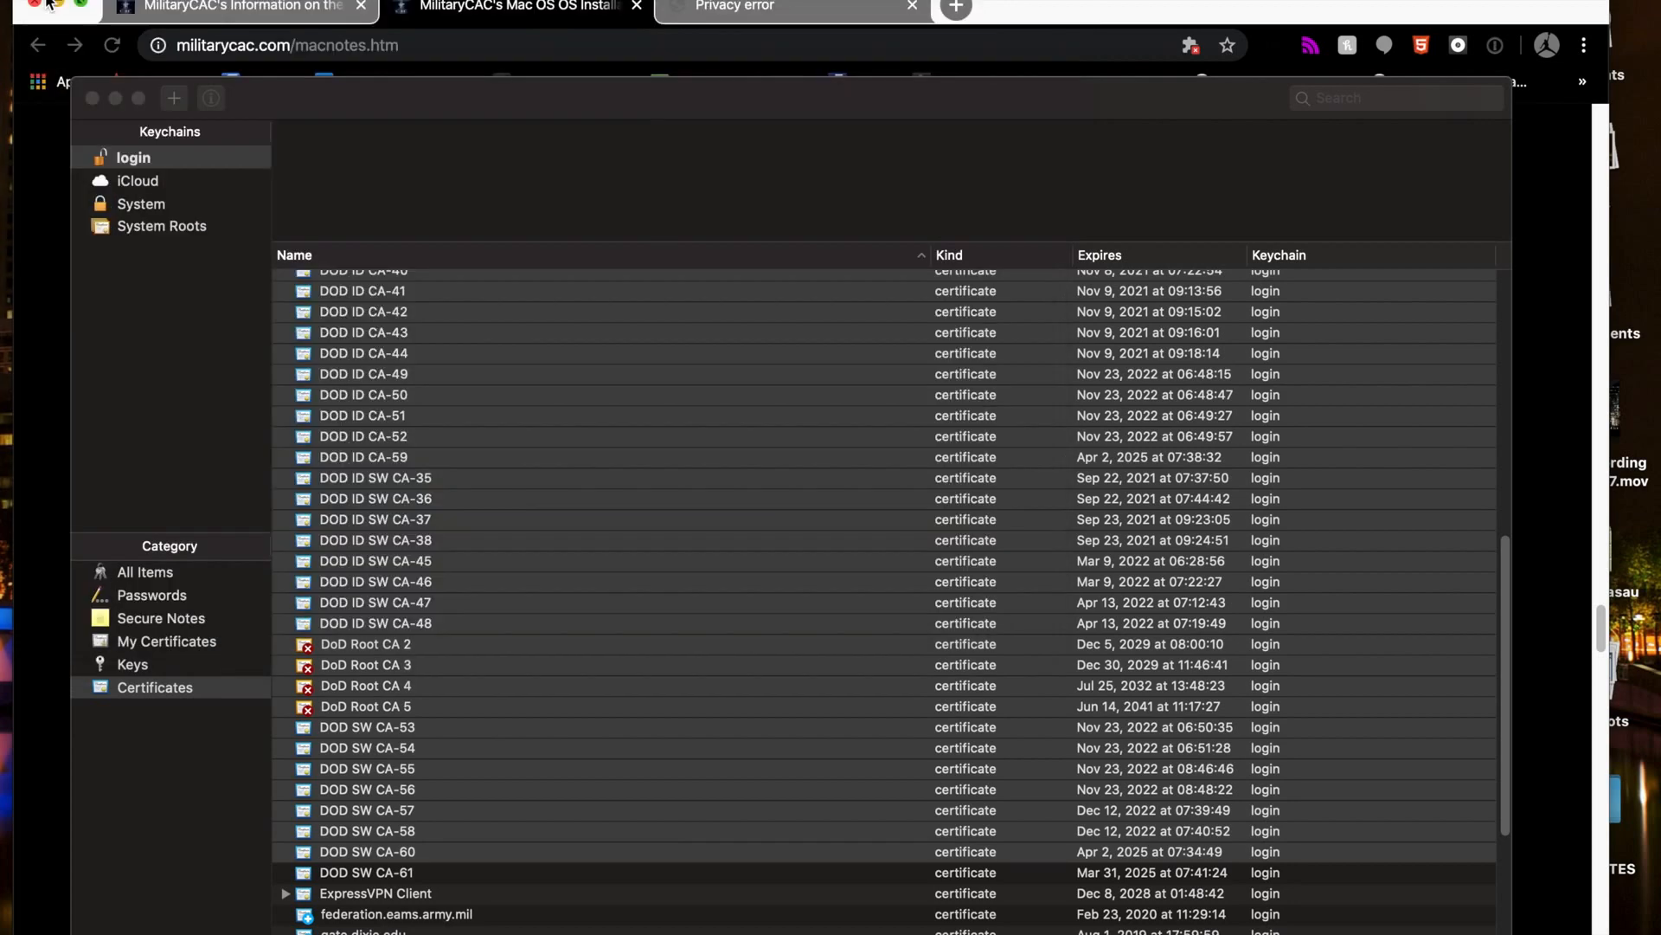
key(super+a)
scroll(666, 530, up, 3)
scroll(666, 530, up, 5)
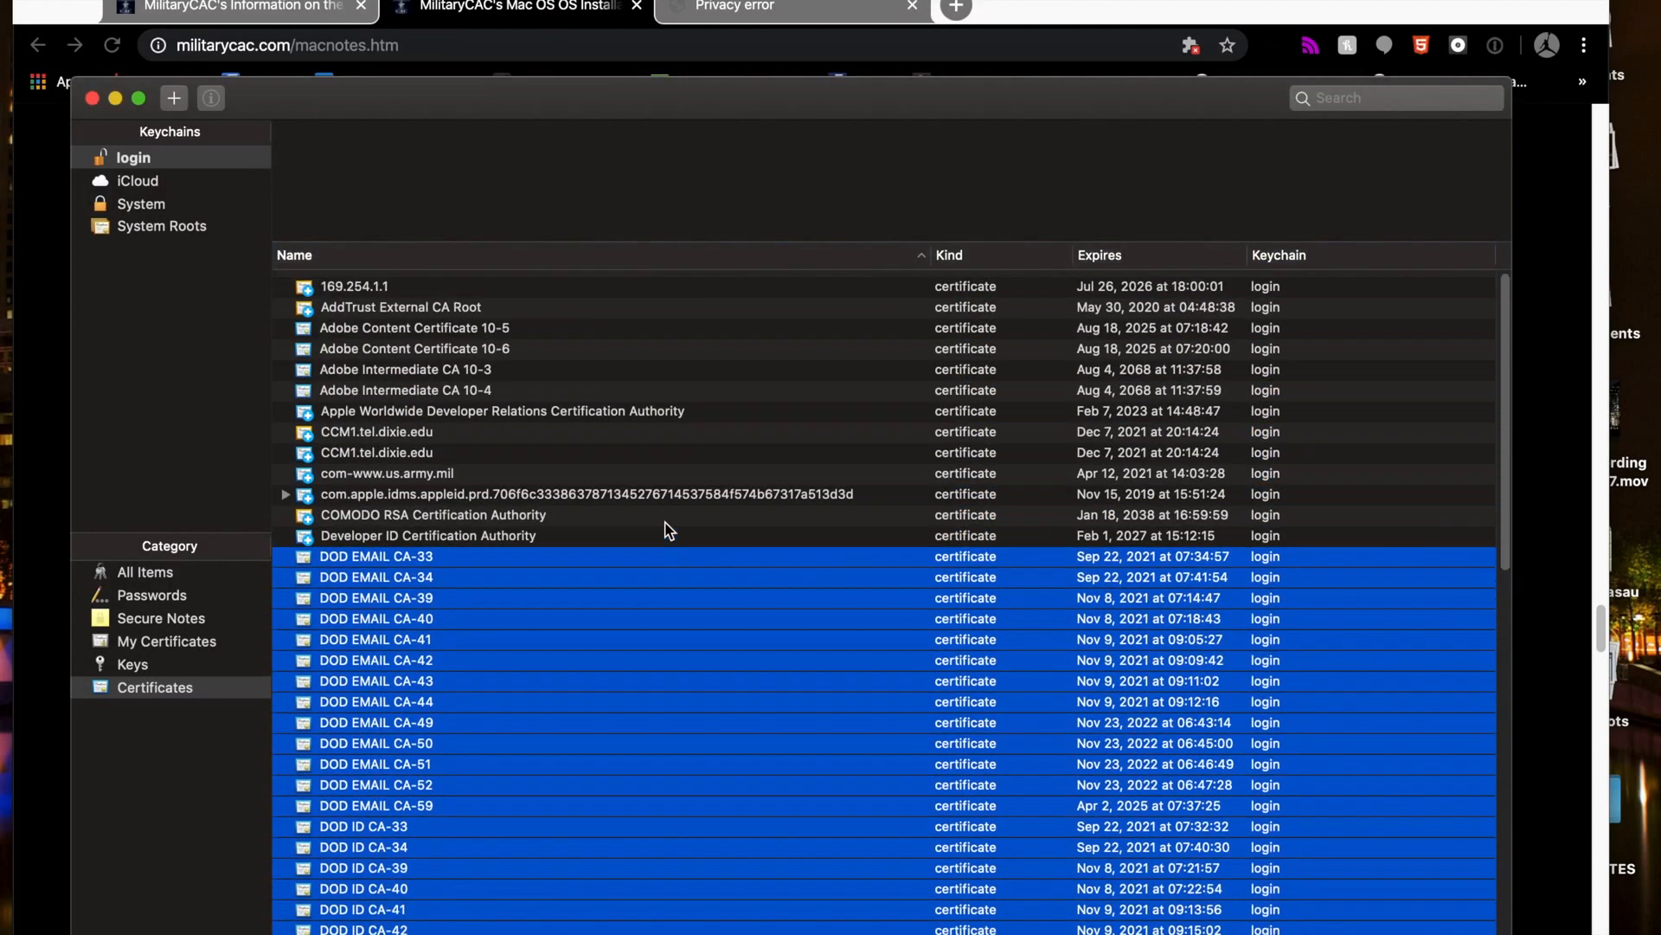
Open the DOD EMAIL CA-33 certificate and inspect its trust settings, collapsing them again once viewed.
scroll(666, 530, down, 3)
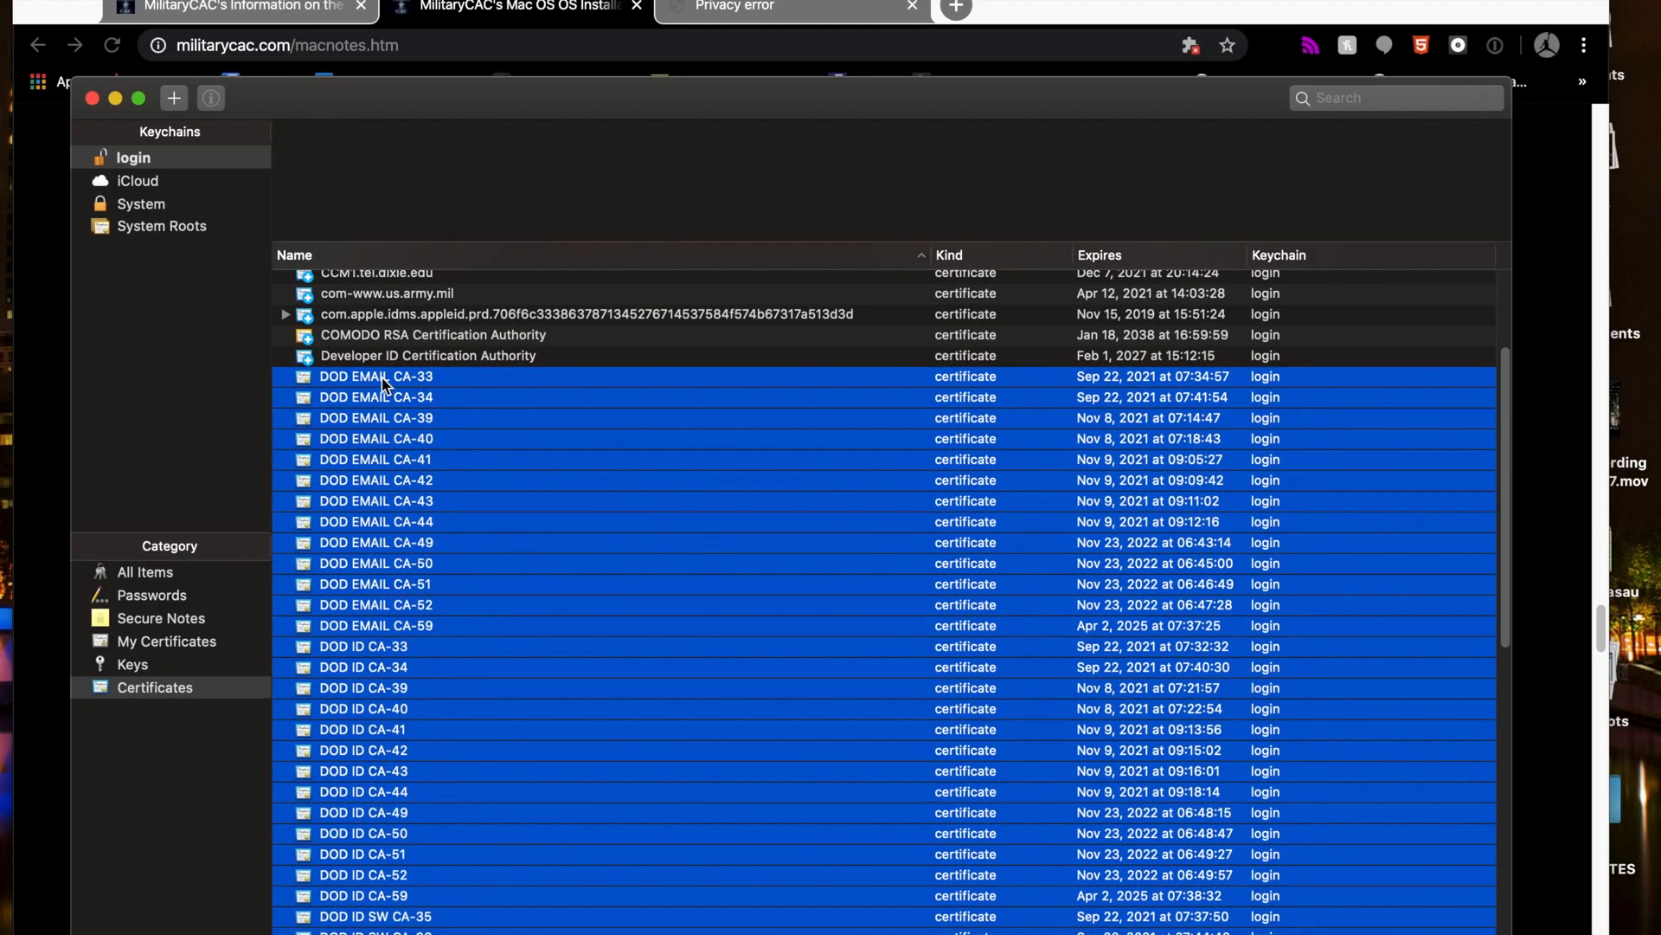
click(383, 378)
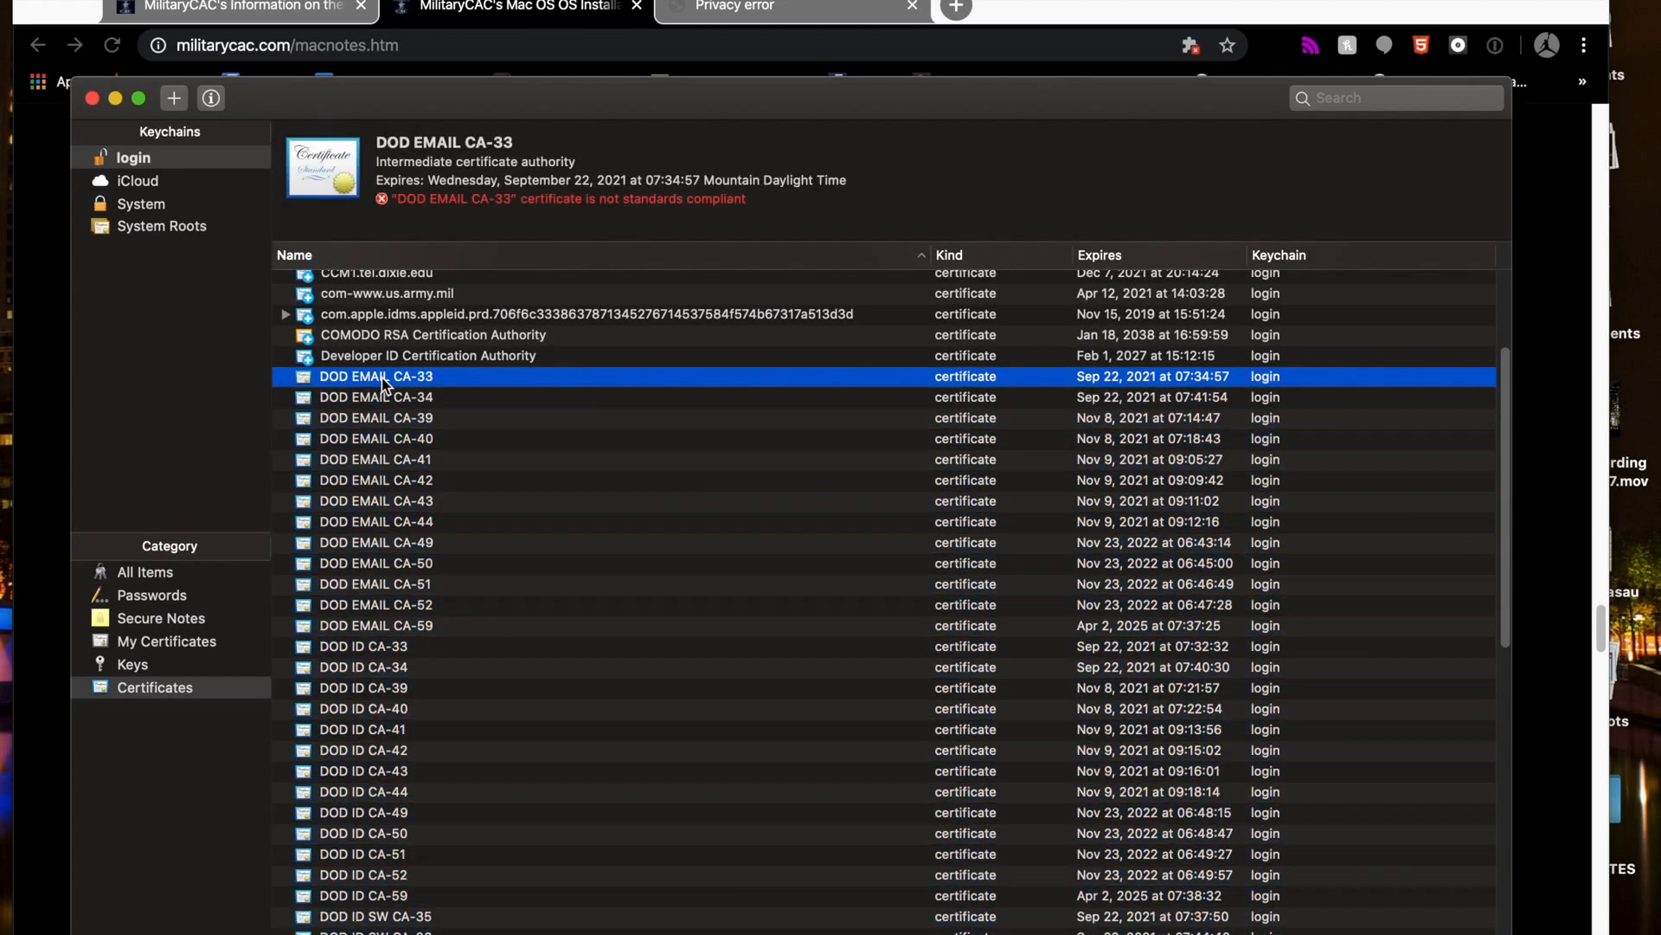
double_click(383, 378)
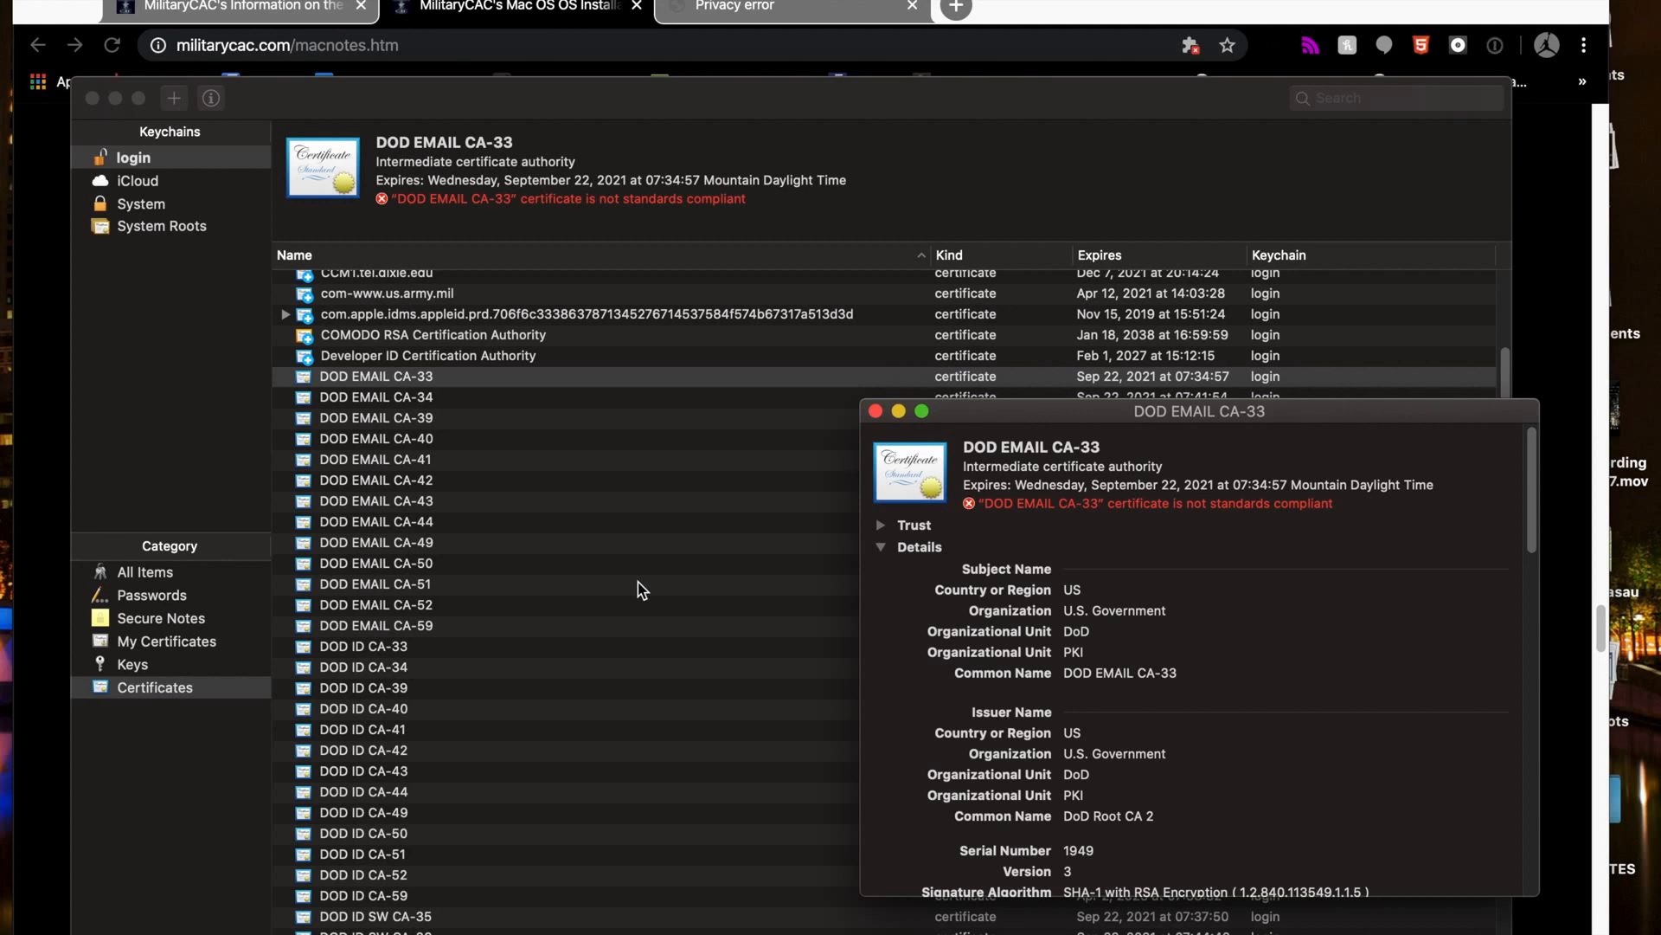
click(880, 525)
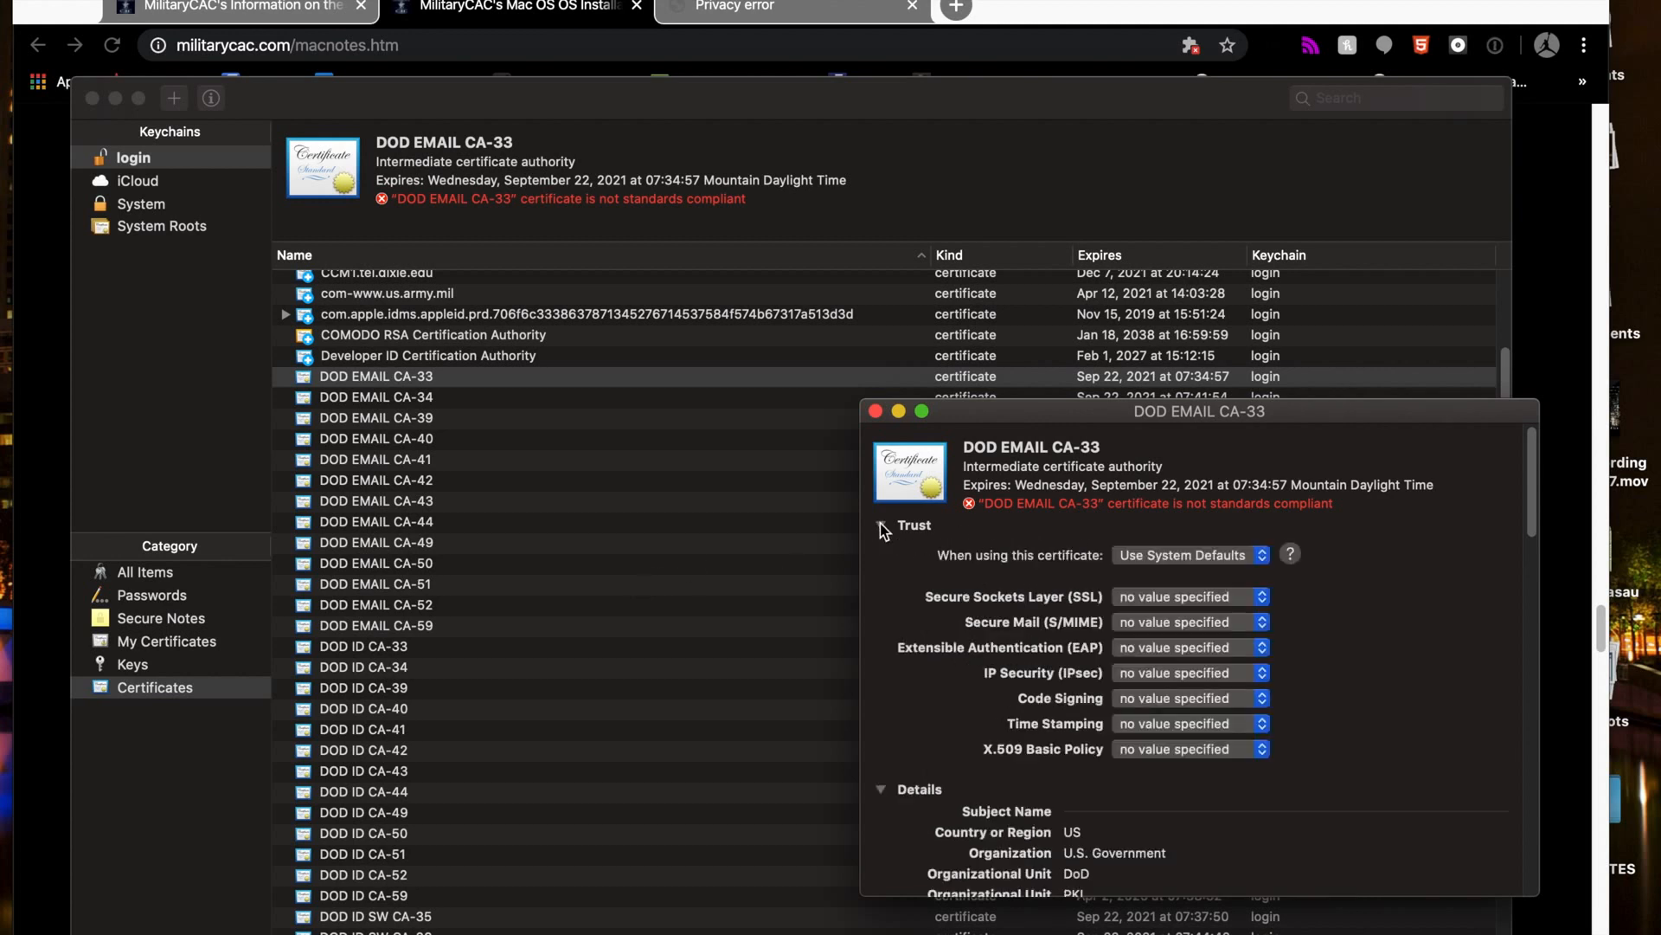
click(881, 525)
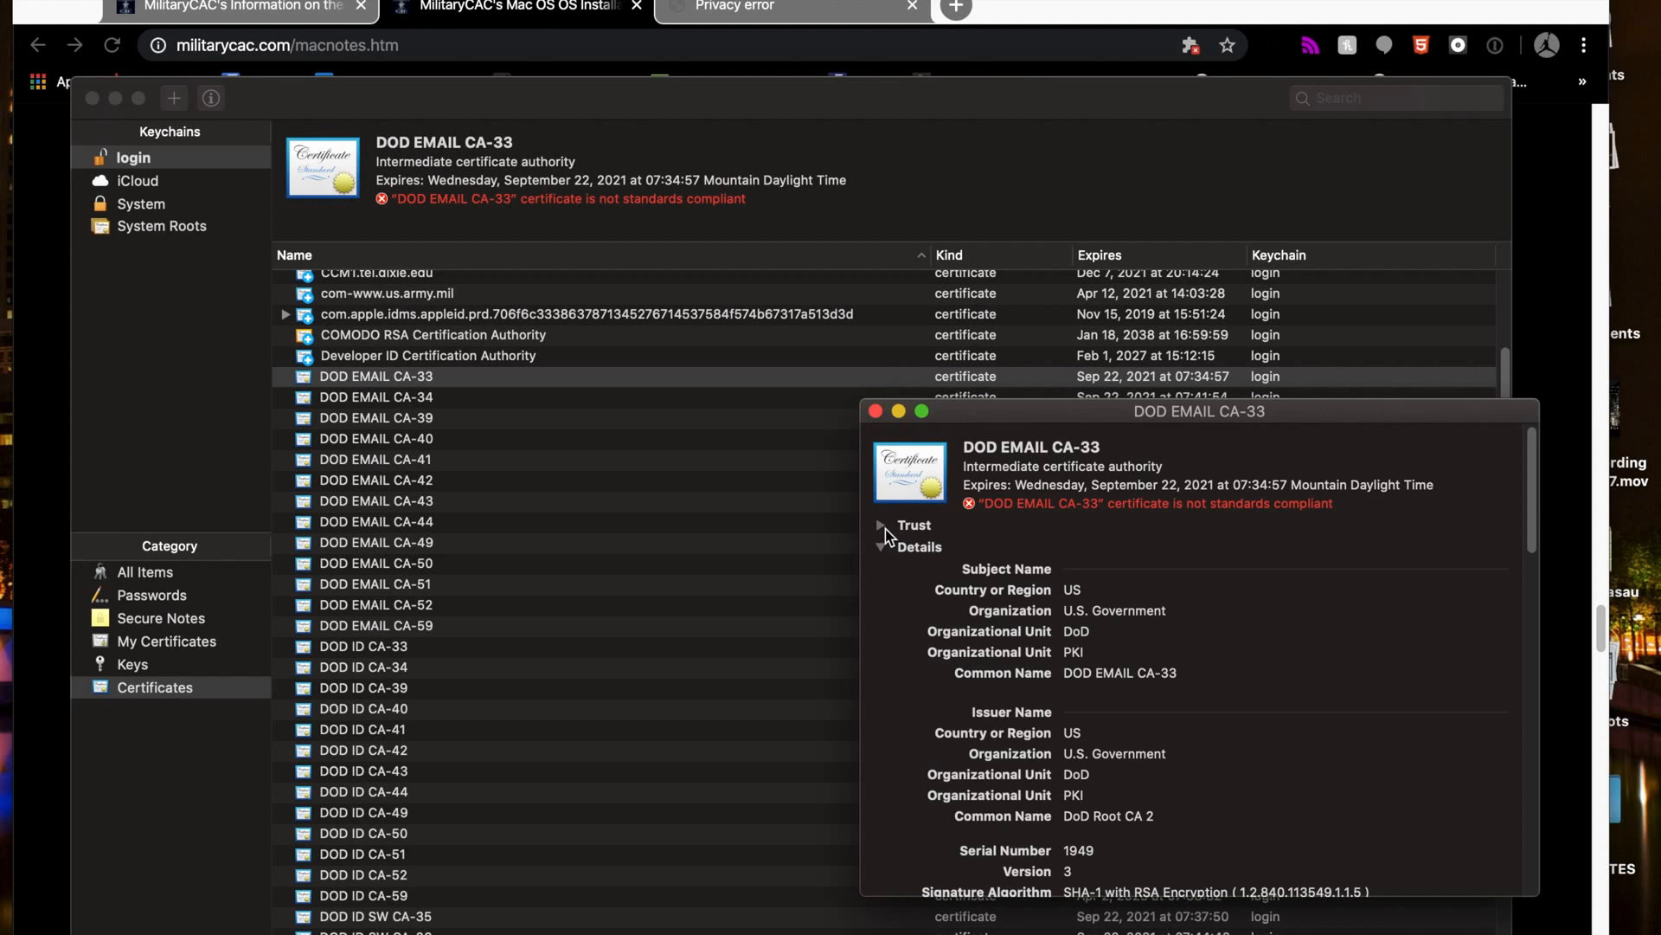
Set the DOD EMAIL CA-33 certificate to Always Trust, then close its window and authorise the change with the account PIN.
click(883, 525)
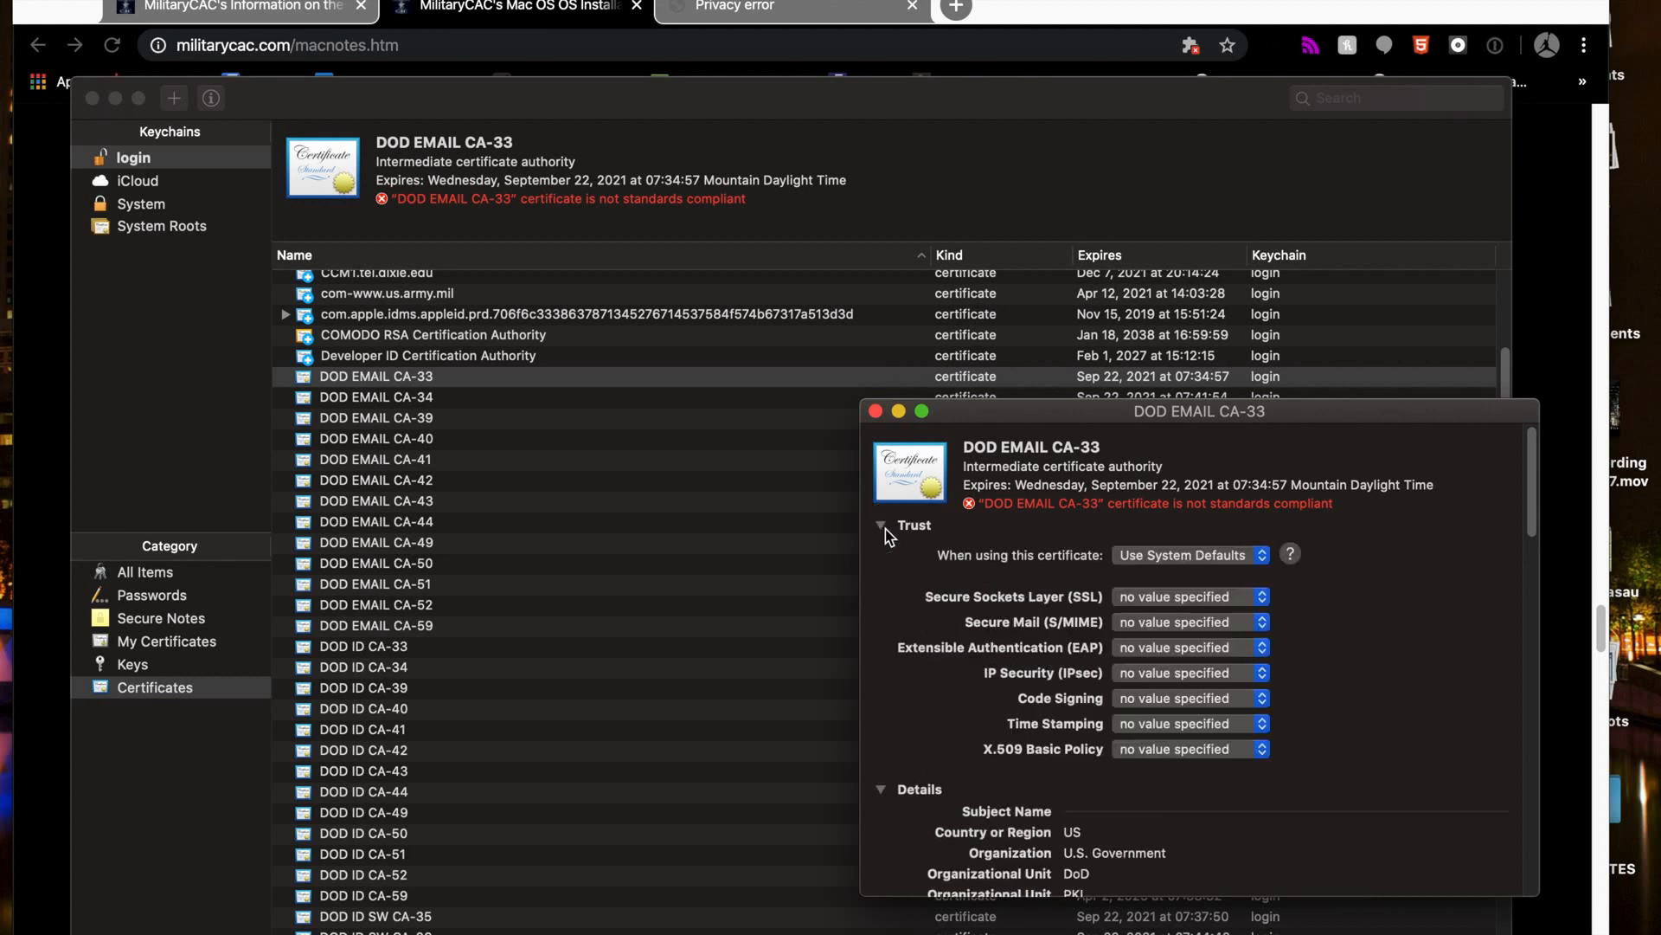
click(1240, 557)
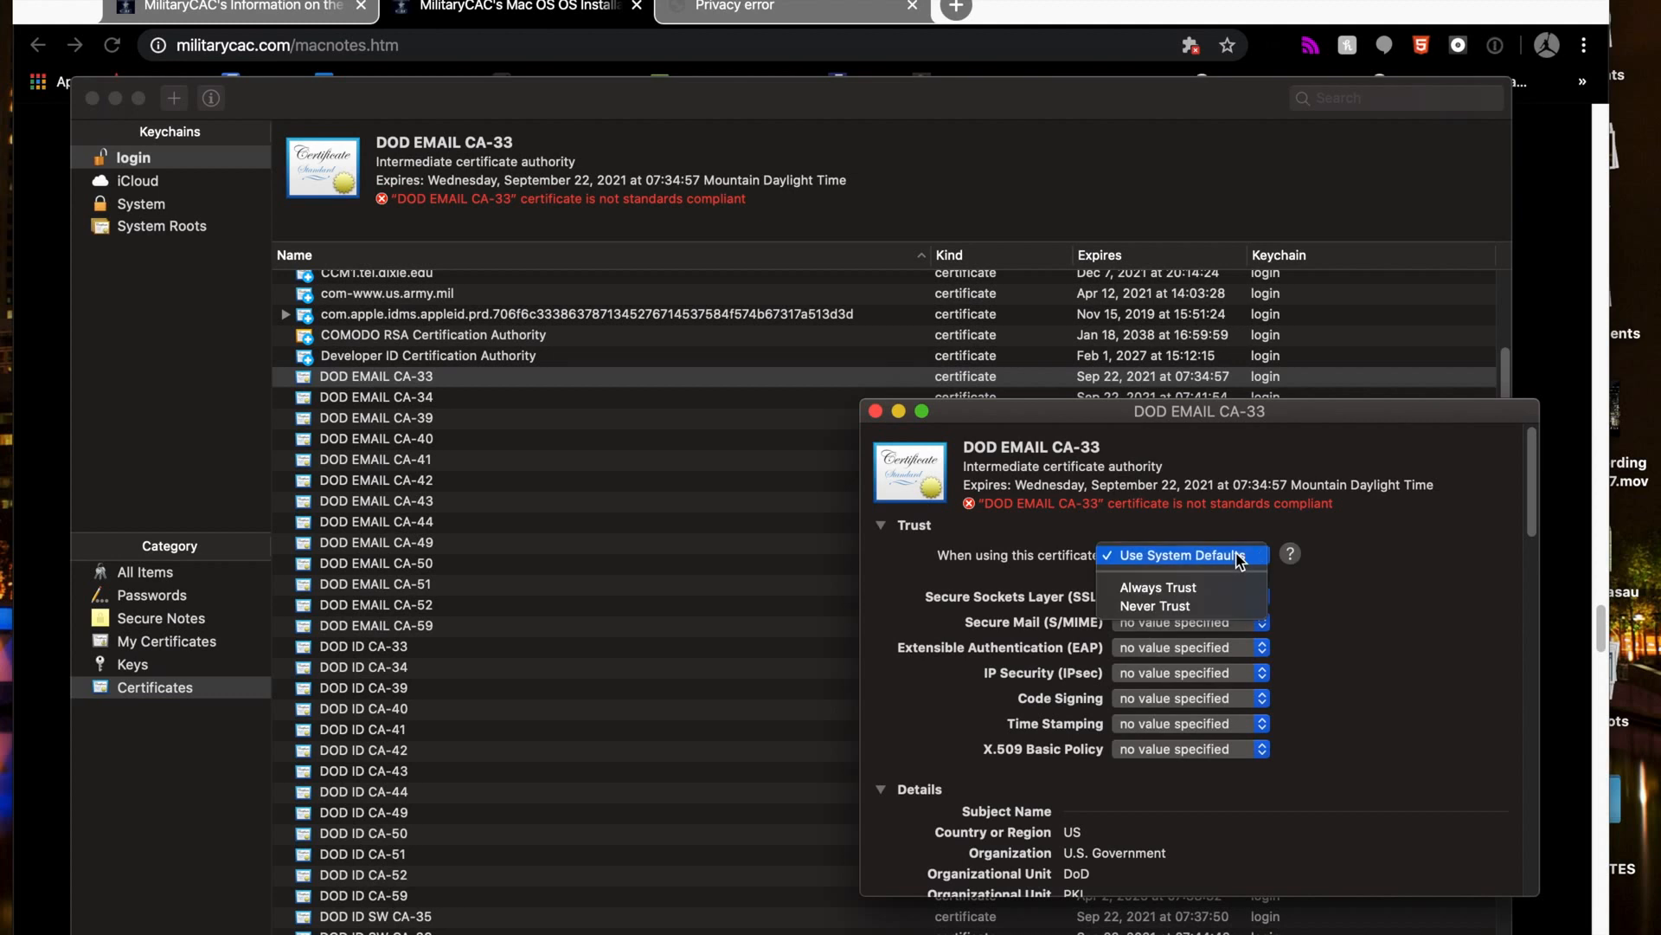
click(1206, 592)
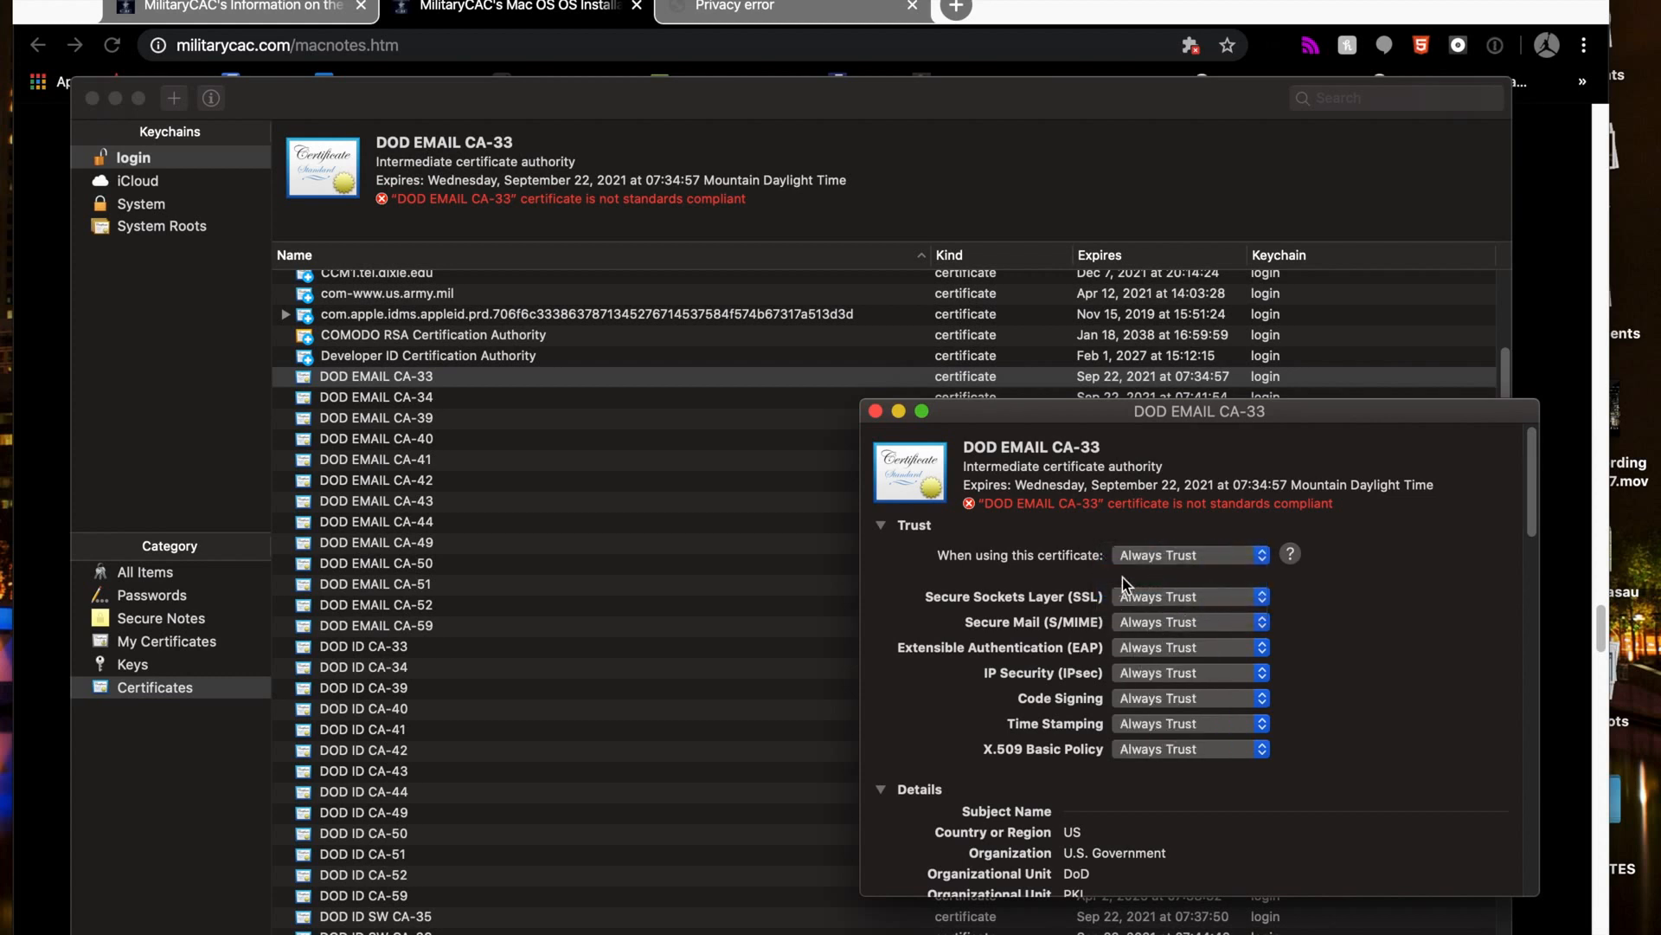
click(874, 411)
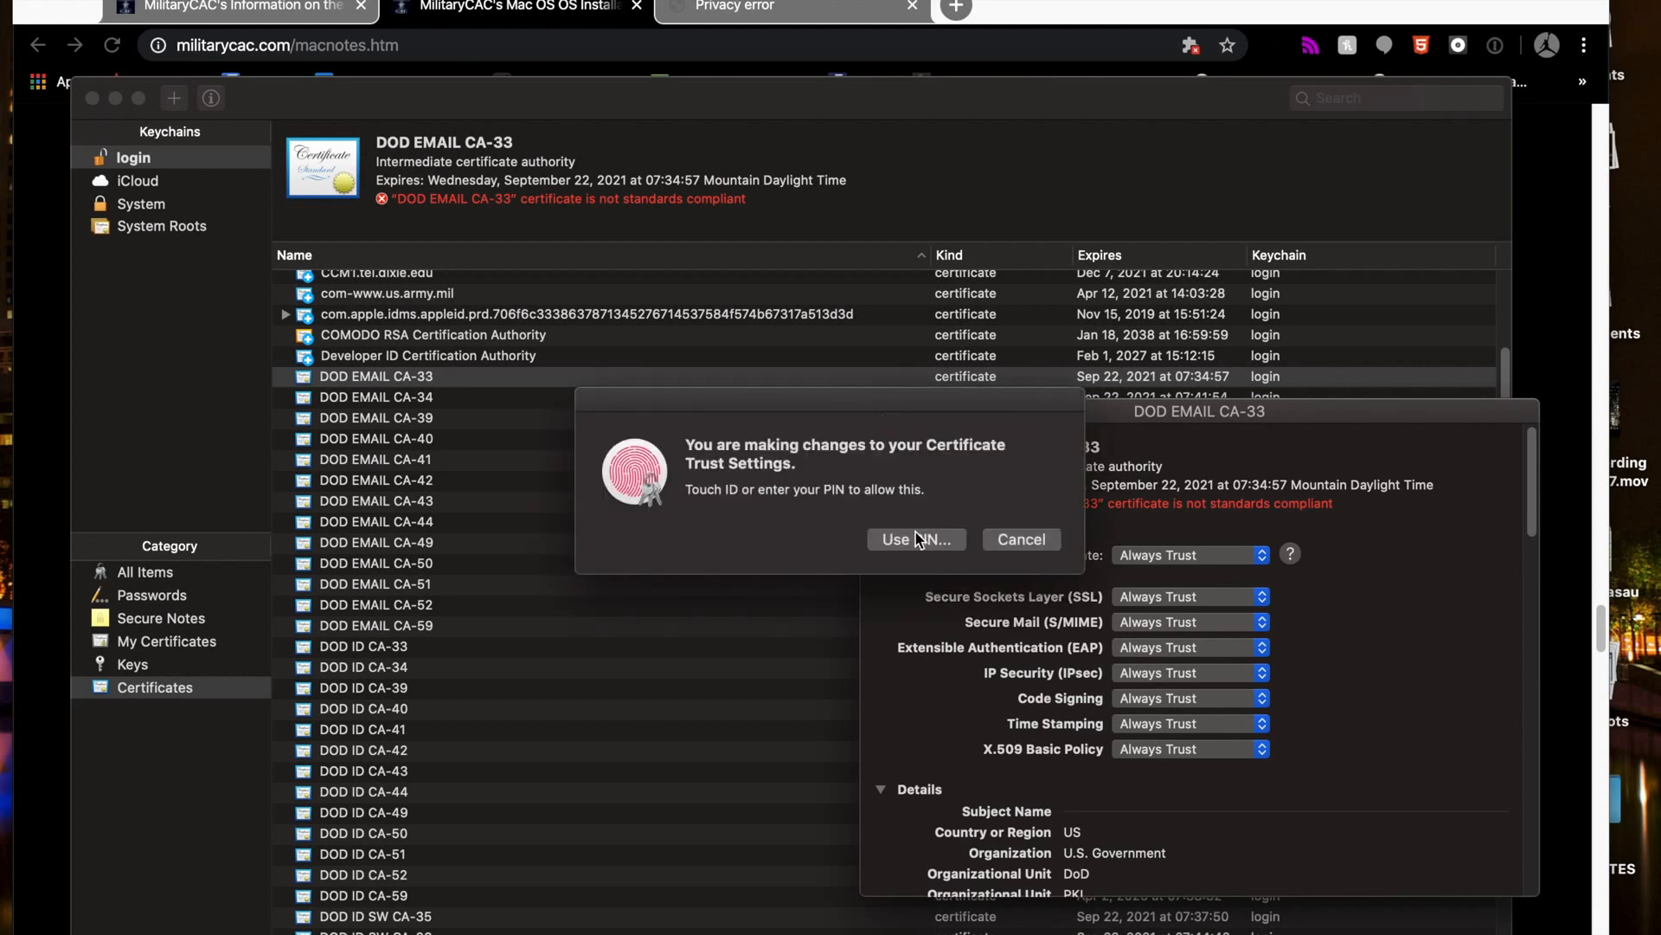
click(912, 541)
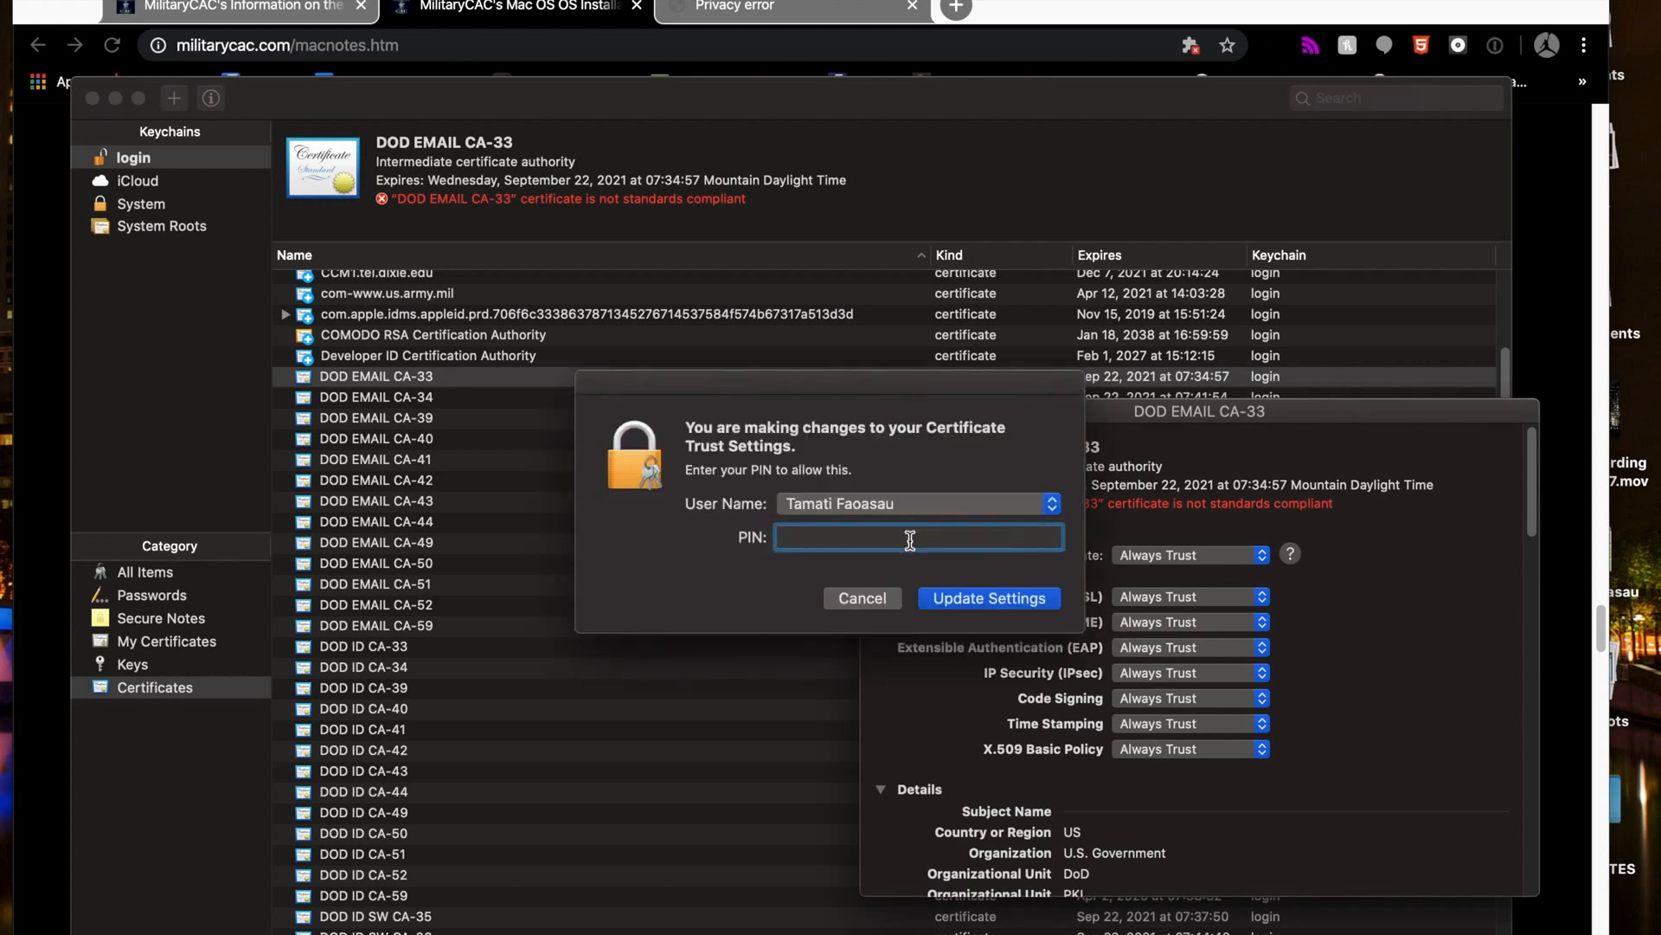
text(••••••)
key(Return)
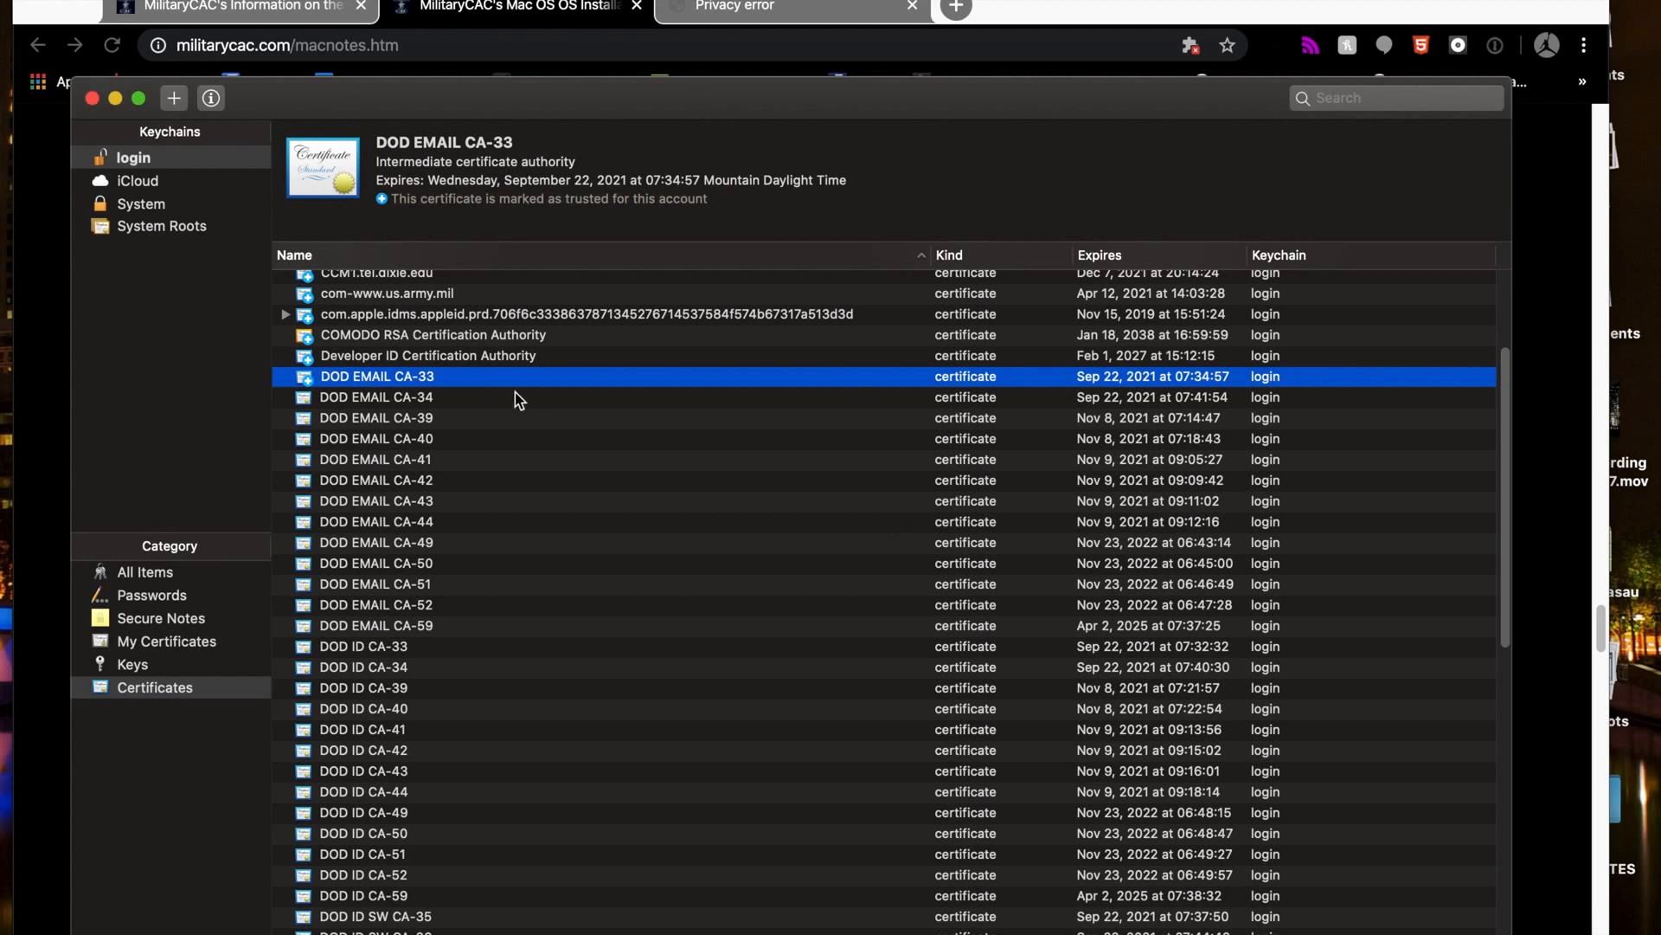
Compare the trust status of the DOD EMAIL CA-34 certificate with that of DOD EMAIL CA-33.
click(313, 397)
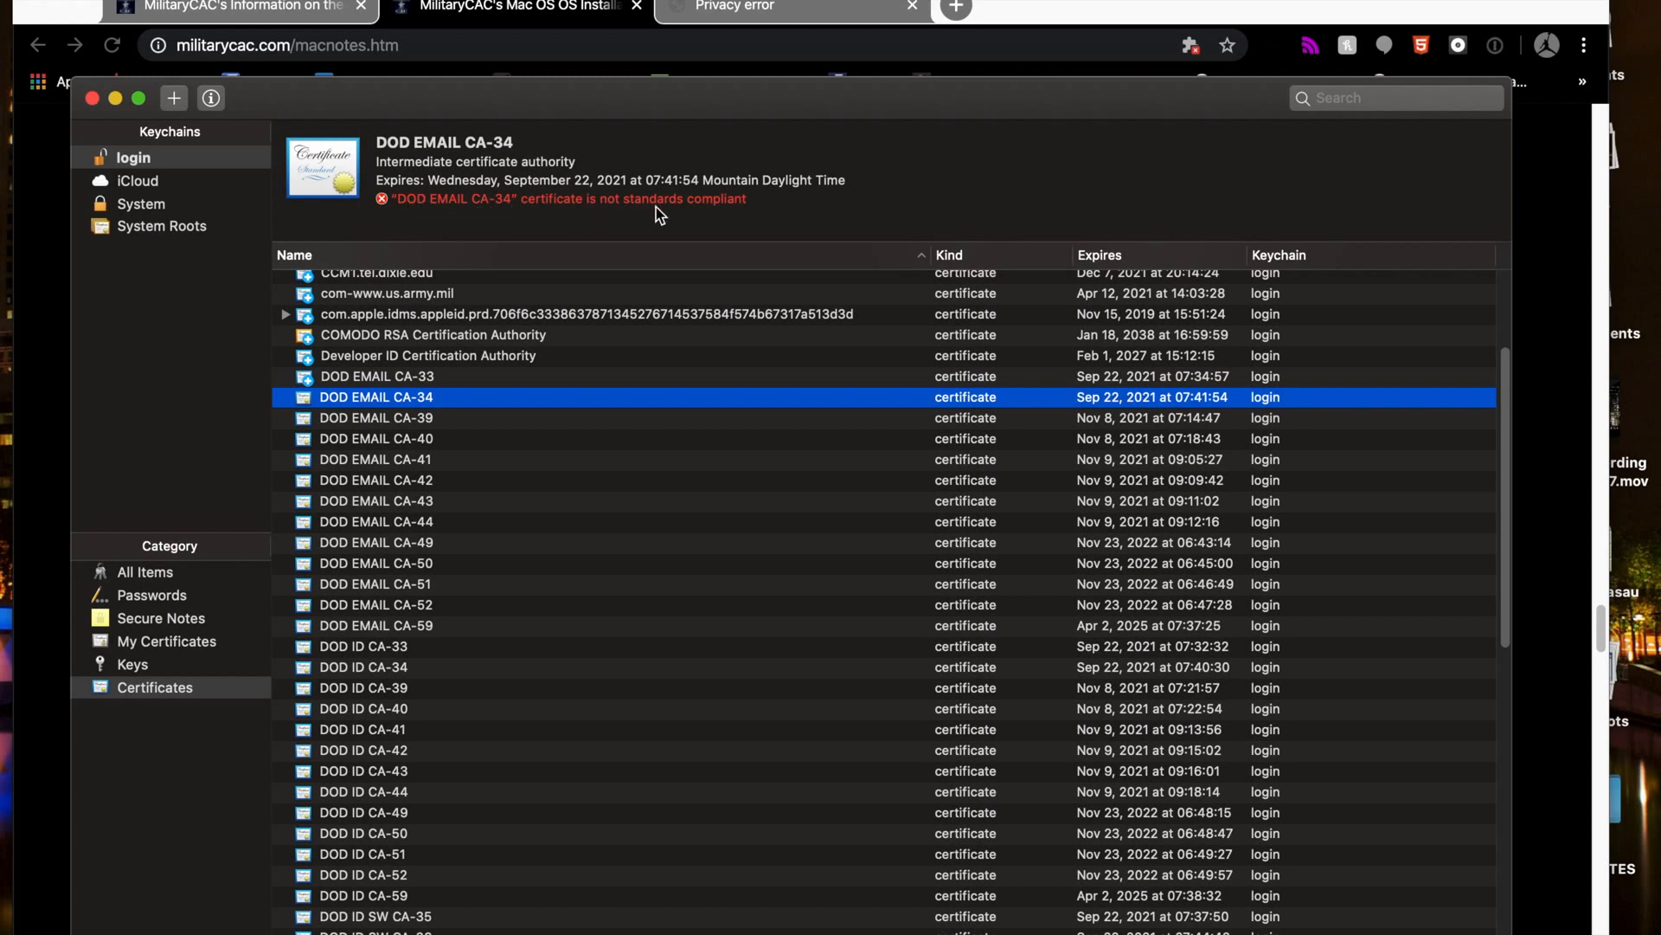
click(368, 377)
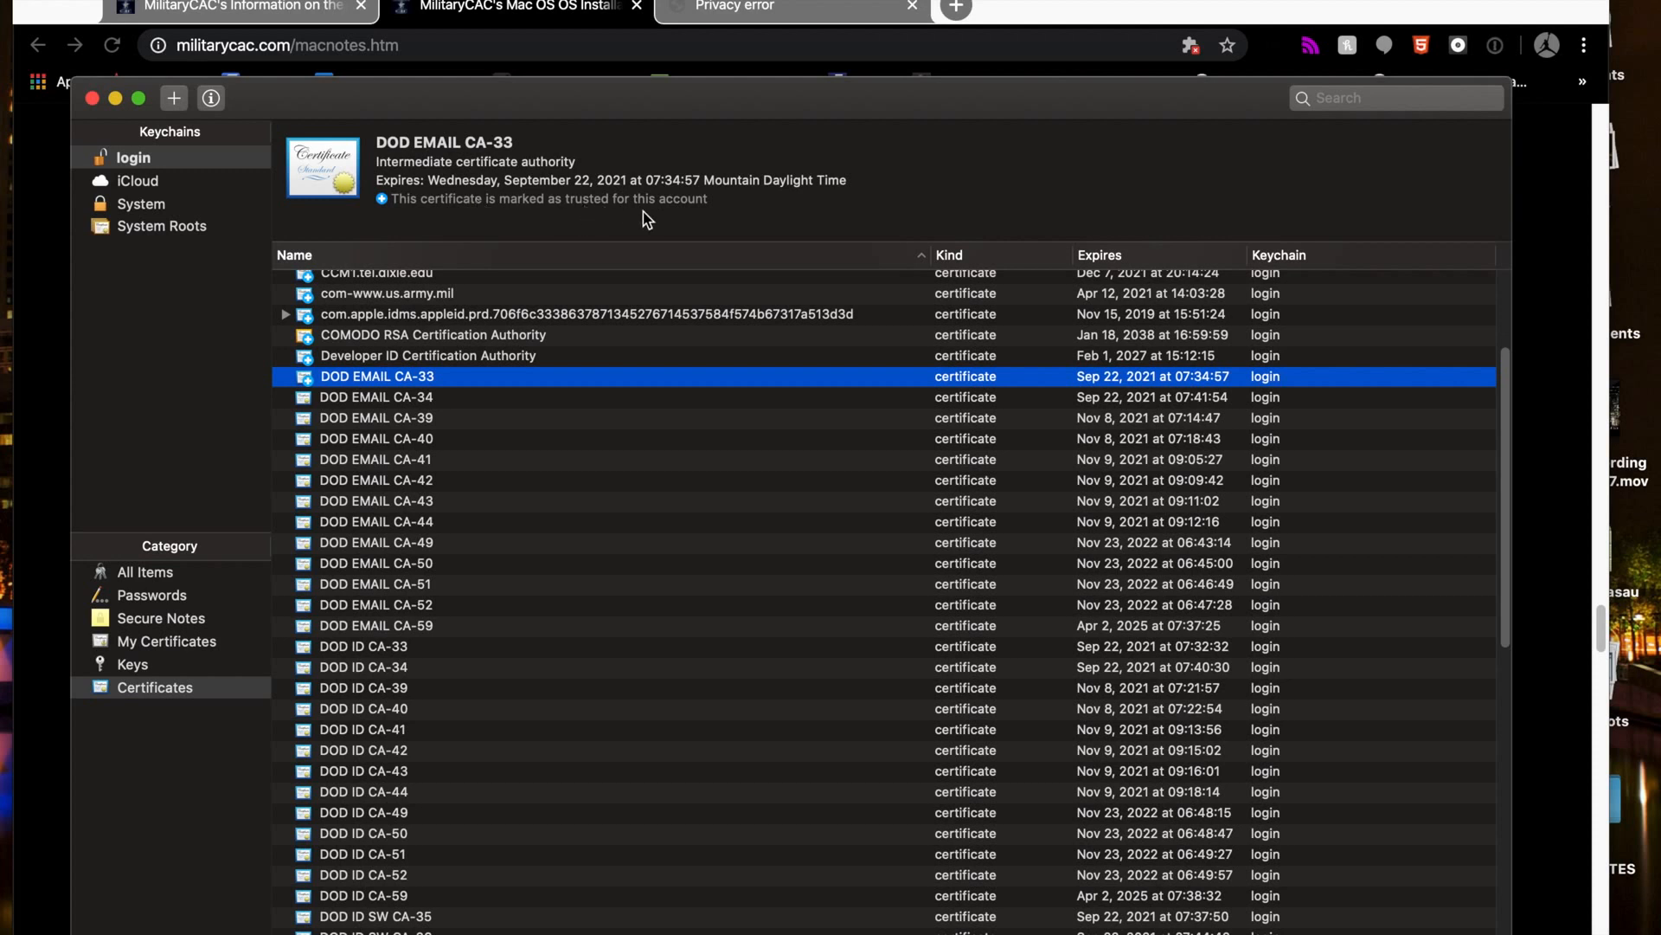
Open the info windows of all certificates from DOD EMAIL CA-34 through DOD SW CA-61 at once.
click(335, 401)
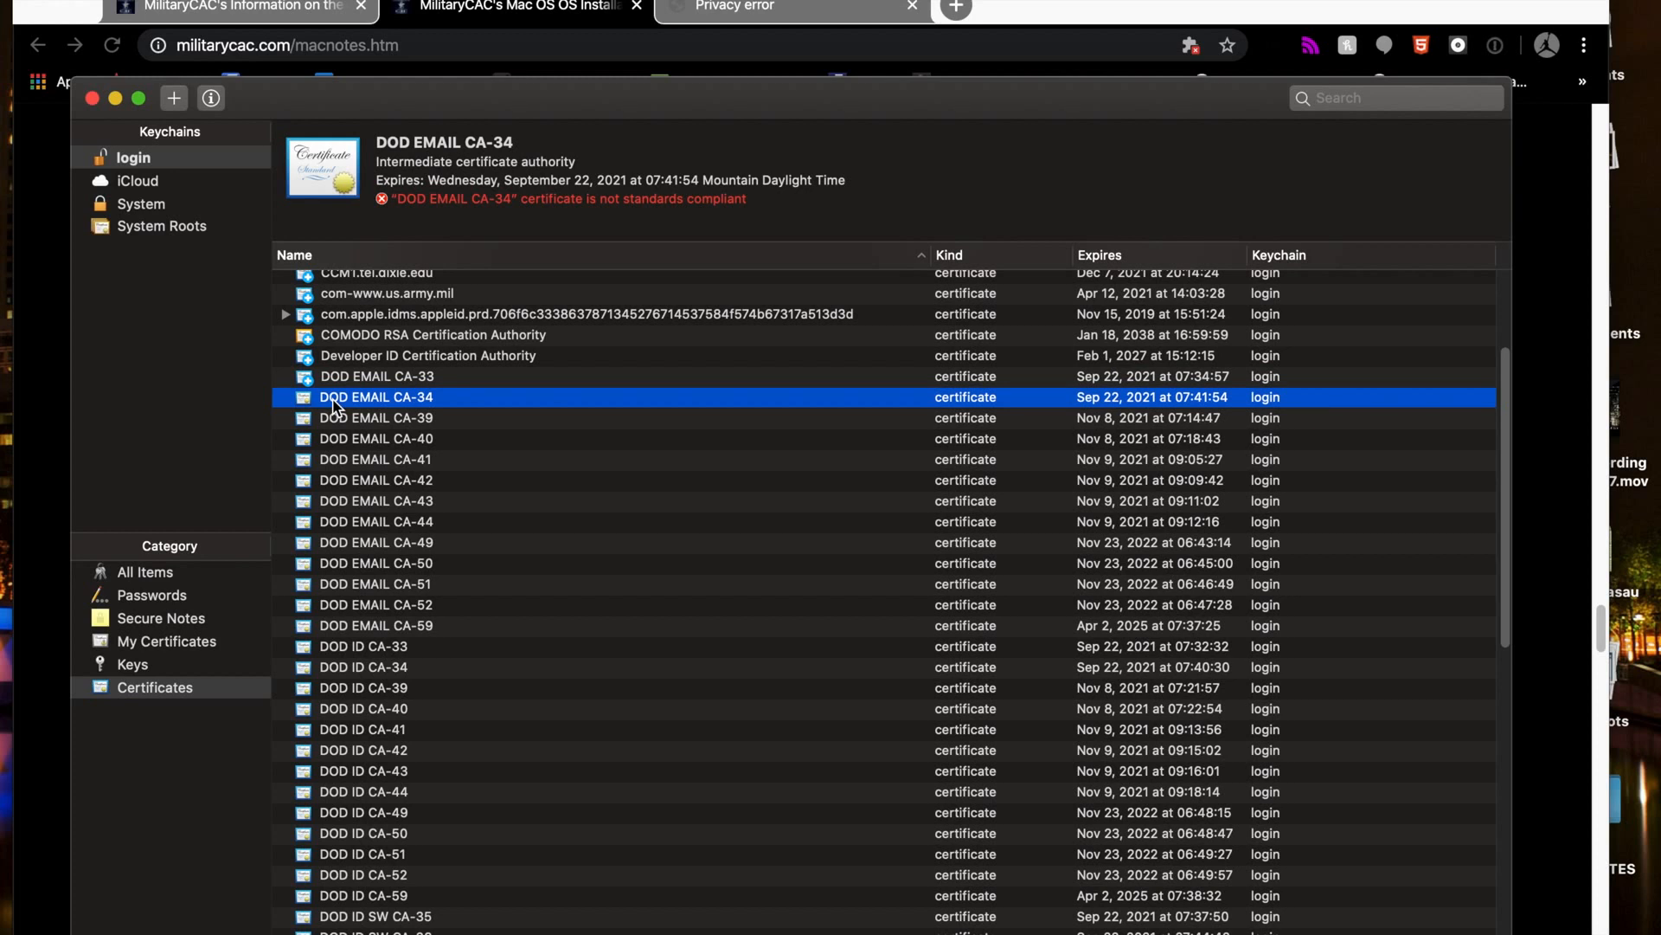
key(shift+Down)
key(shift+Down)
key(shift+Down)
key(shift+Down)
key(shift+Down)
key(shift+Down)
key(shift+Down)
key(shift+Down)
key(shift+Down)
key(shift+Down)
key(shift+Down)
key(shift+Down)
key(shift+Down)
key(shift+Down)
key(shift+Down)
key(shift+Down)
key(shift+Down)
key(shift+Down)
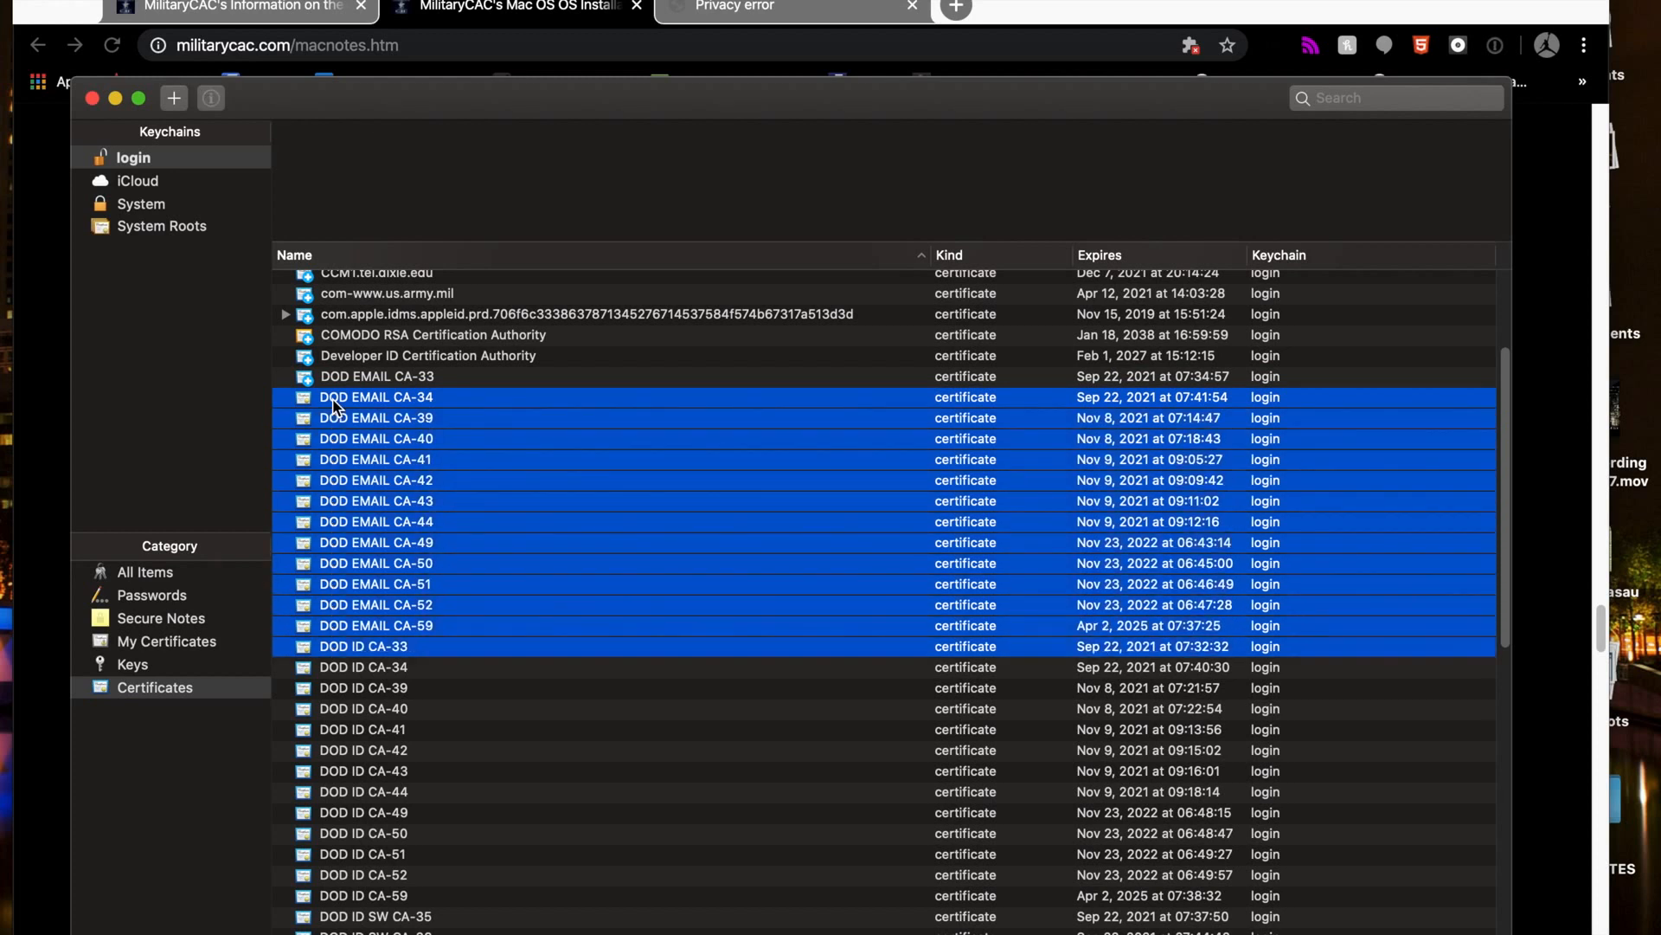
key(shift+Down)
key(shift+Down)
key(shift+Down)
key(shift+Down)
key(shift+Down)
key(shift+Down)
key(shift+Down)
key(shift+Down)
key(shift+Down)
key(shift+Down)
key(shift+Down)
key(shift+Down)
key(shift+Down)
key(shift+Down)
key(shift+Down)
key(shift+Down)
key(shift+Down)
key(shift+Down)
key(shift+Down)
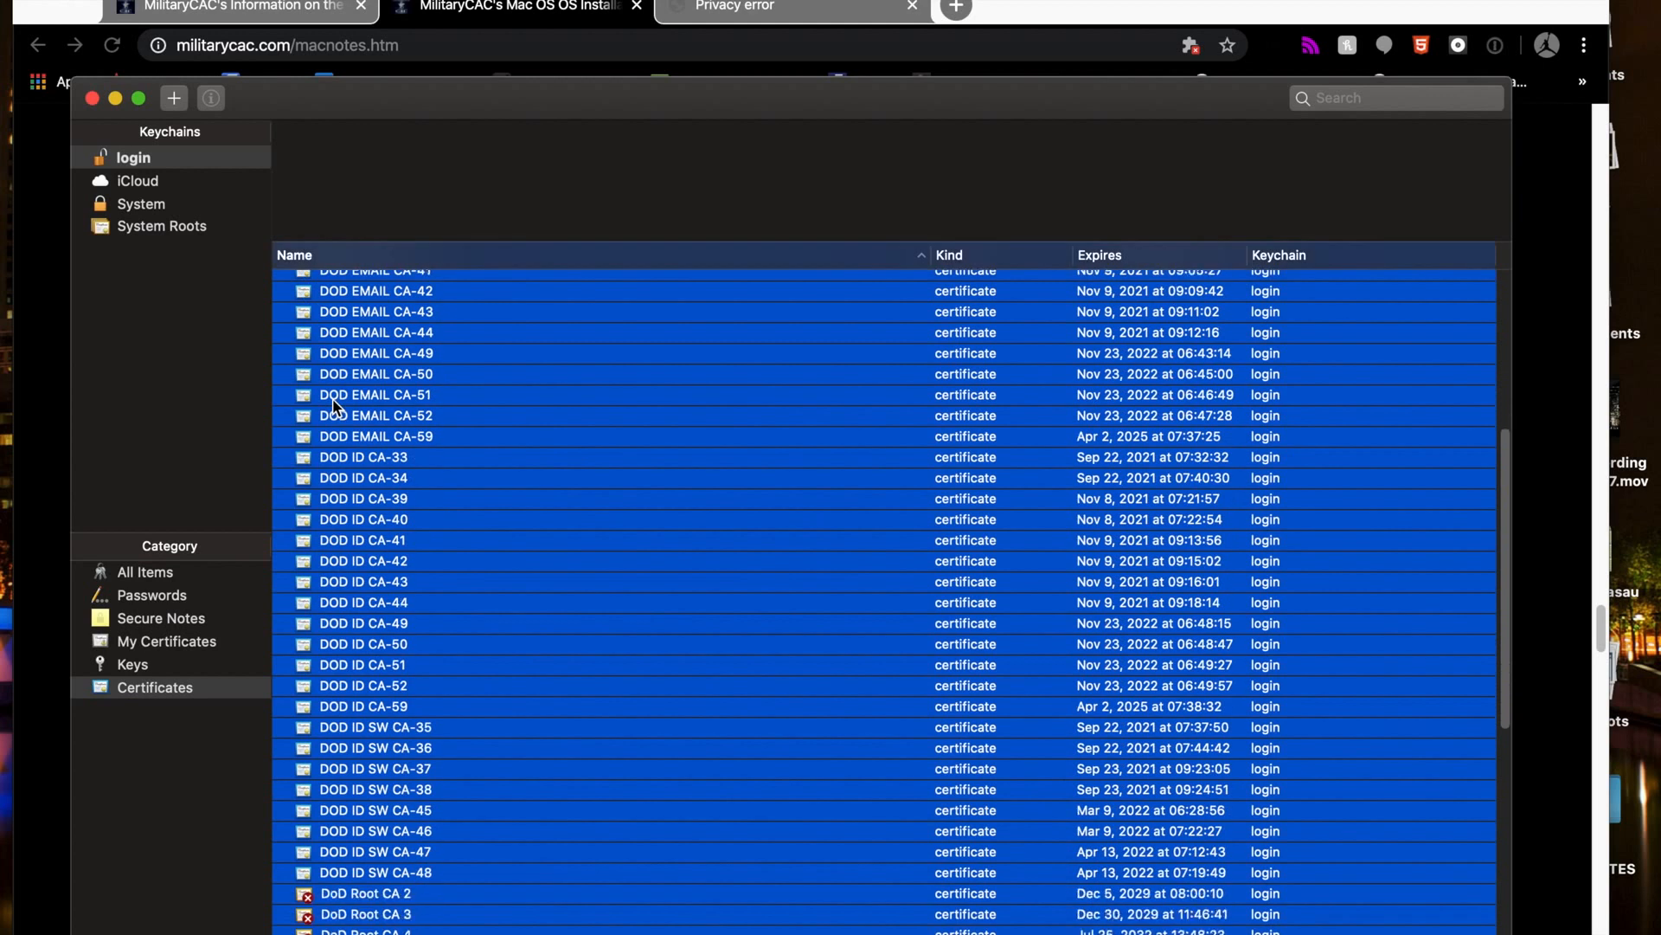
key(shift+Down)
key(shift+Down)
key(shift+Down)
key(shift+Down)
key(shift+Down)
key(shift+Down)
key(shift+Down)
key(shift+Down)
key(shift+Down)
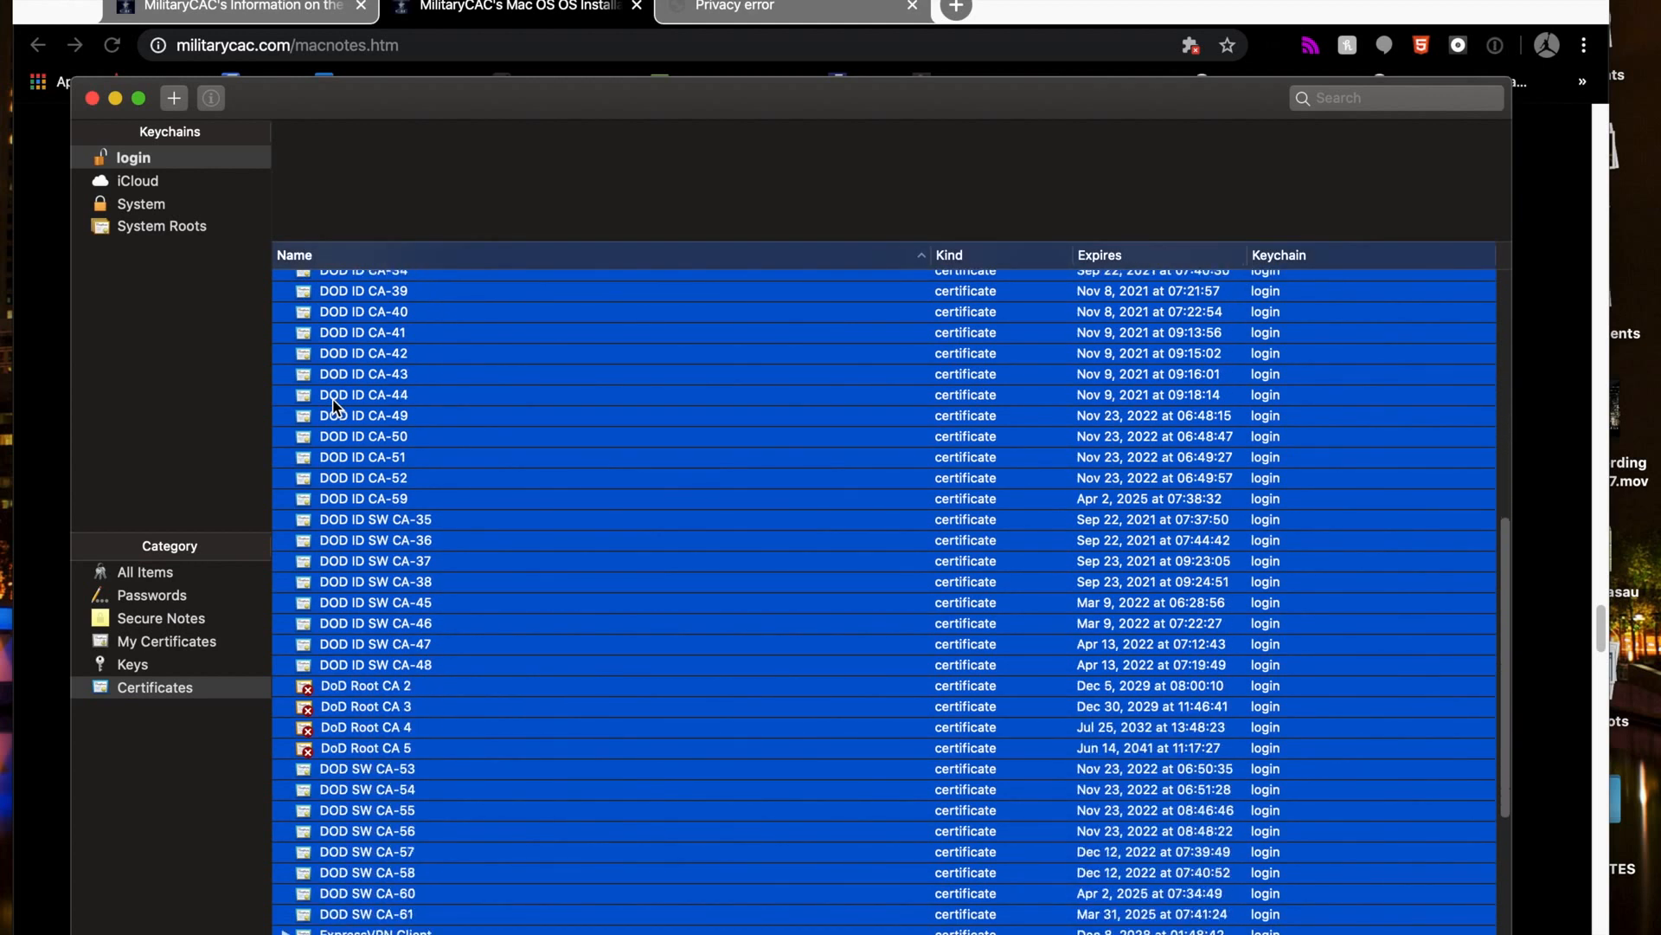
key(shift+Up)
key(shift+Up)
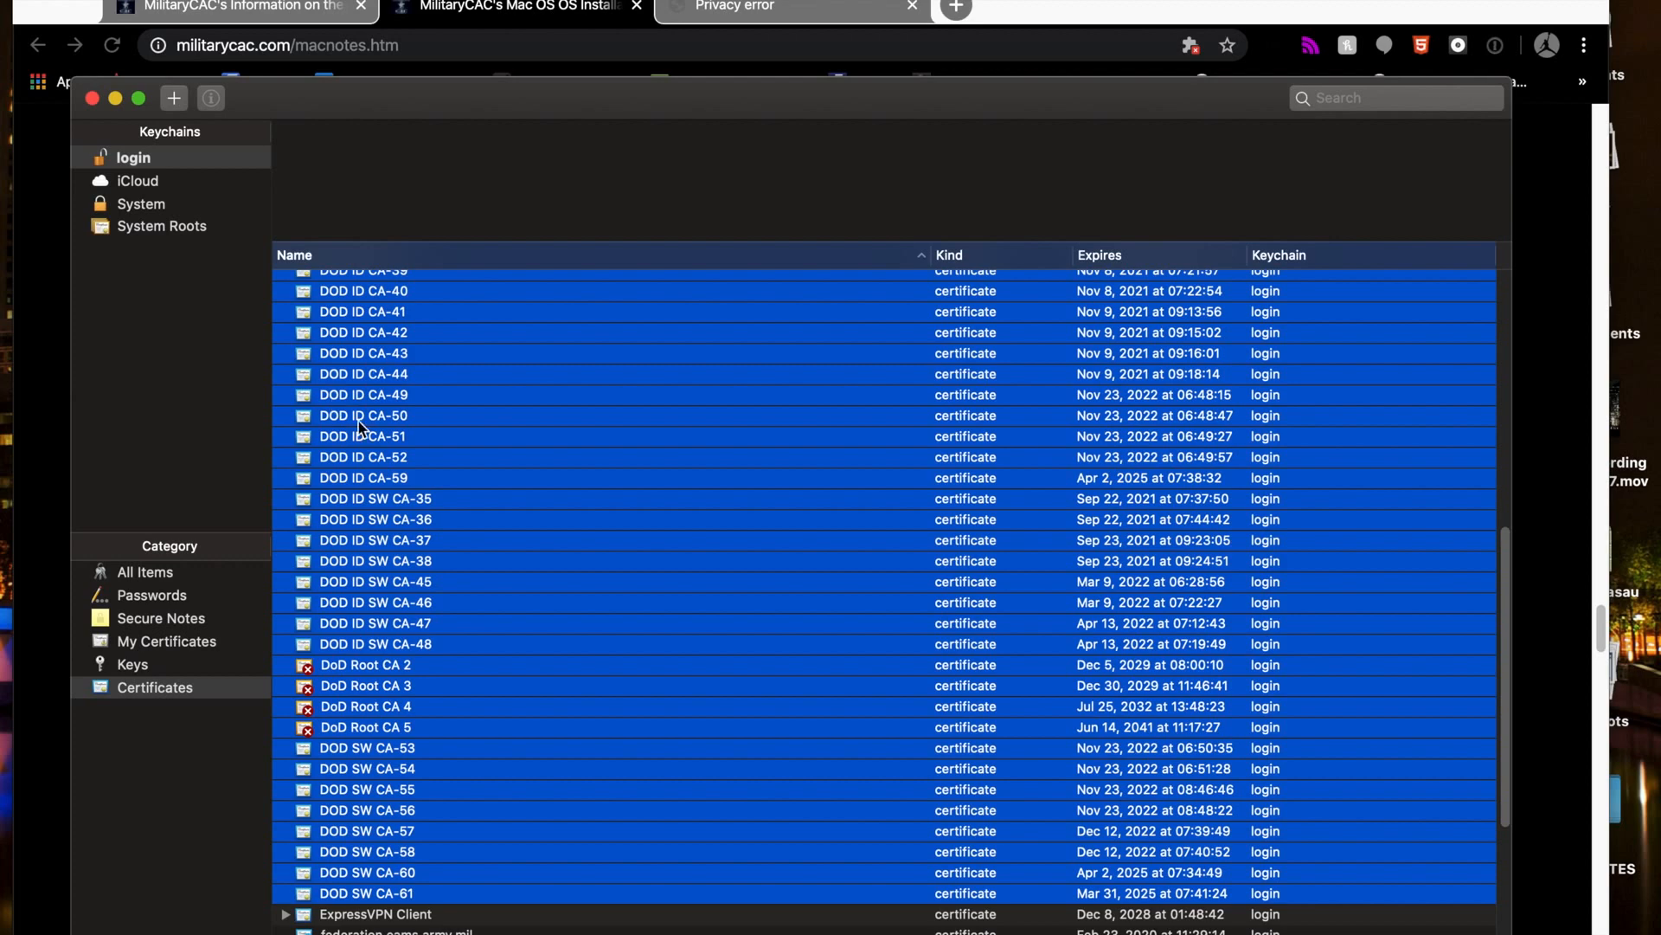
right_click(362, 426)
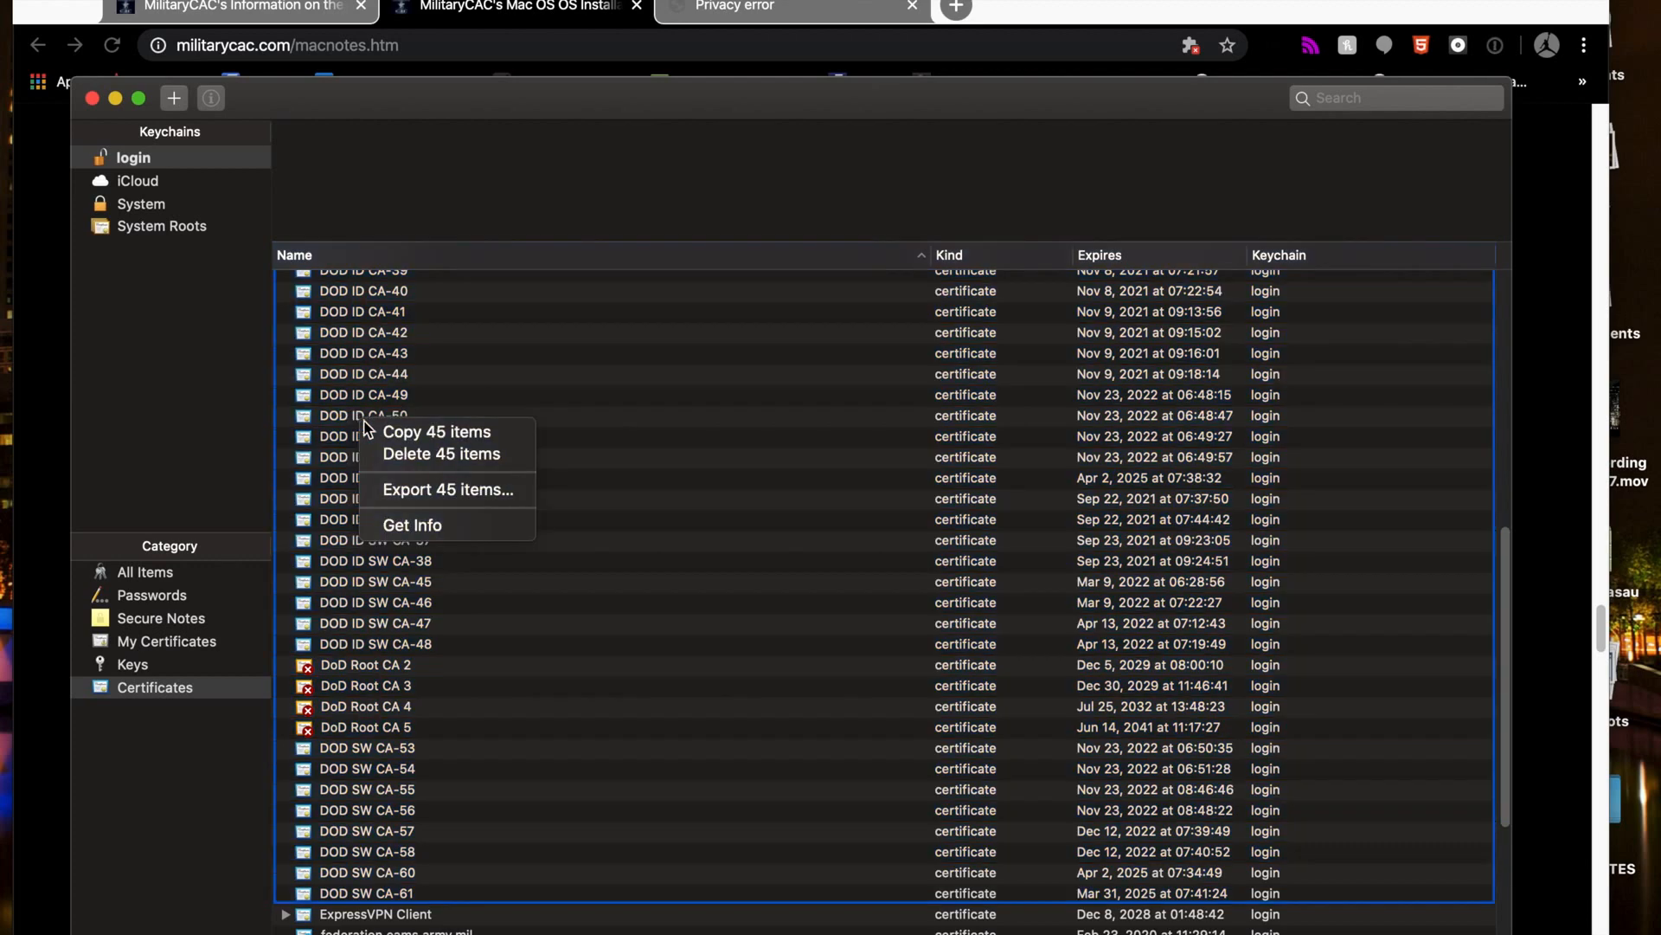
click(410, 516)
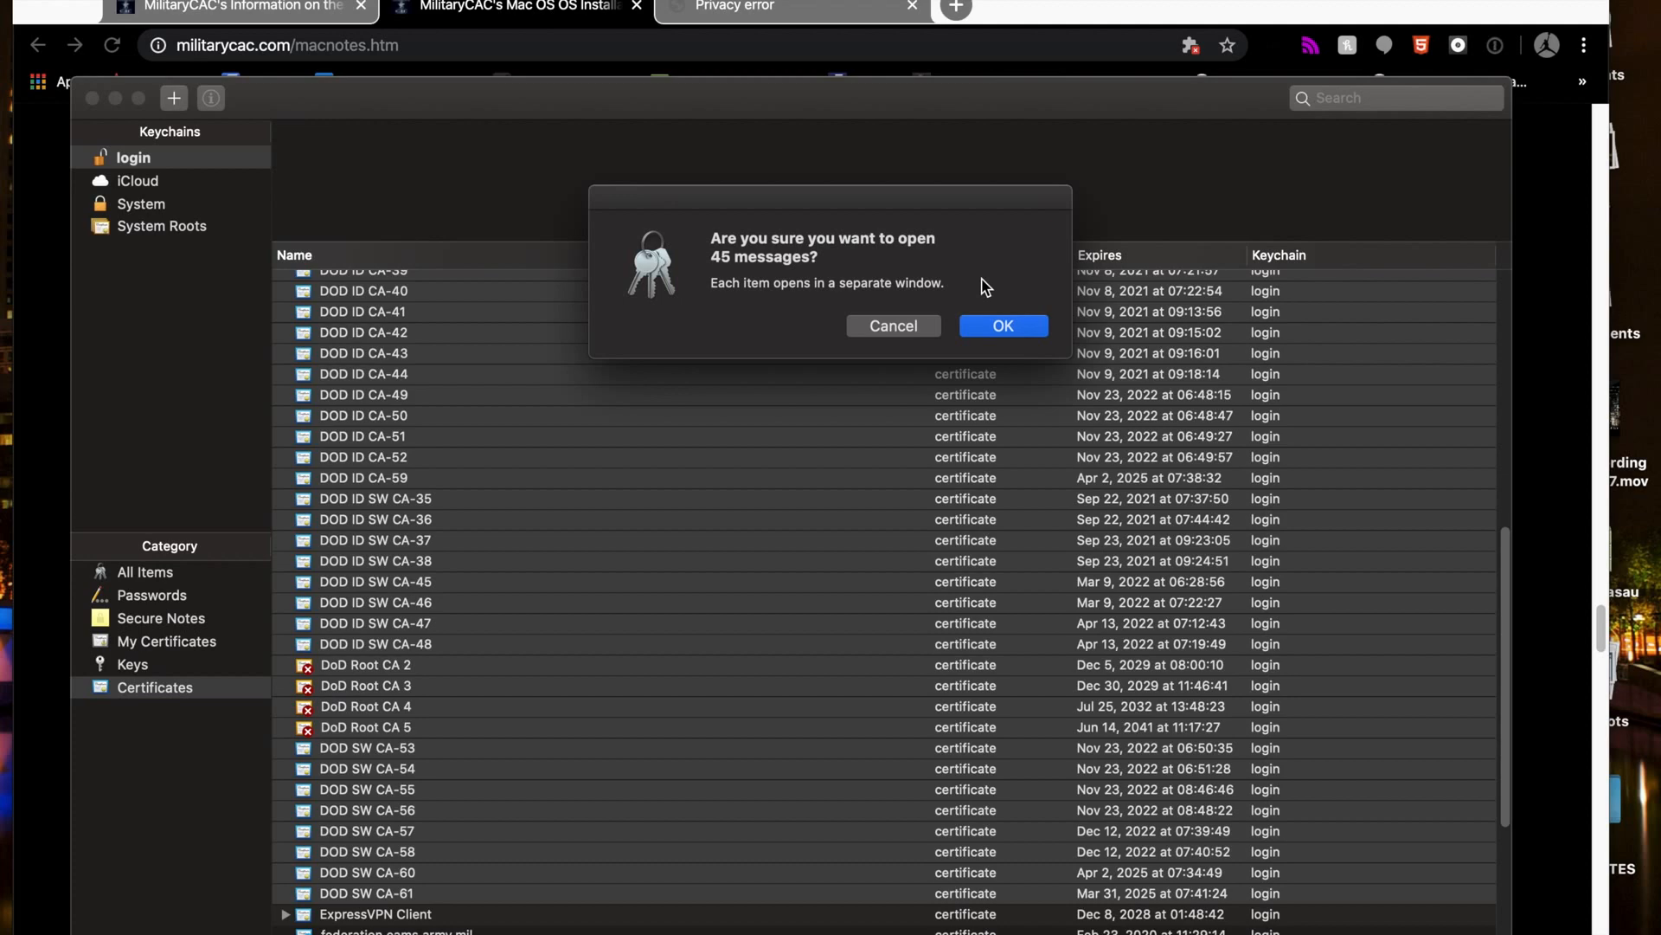
key(Return)
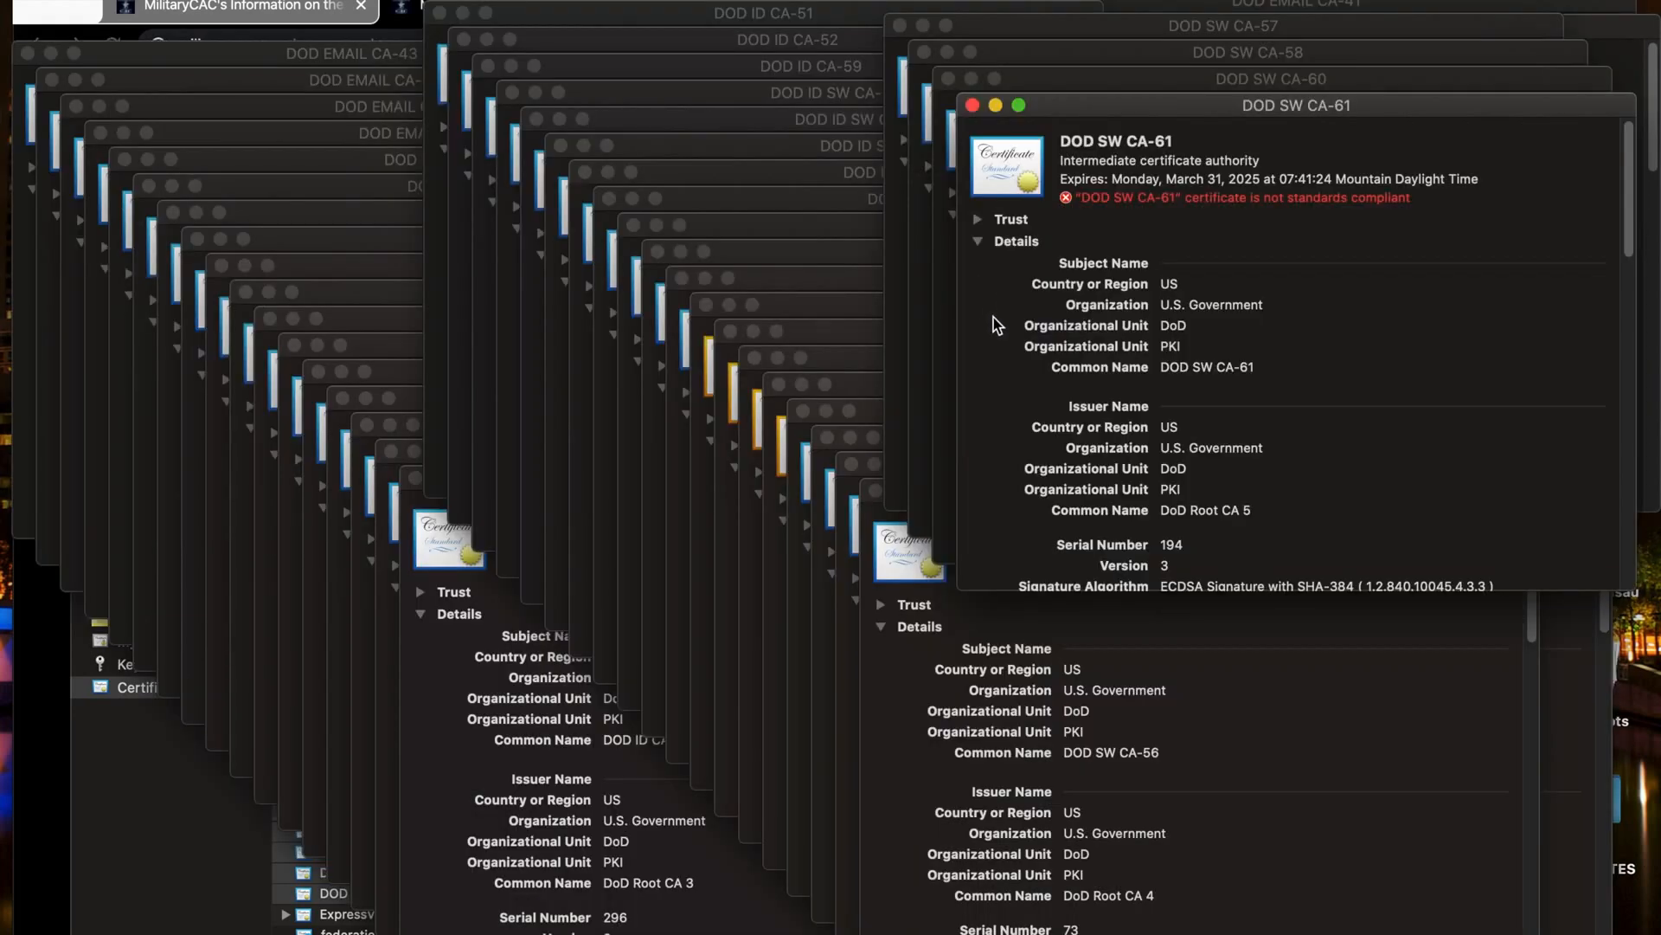
Set the DOD SW CA-61 certificate to Always Trust, then close its window and authorise the change with the account PIN.
click(977, 221)
click(1259, 251)
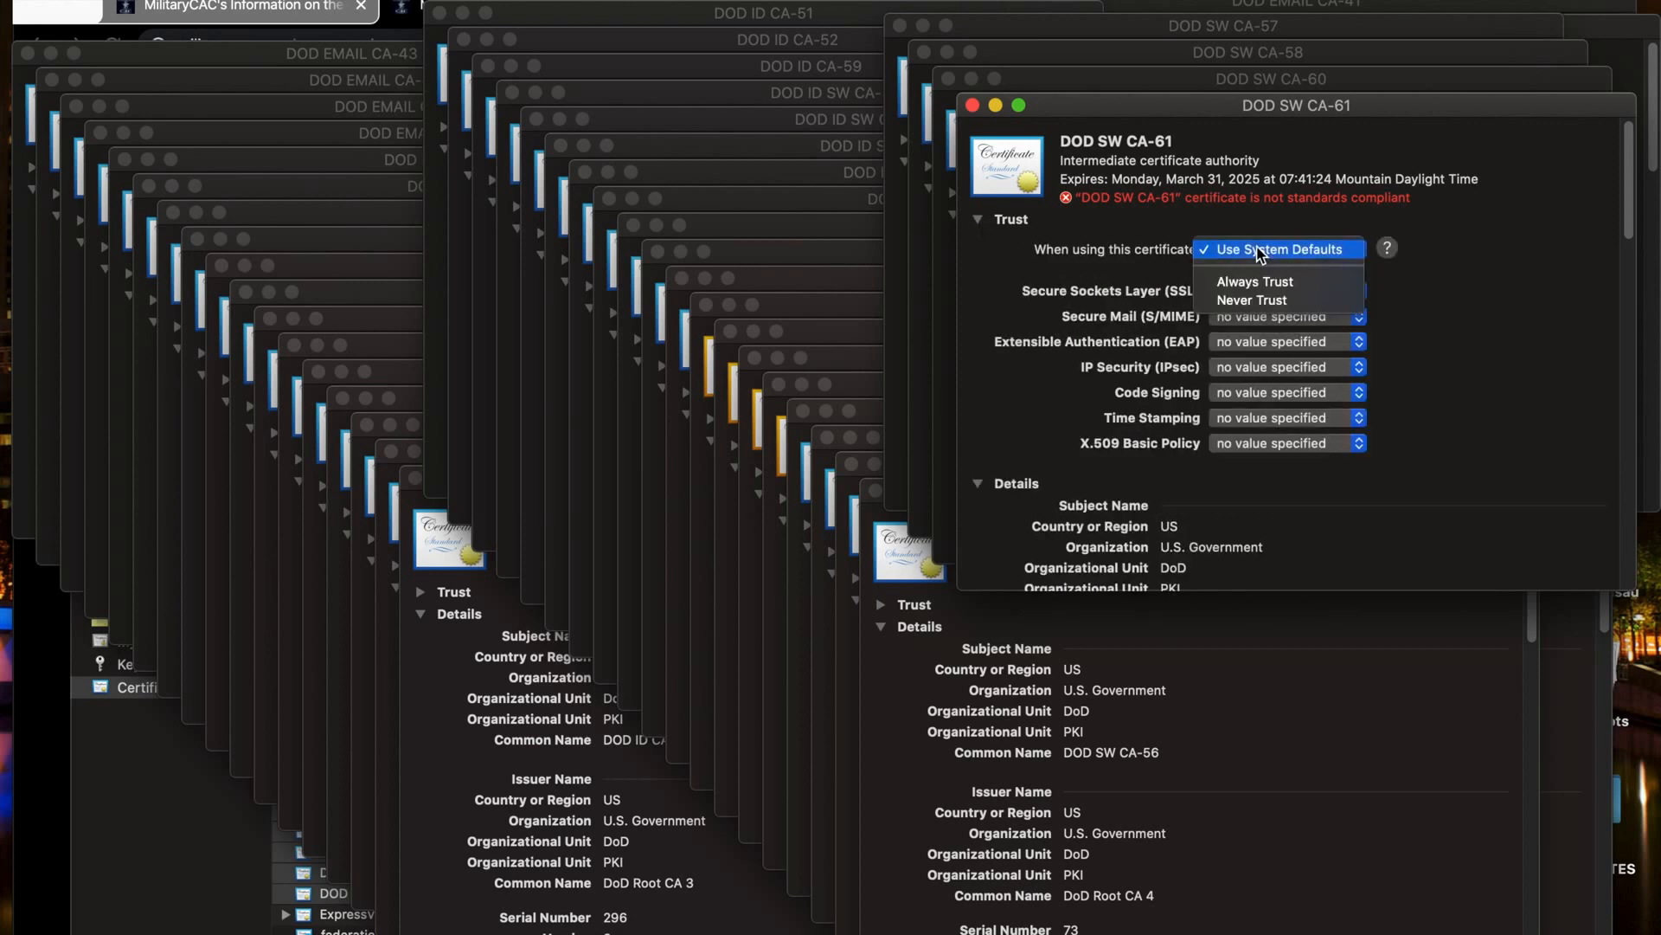
click(980, 221)
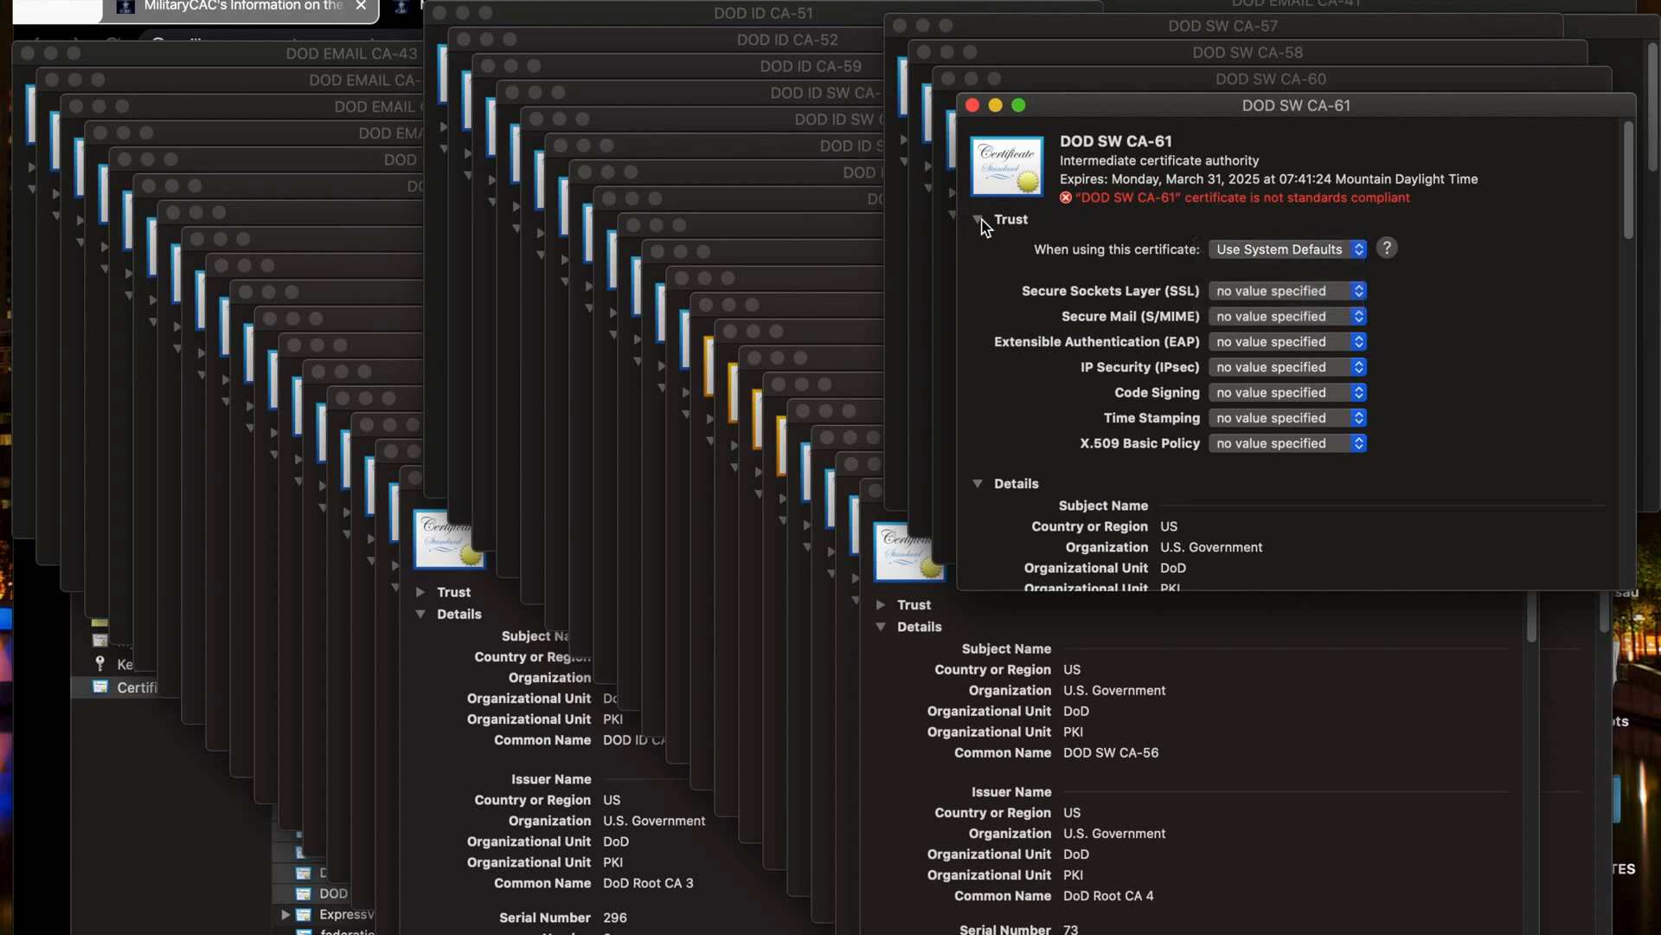
click(979, 222)
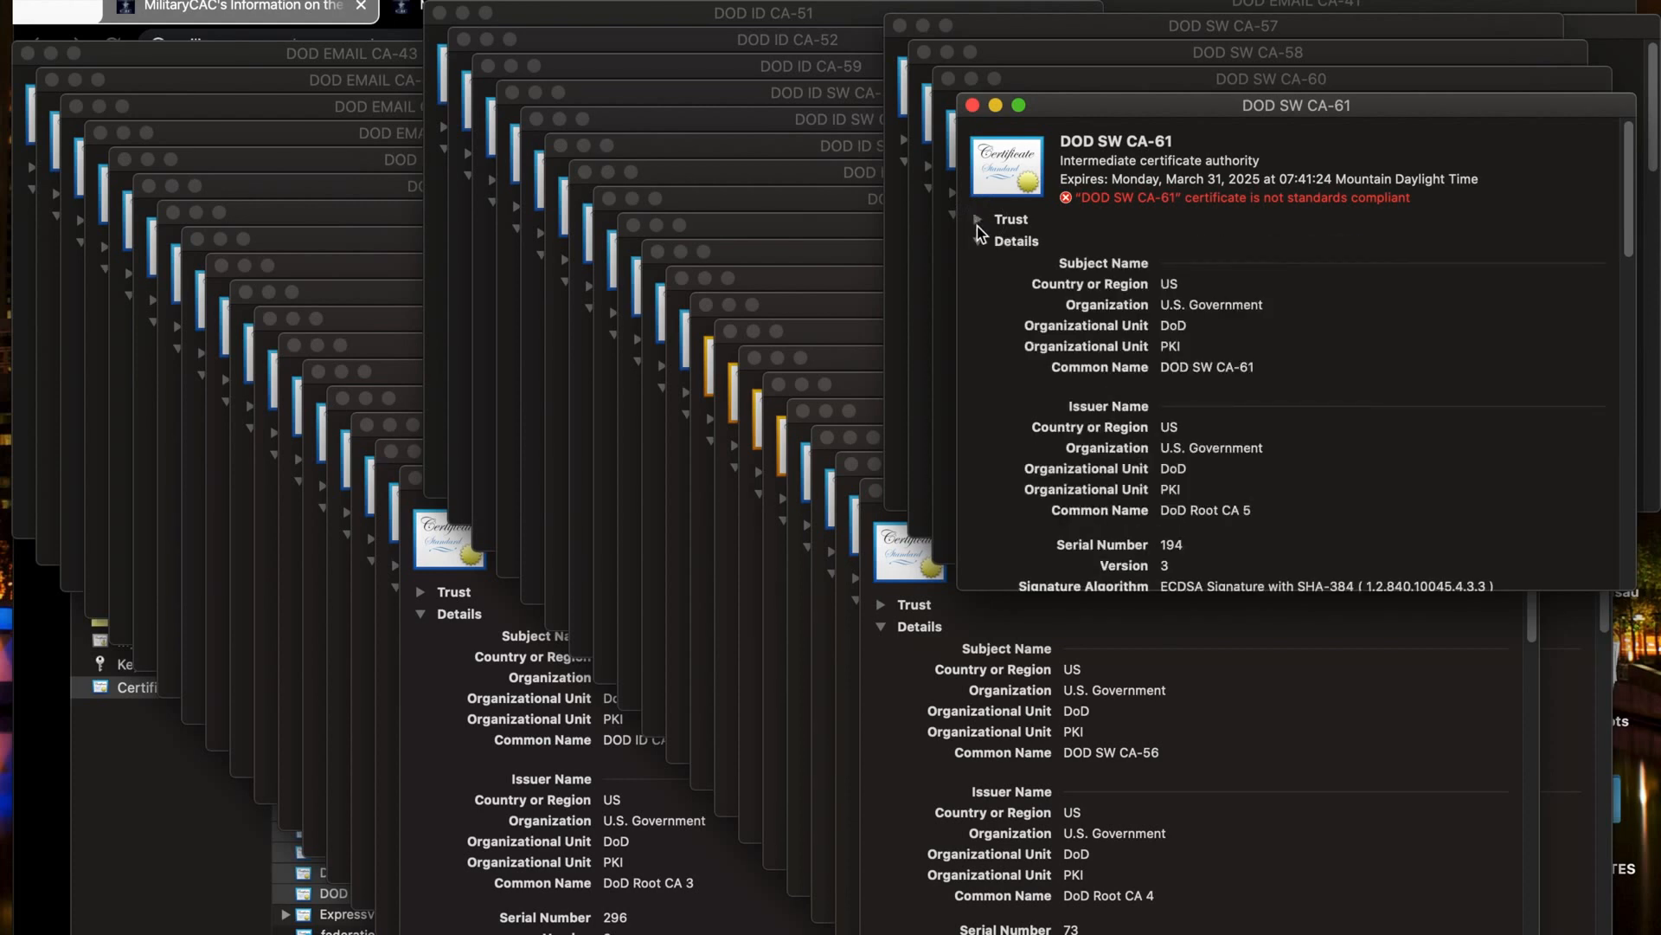
click(978, 221)
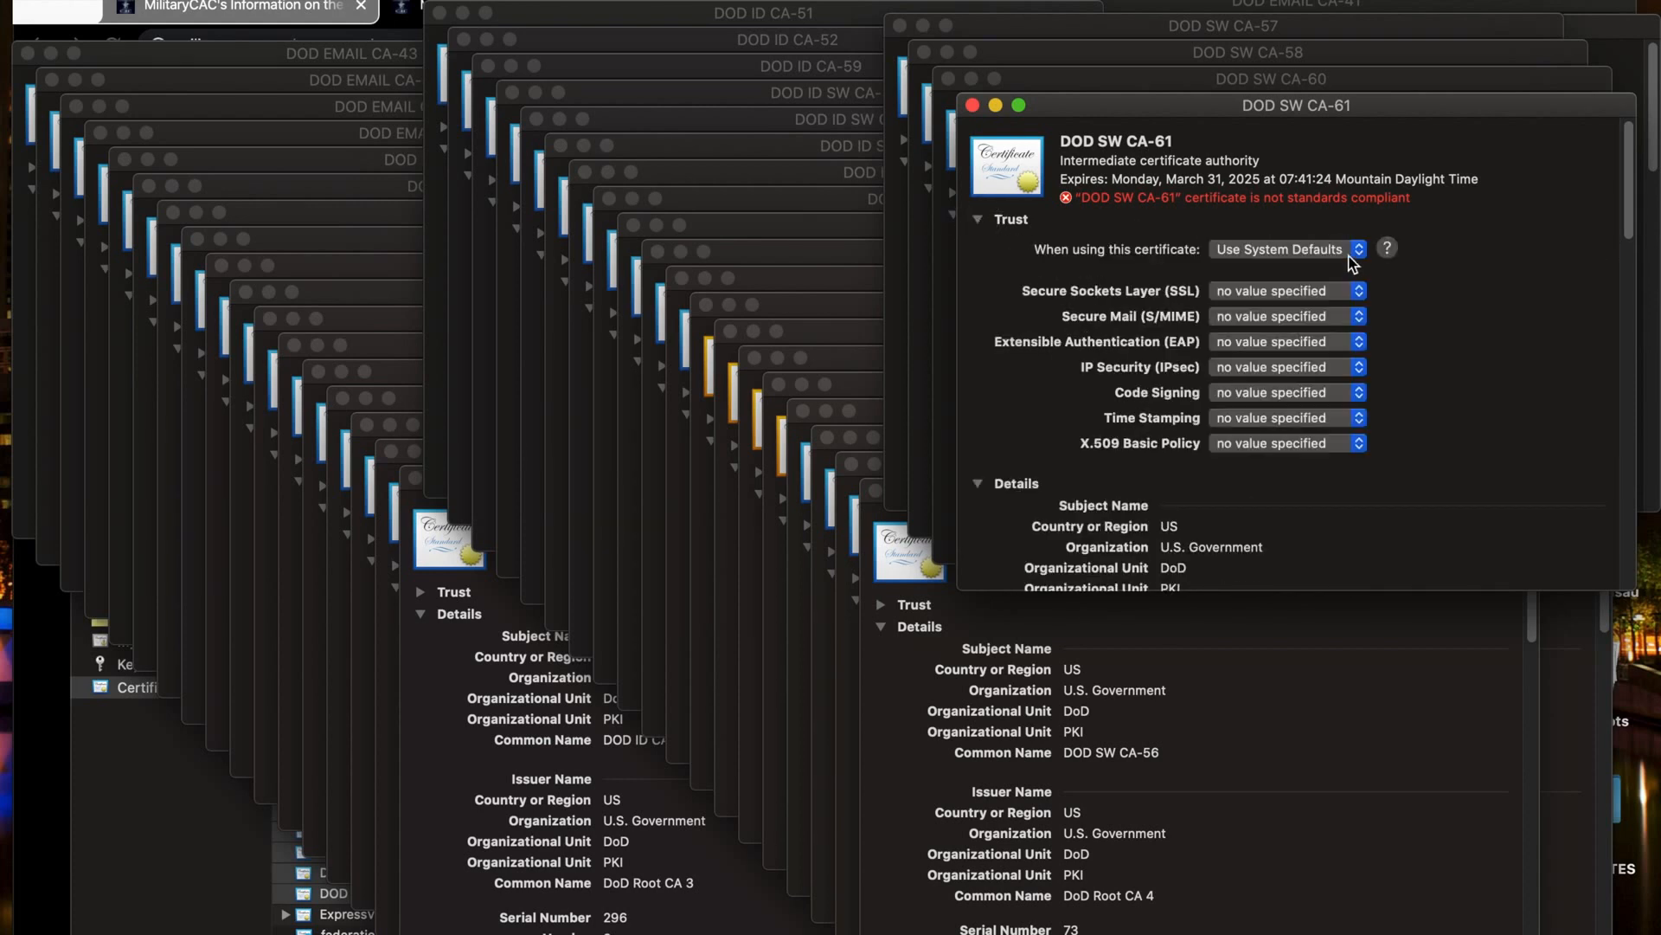
click(1352, 253)
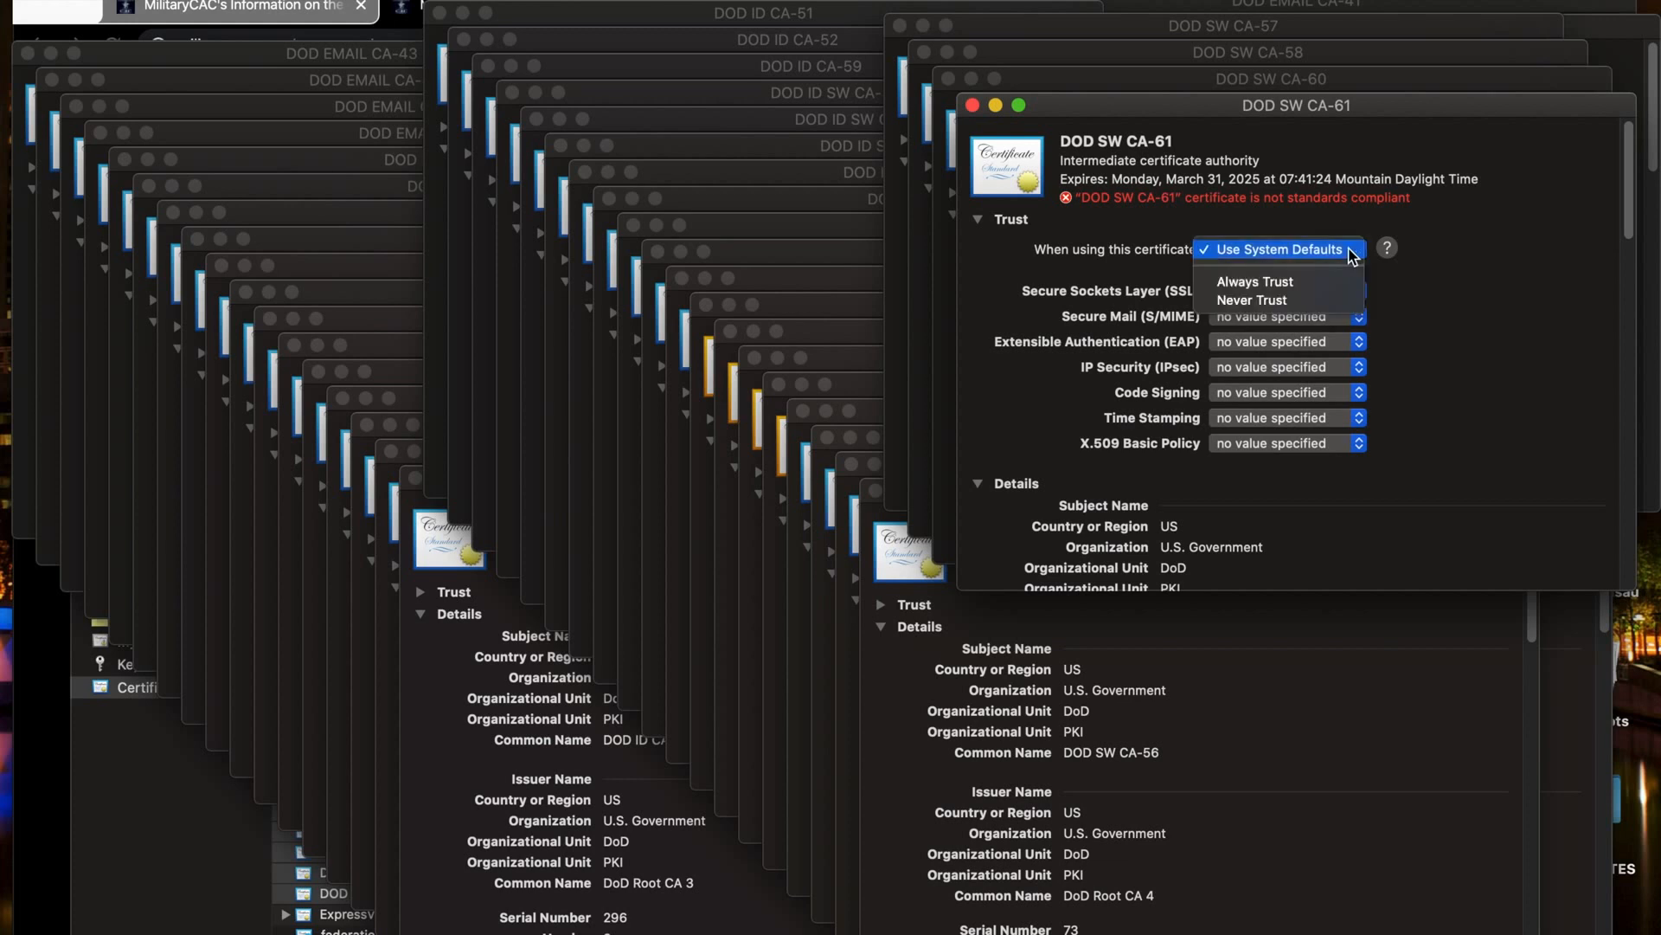
click(1280, 282)
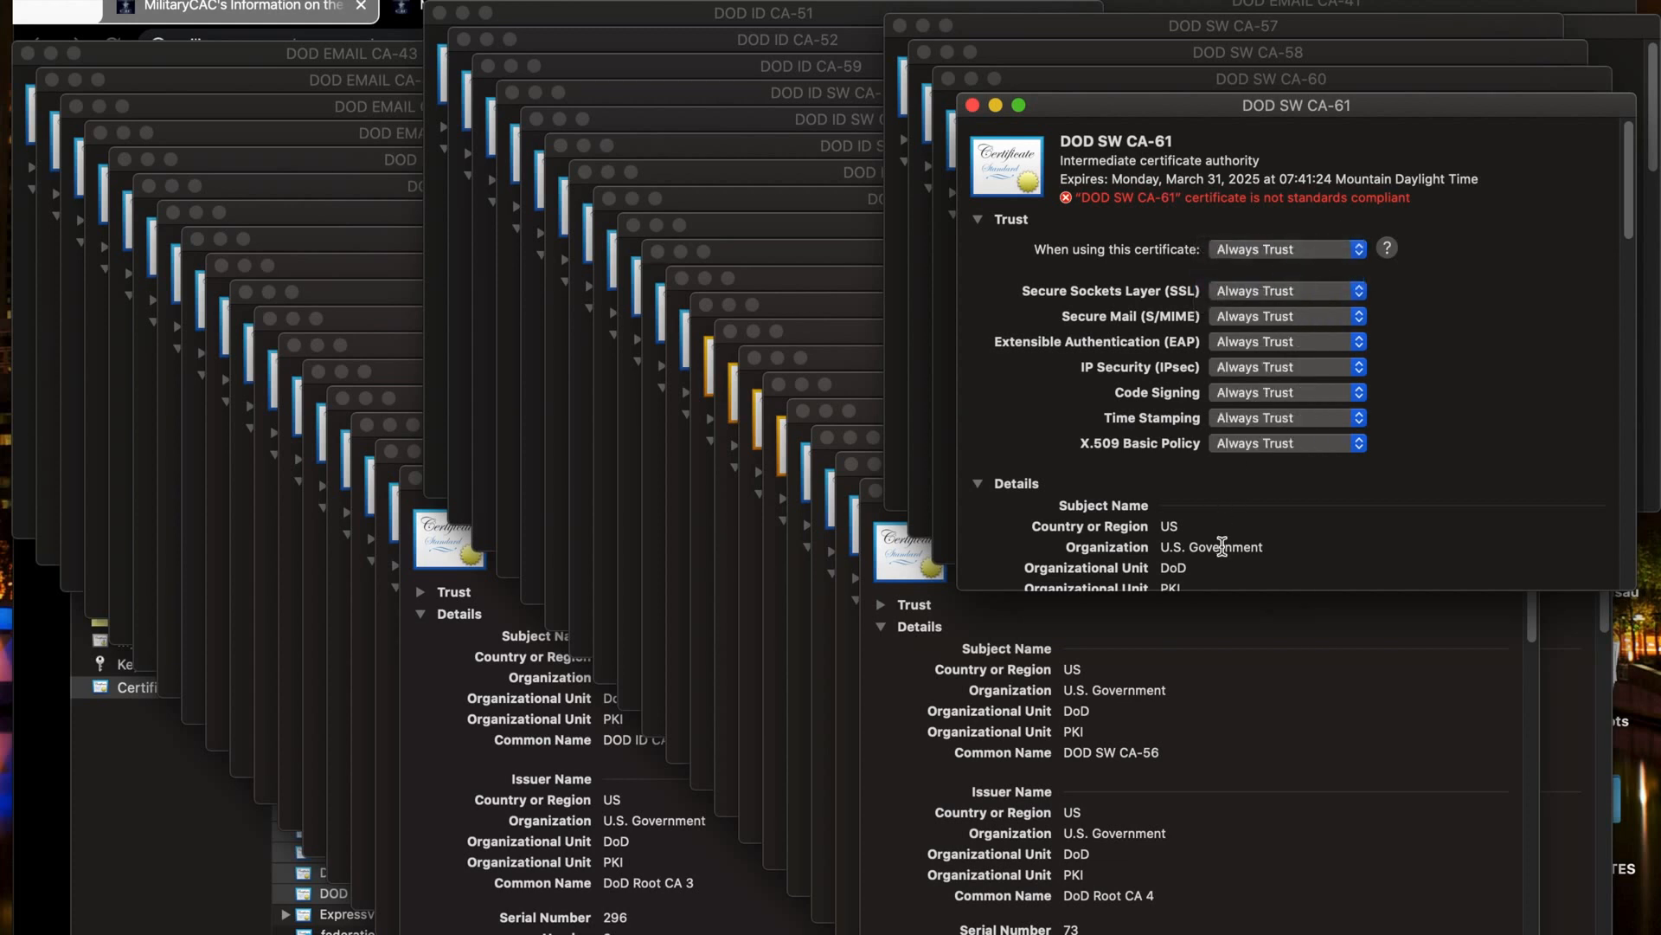
key(super+w)
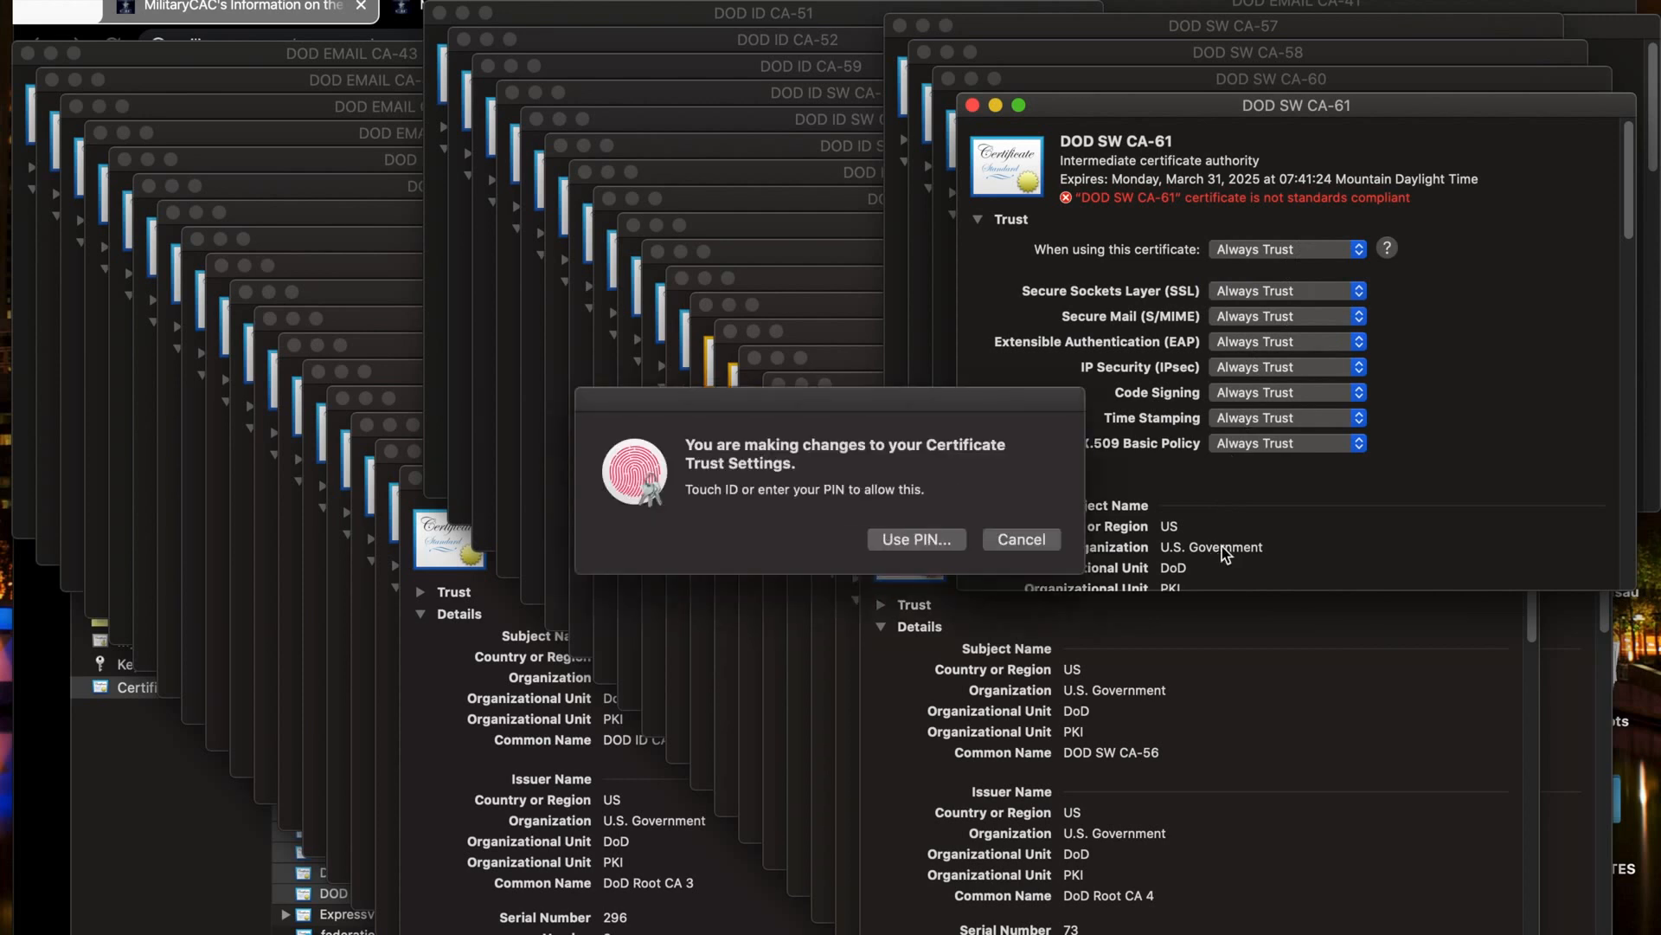
click(895, 536)
text(•••••)
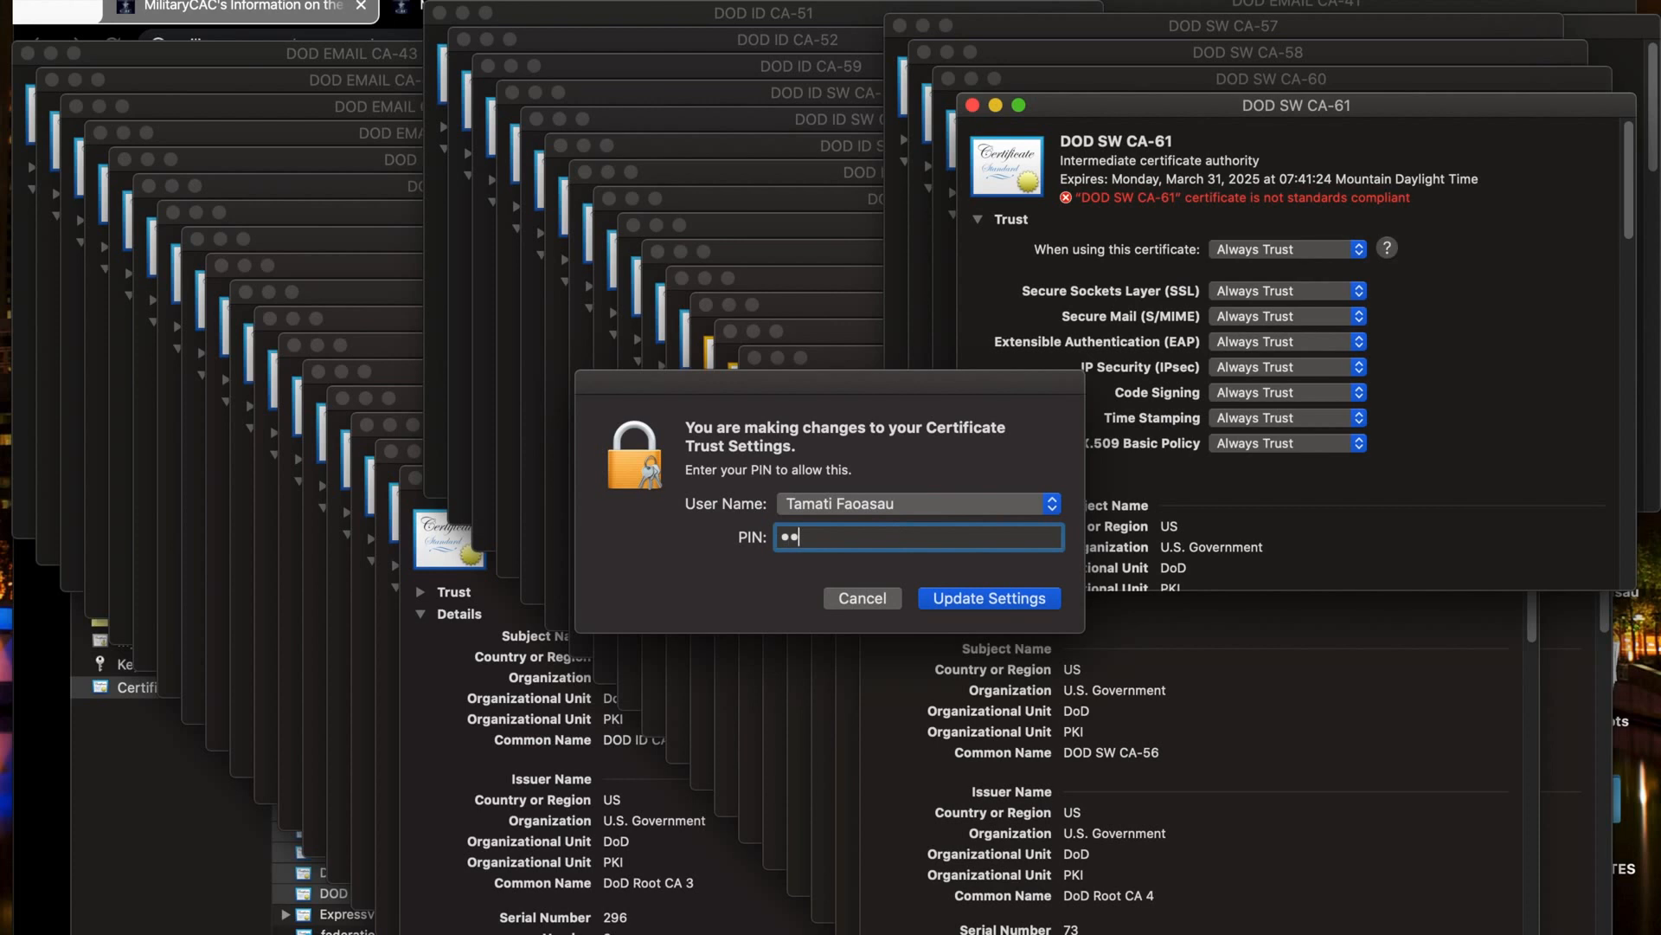
text(•)
key(Return)
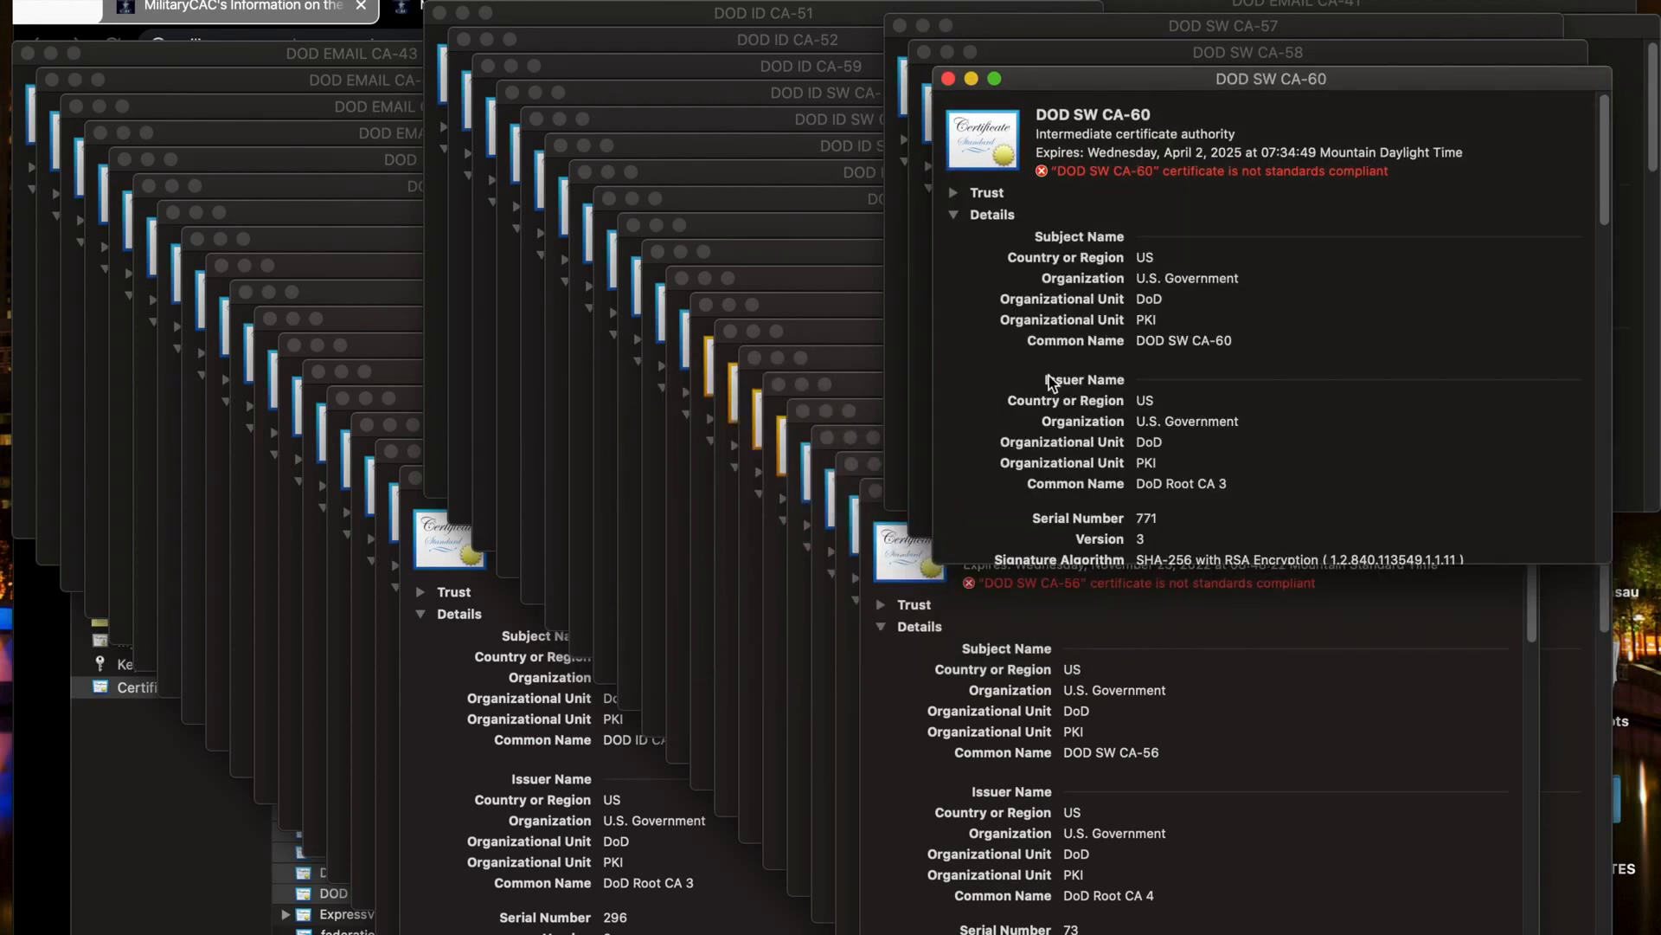
Set DOD SW CA-60 and the other opened certificates, including DoD Root CA 2, to Always Trust, authorising and closing each one.
click(954, 192)
click(1222, 232)
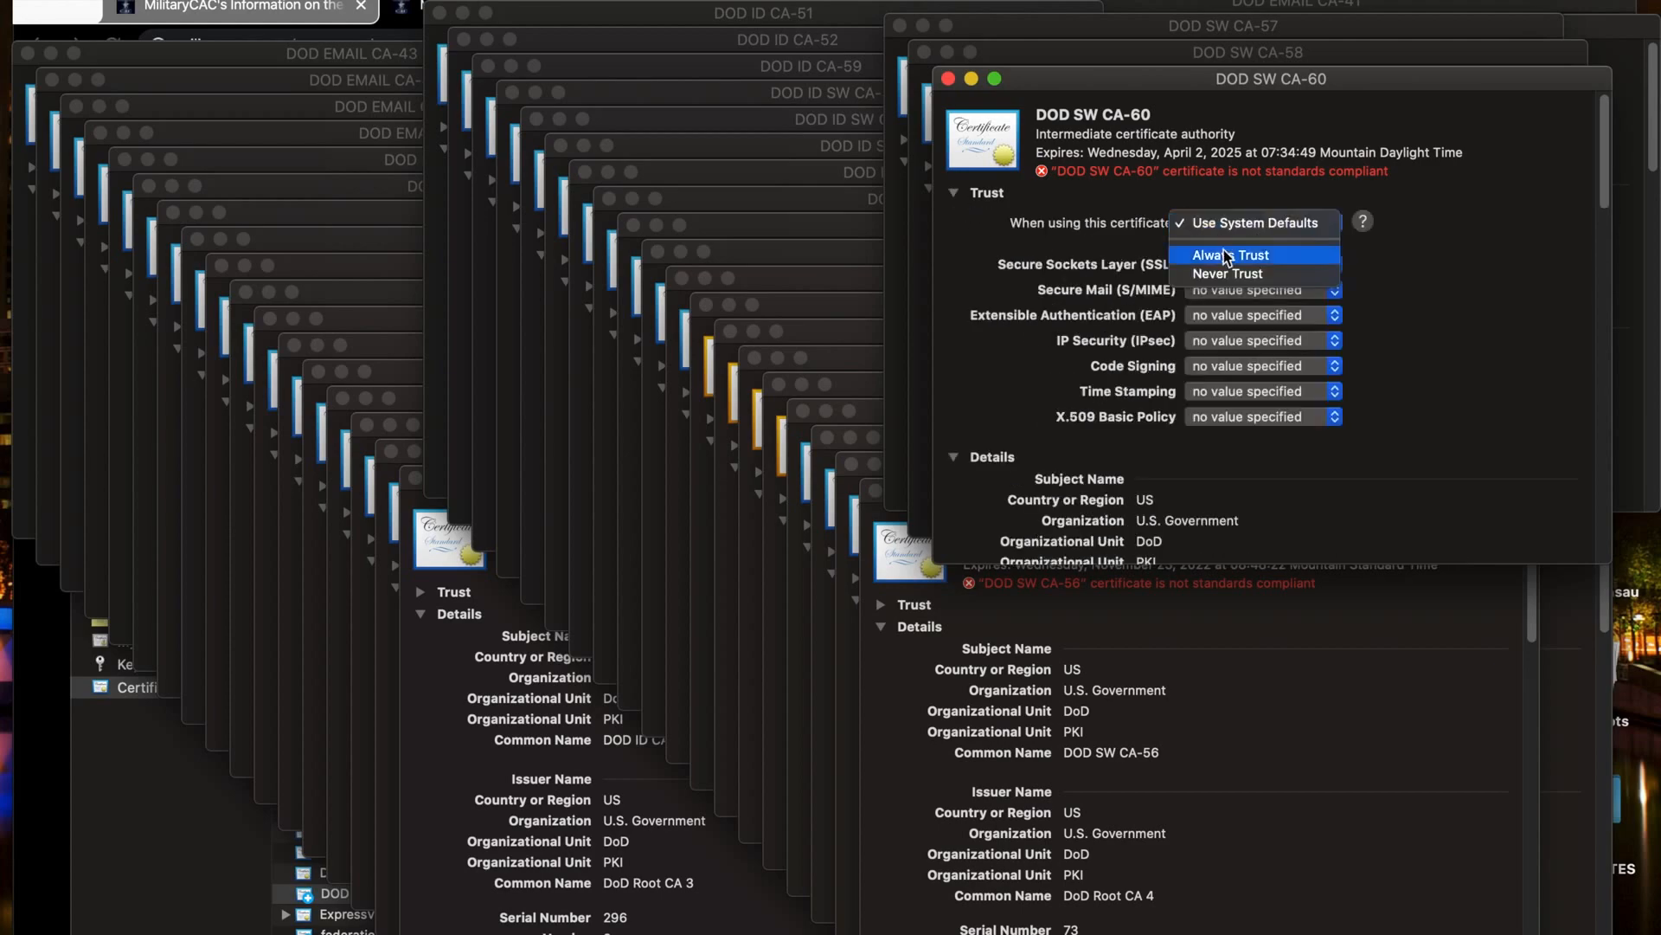
click(1086, 528)
click(1061, 560)
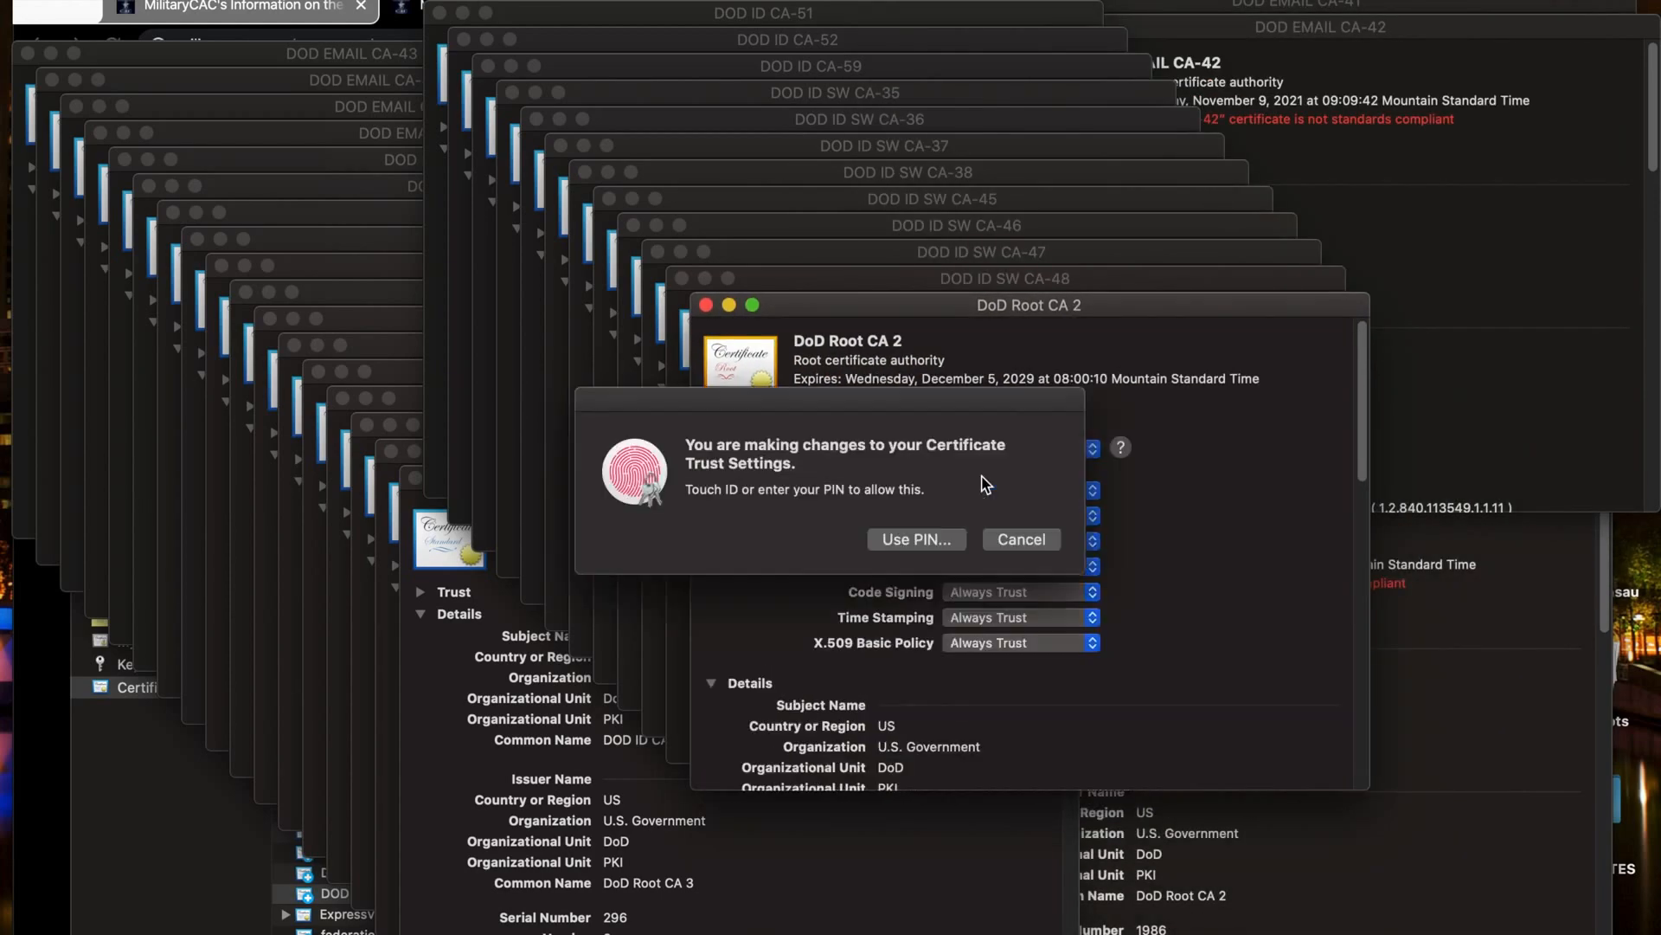
click(860, 285)
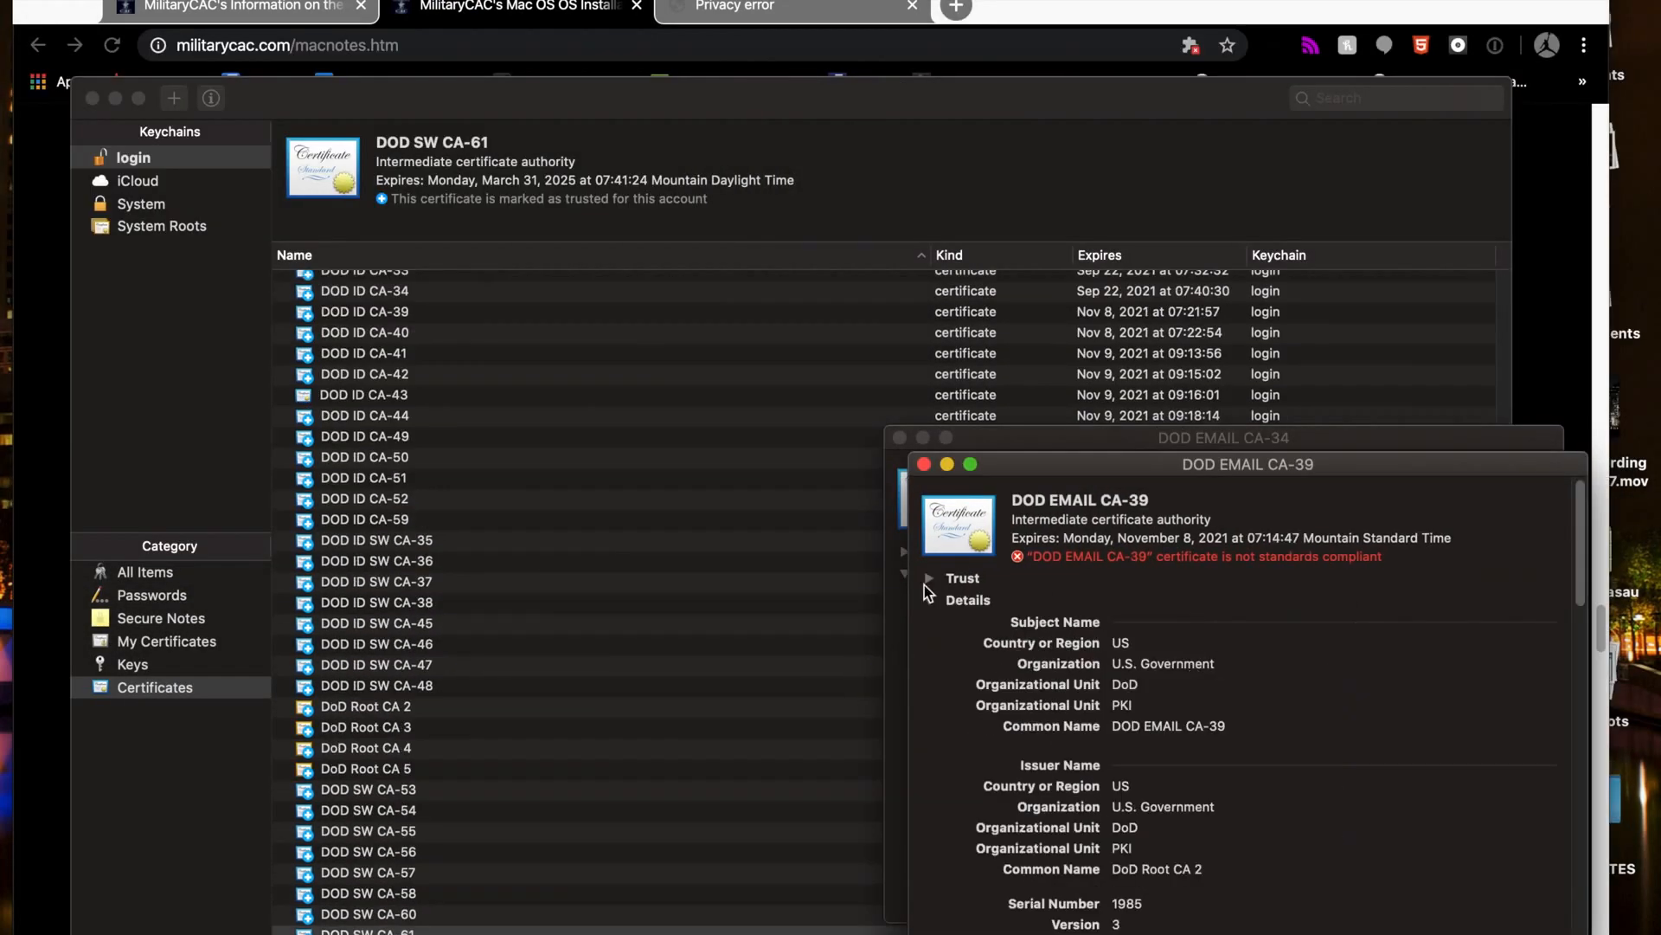
Finish the last two open certificates, DOD EMAIL CA-39 and DOD EMAIL CA-34, with Always Trust and close their windows.
click(924, 464)
click(905, 551)
click(1165, 582)
click(1172, 621)
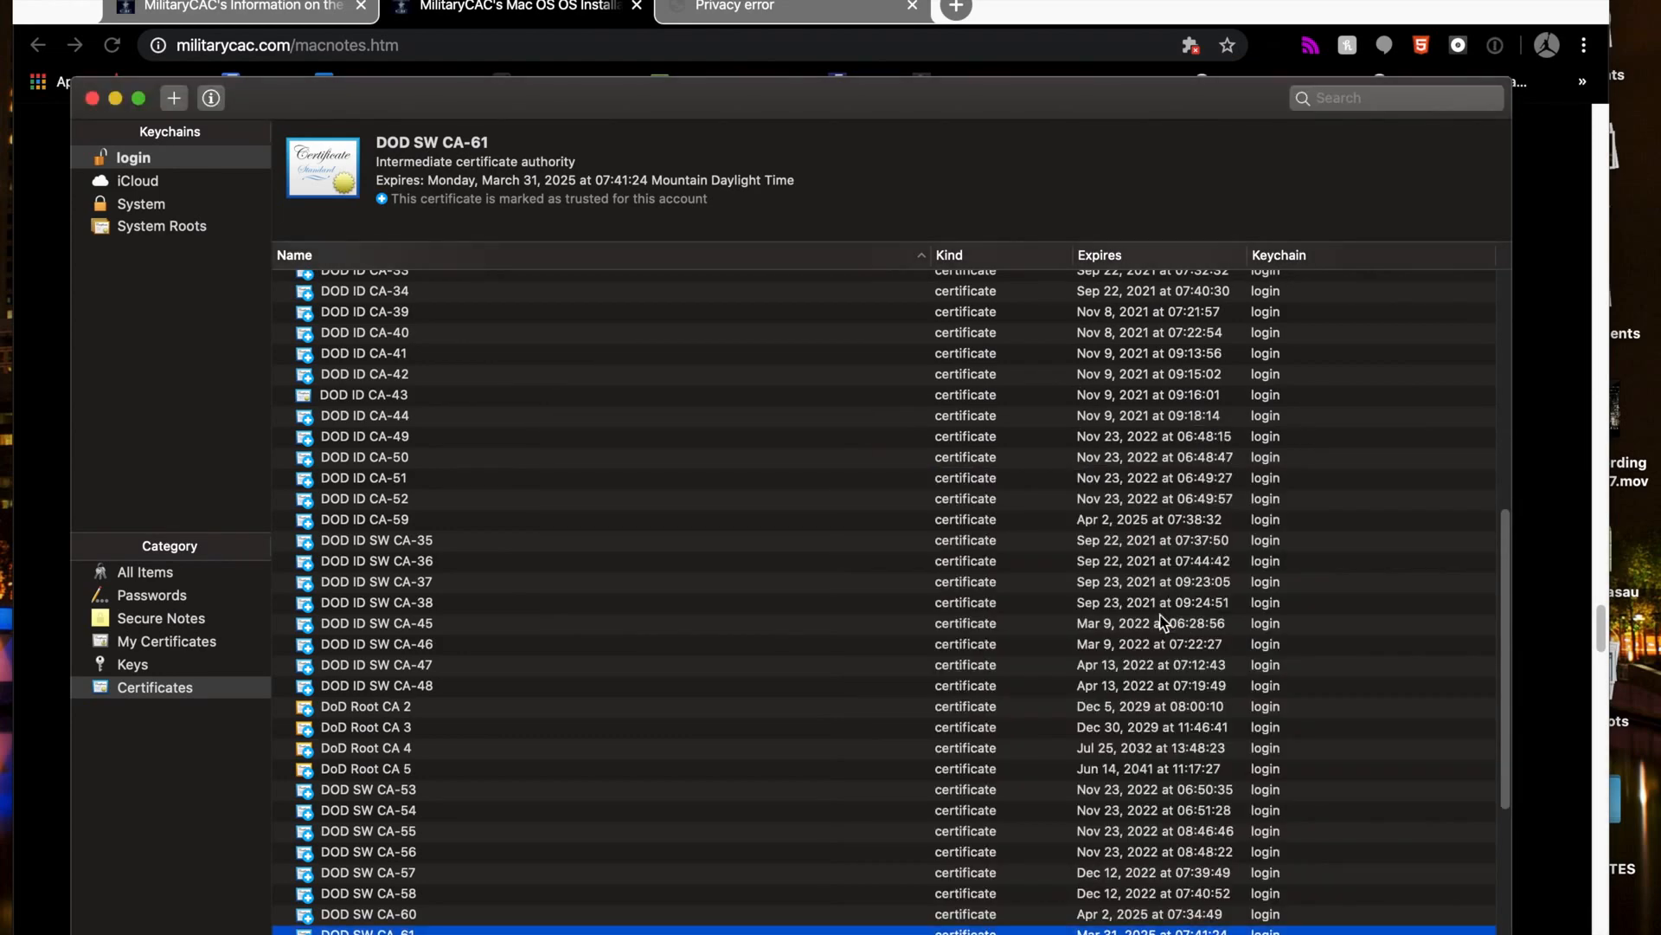
Check the trust status of each certificate in the list from DOD EMAIL CA-33 down to DOD ID CA-44.
scroll(792, 654, up, 10)
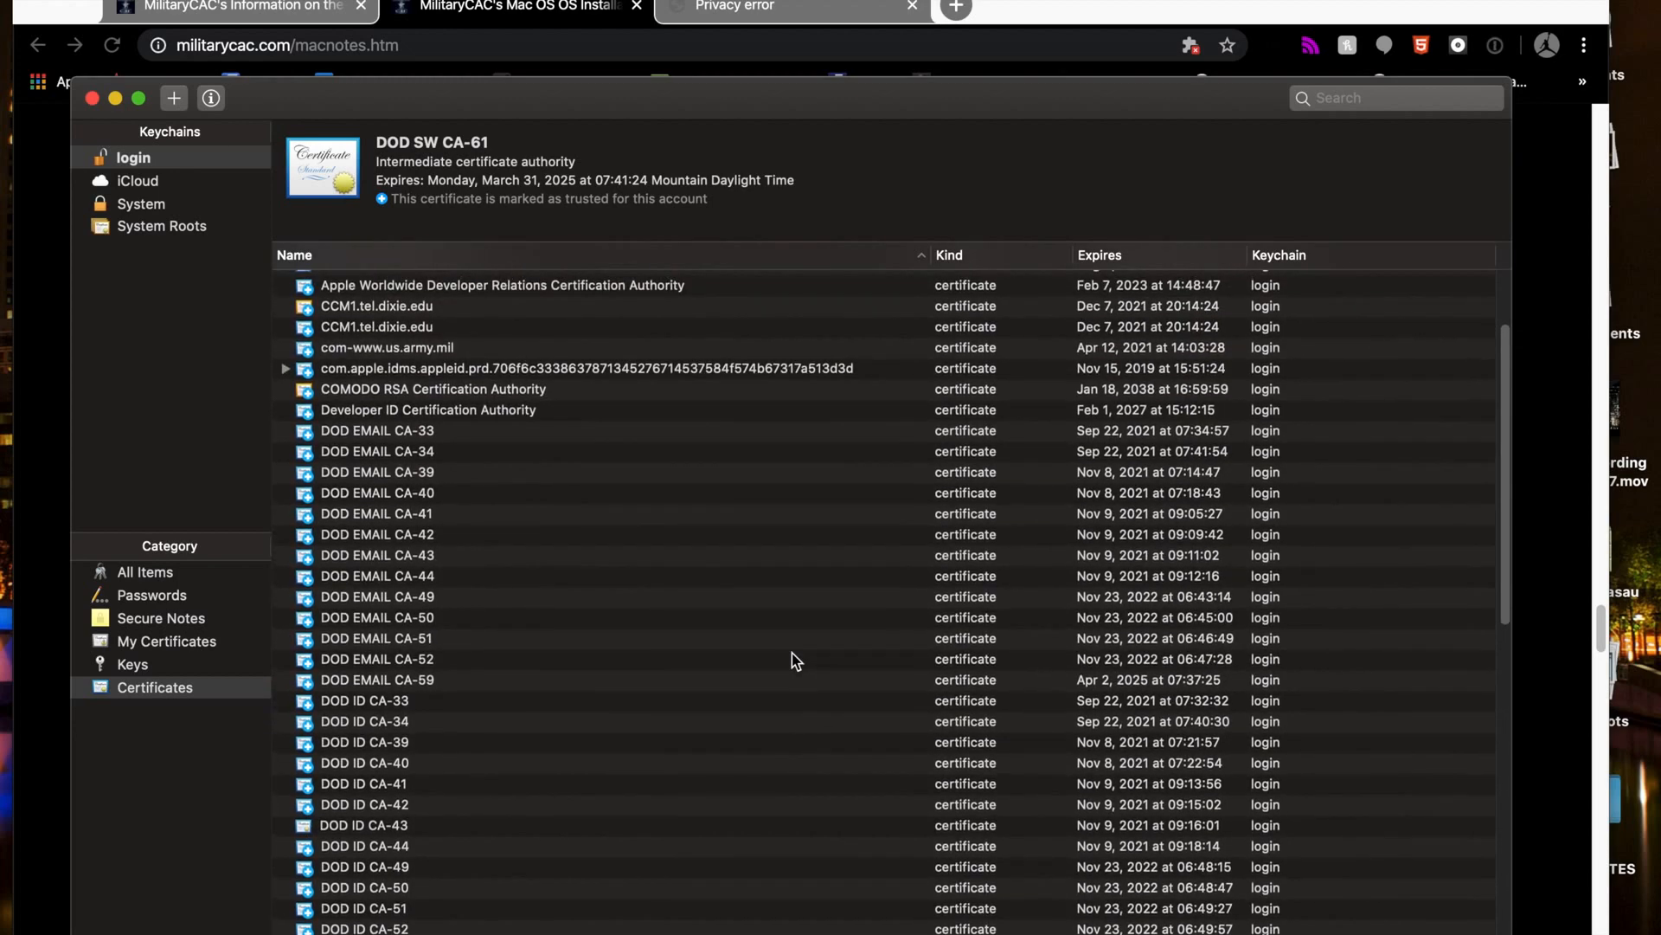
click(358, 433)
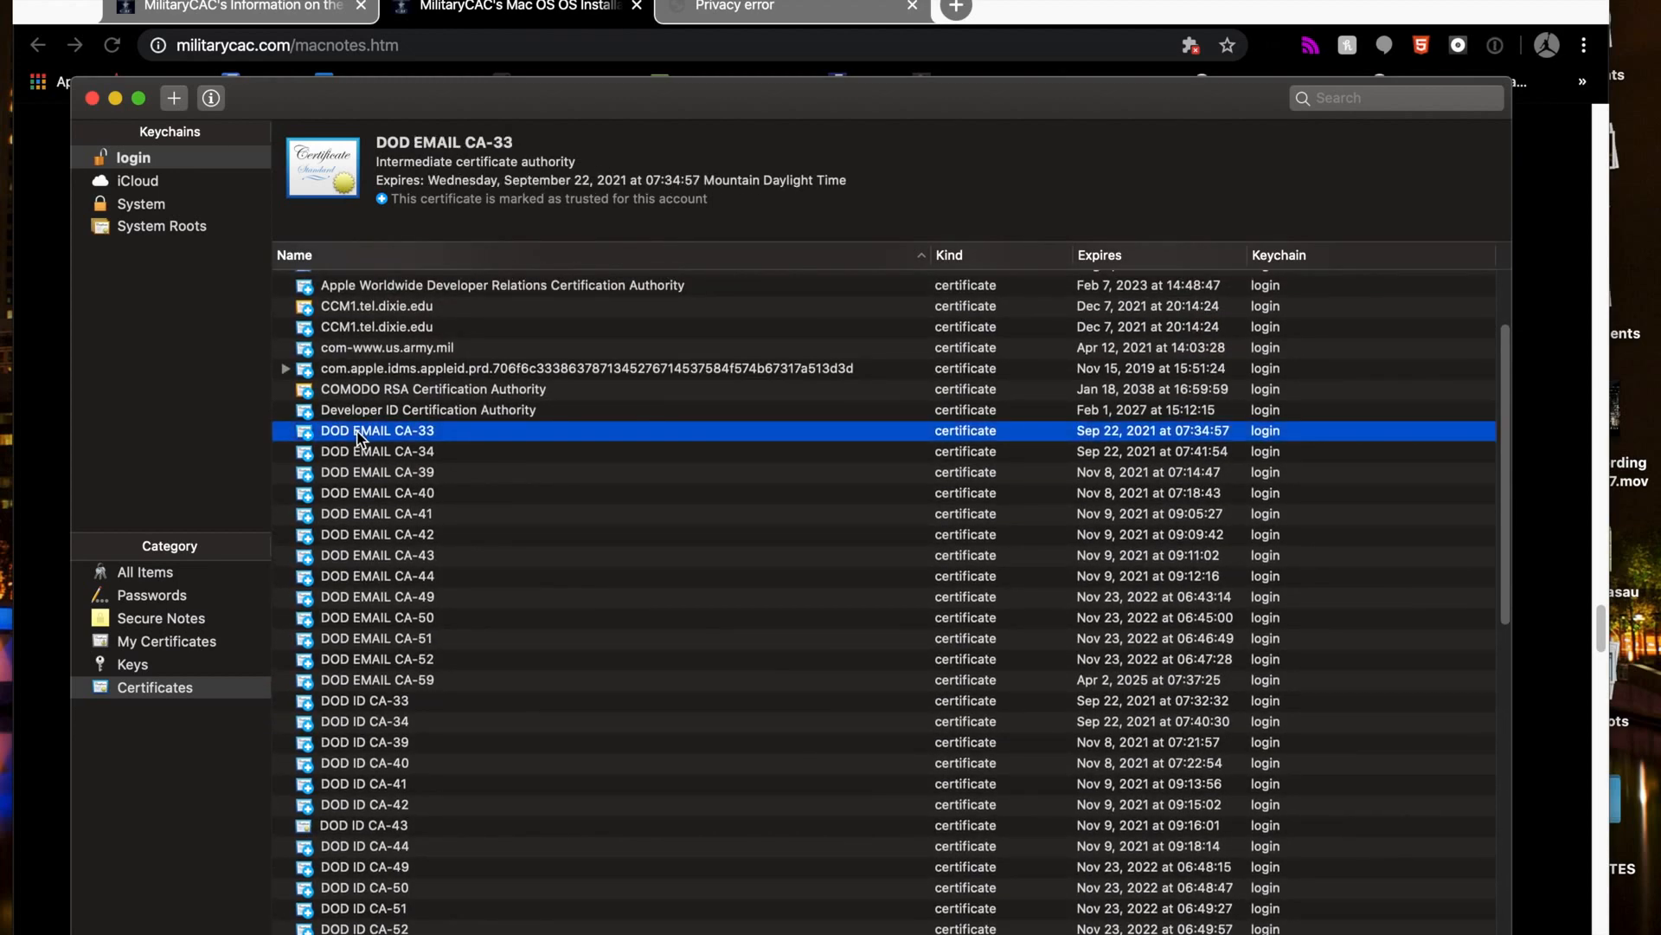
key(Down)
key(Down)
key(Down)
key(Down)
key(Down)
key(Down)
key(Down)
key(Down)
key(Down)
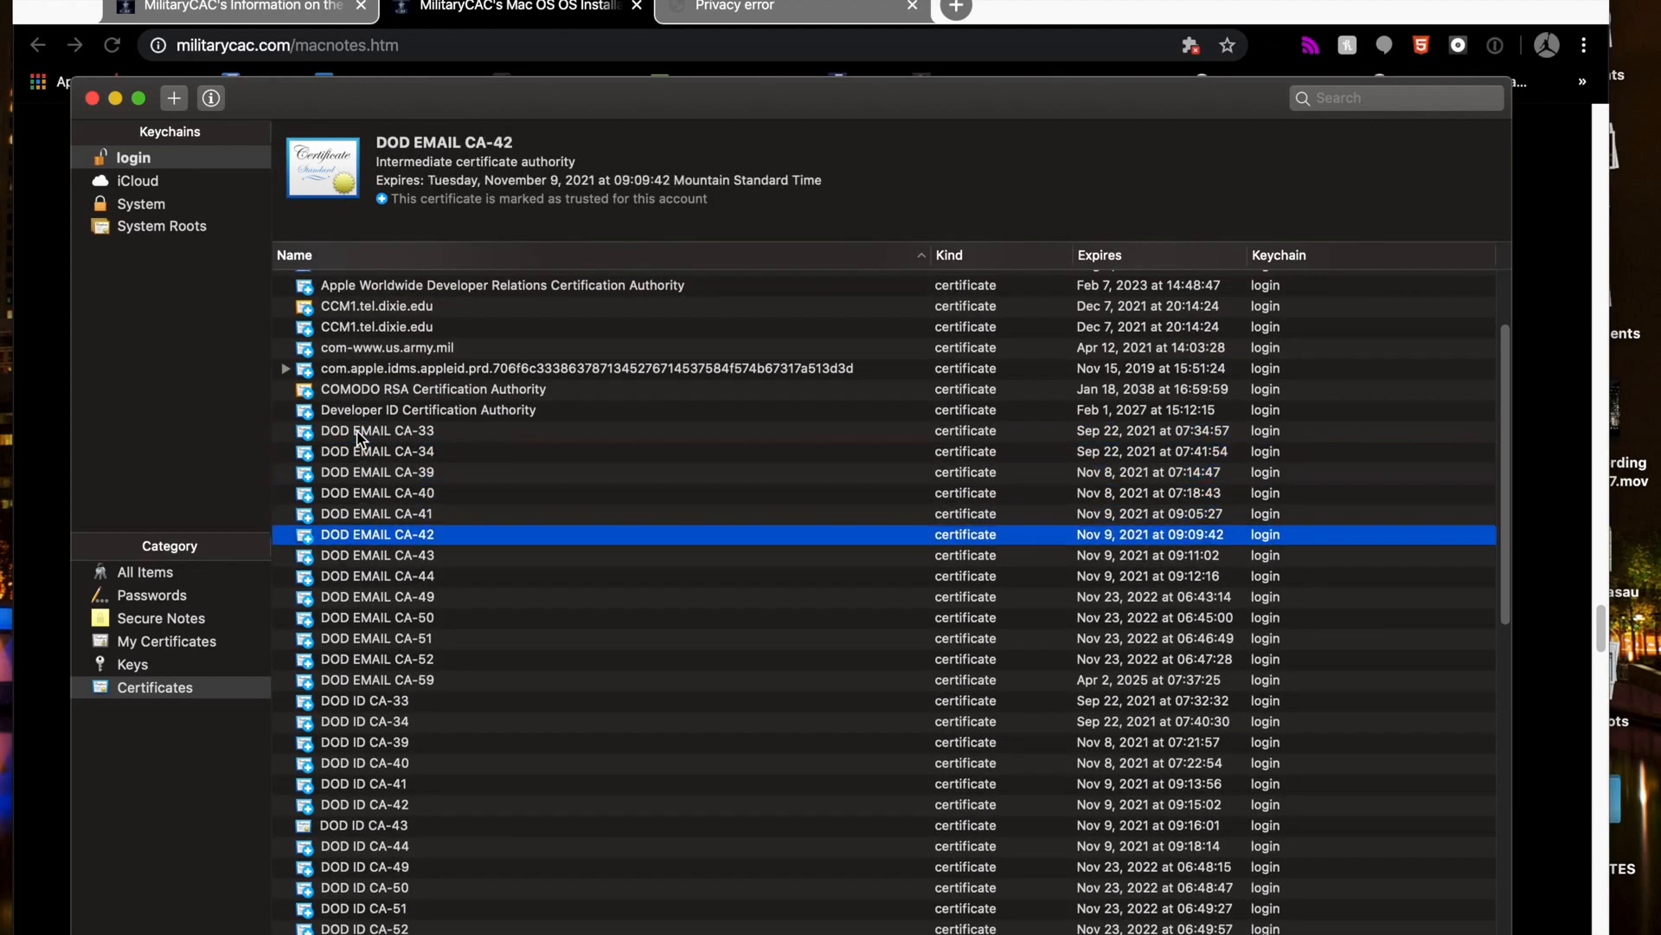
key(Down)
key(Down)
key(Down)
key(Down)
key(Down)
key(Down)
key(Down)
key(Down)
key(Down)
key(Down)
key(Down)
key(Down)
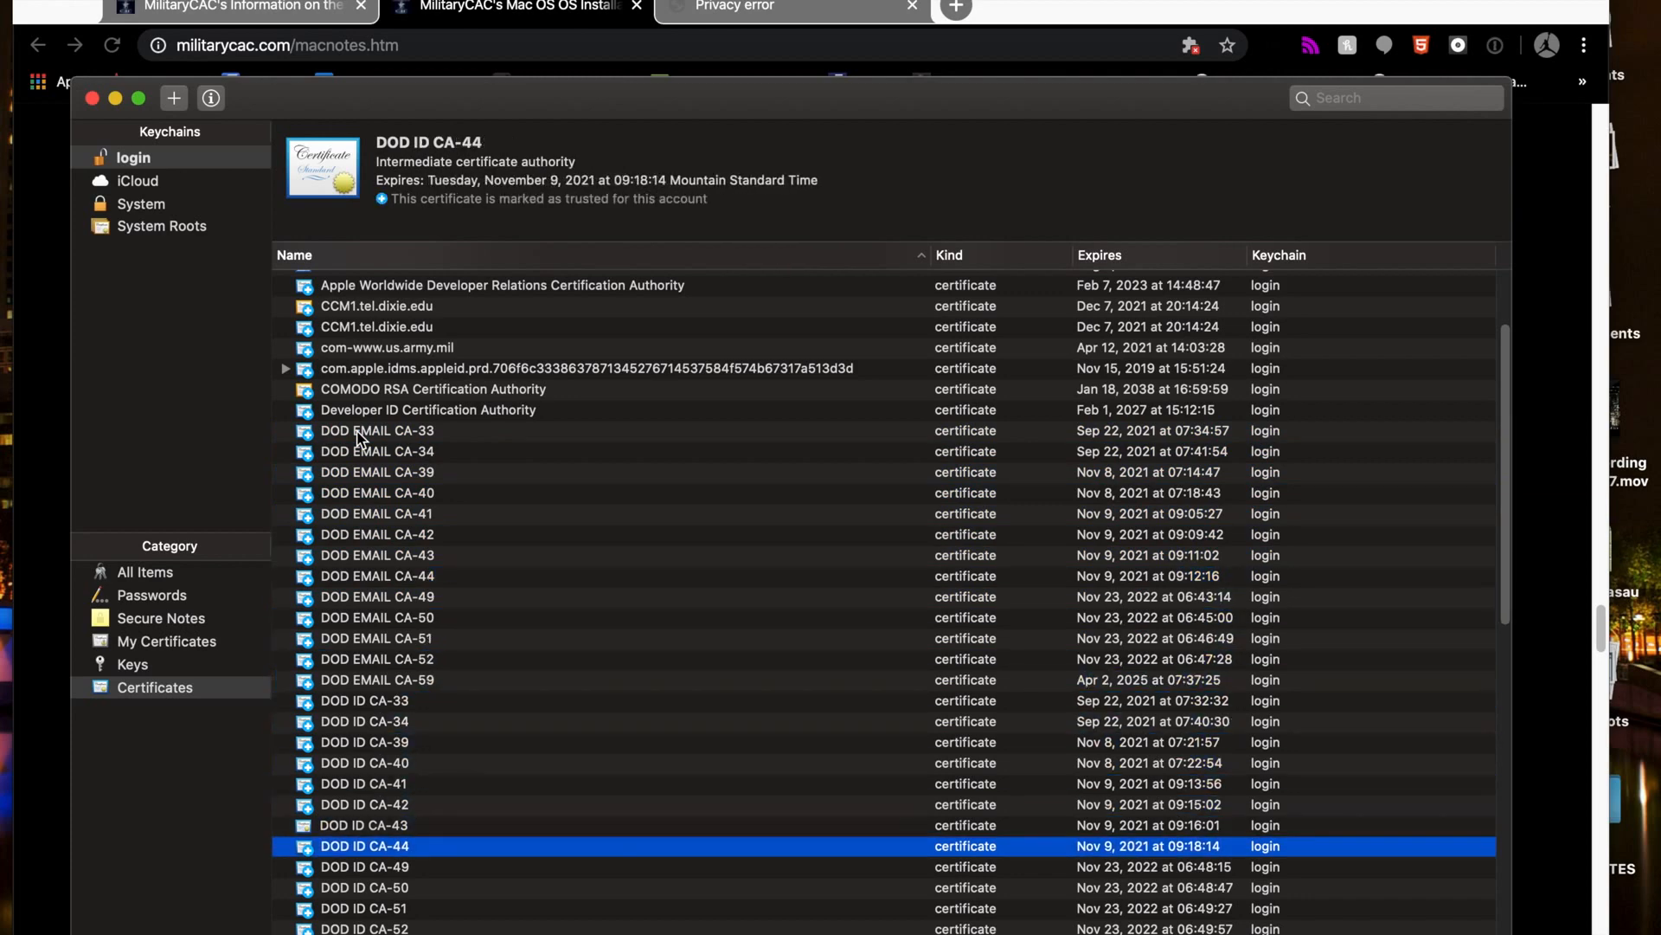
Open the DOD ID CA-43 certificate's details and set its trust to Always Trust.
key(Up)
key(Up)
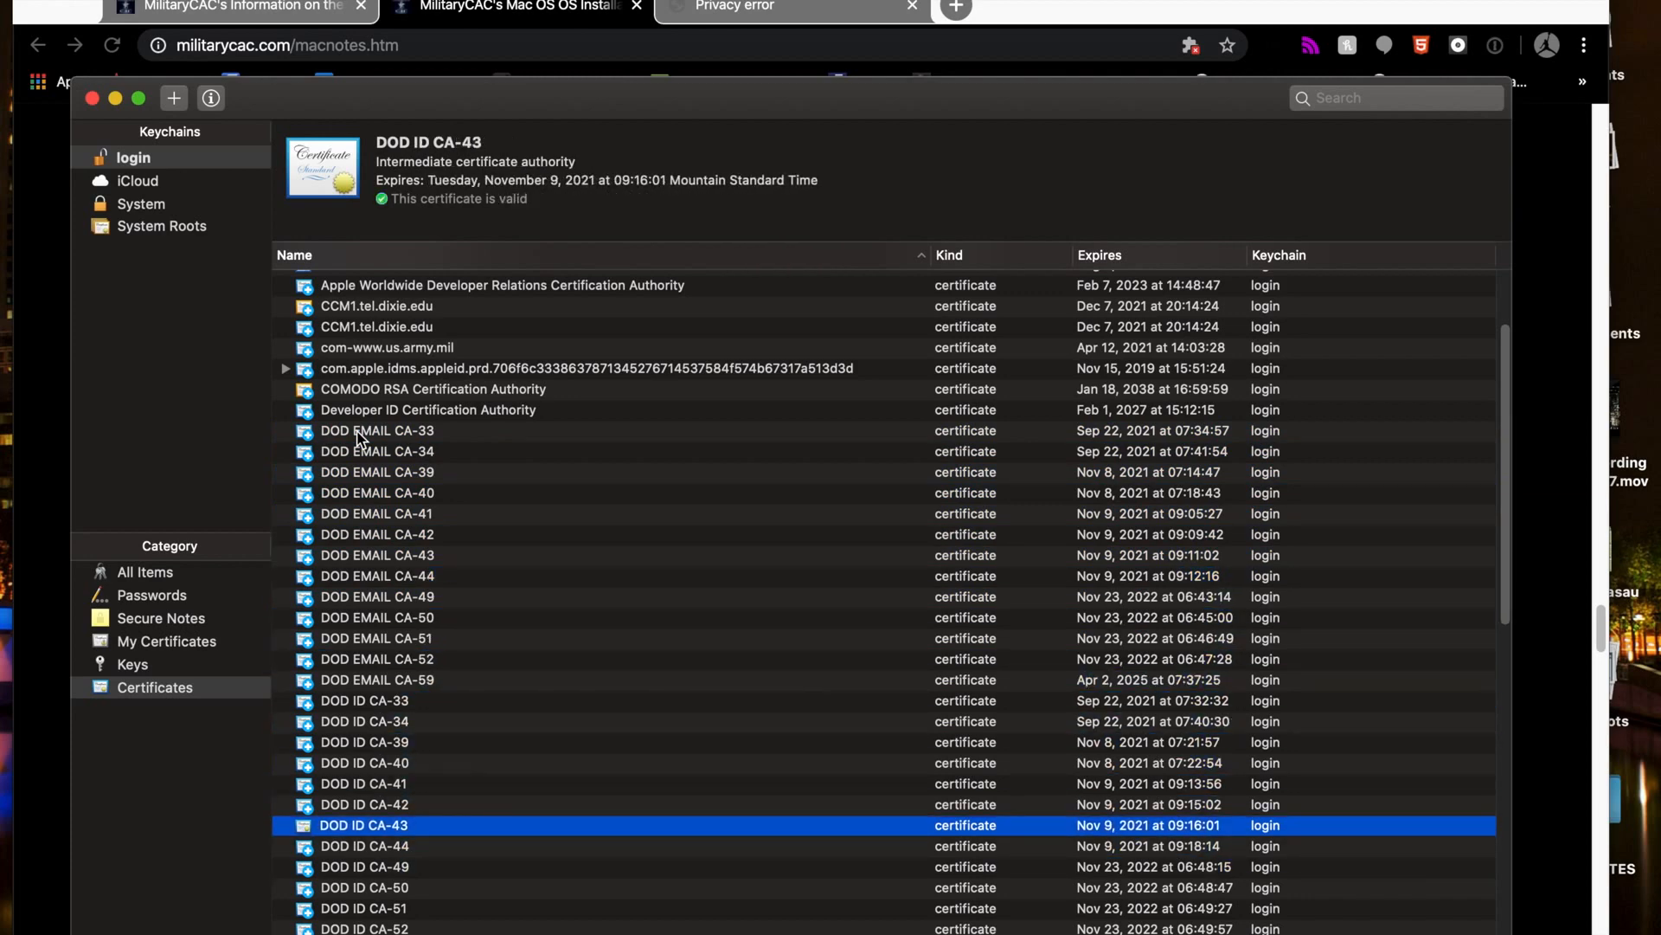
key(super+i)
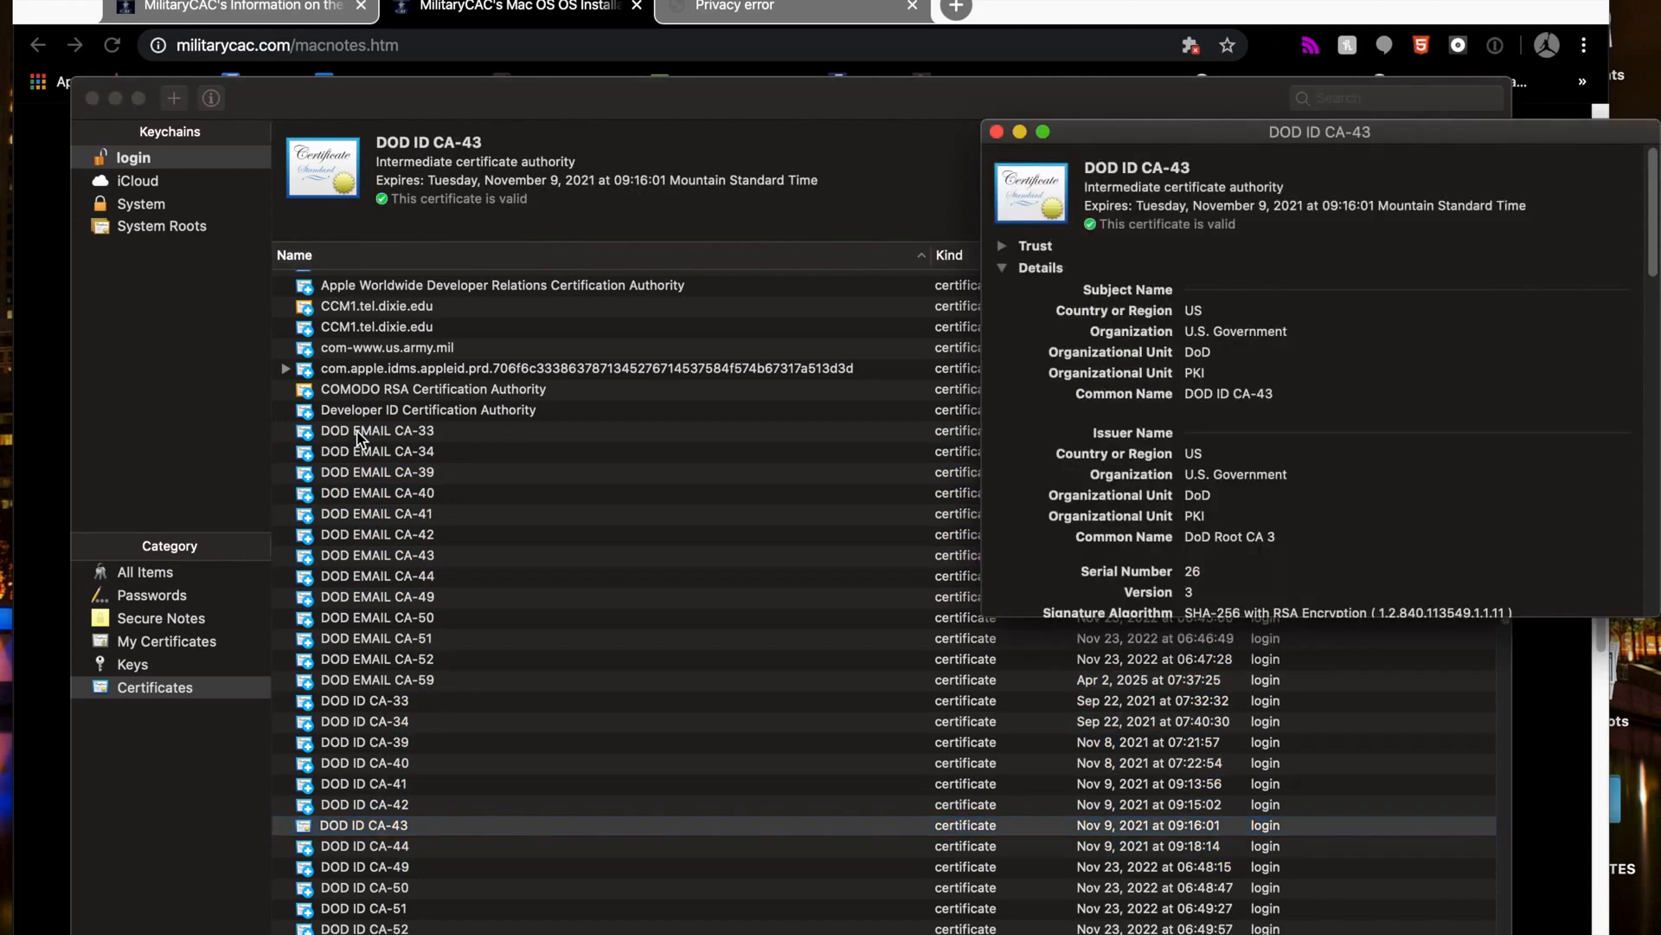
click(1001, 246)
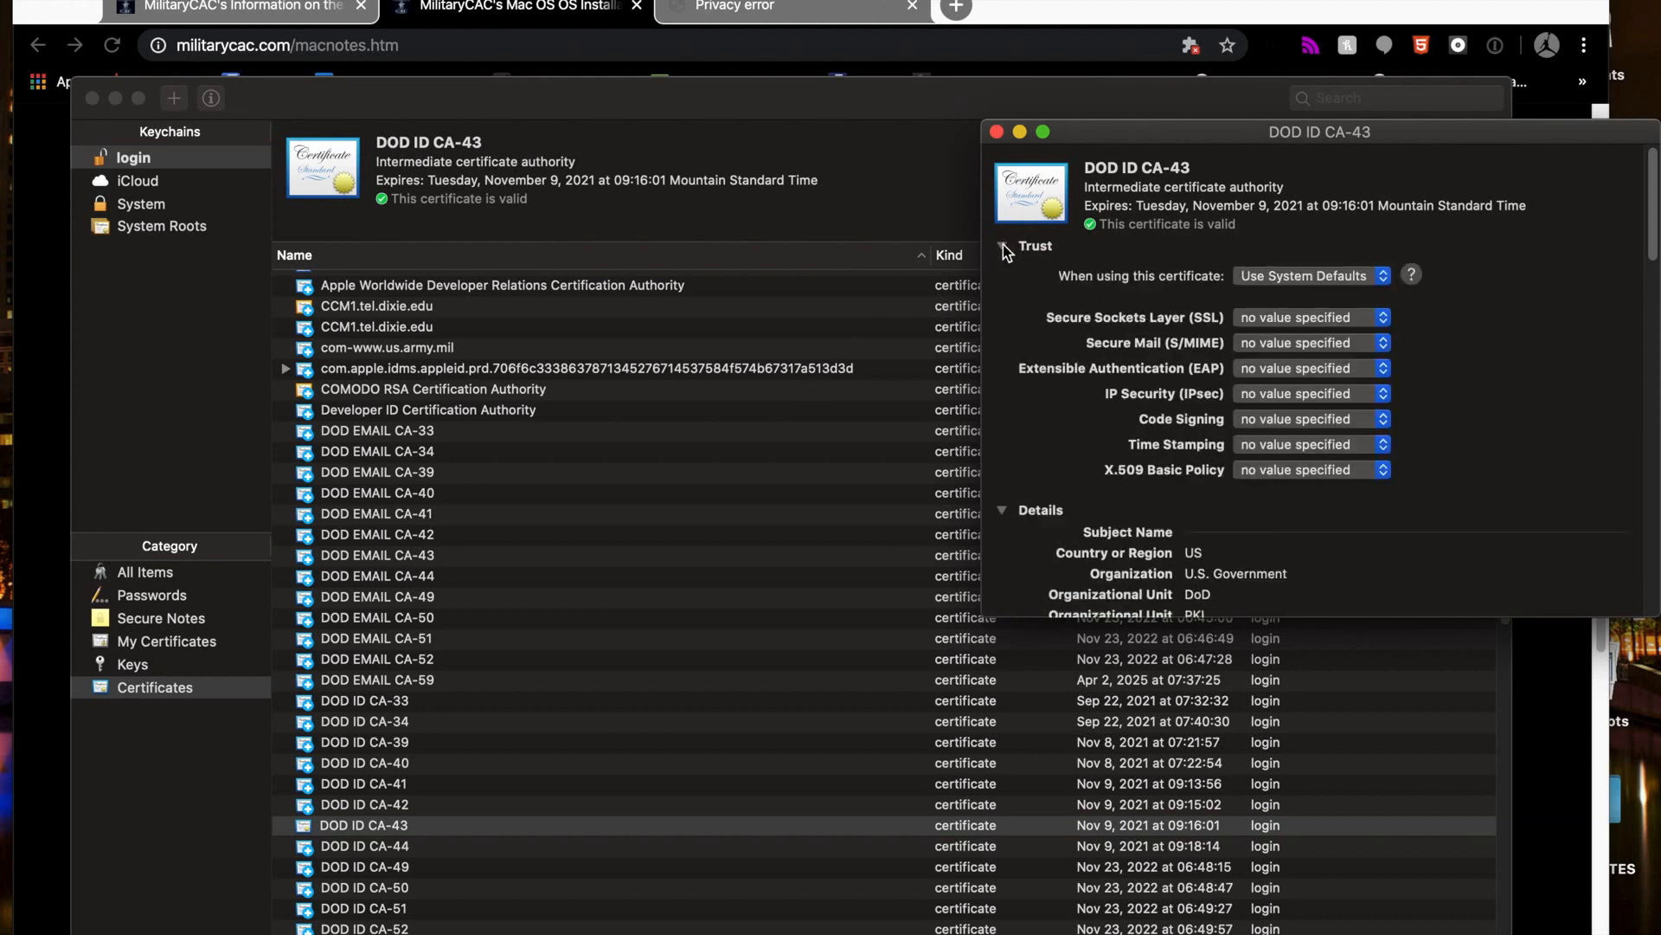
click(1274, 277)
click(1273, 307)
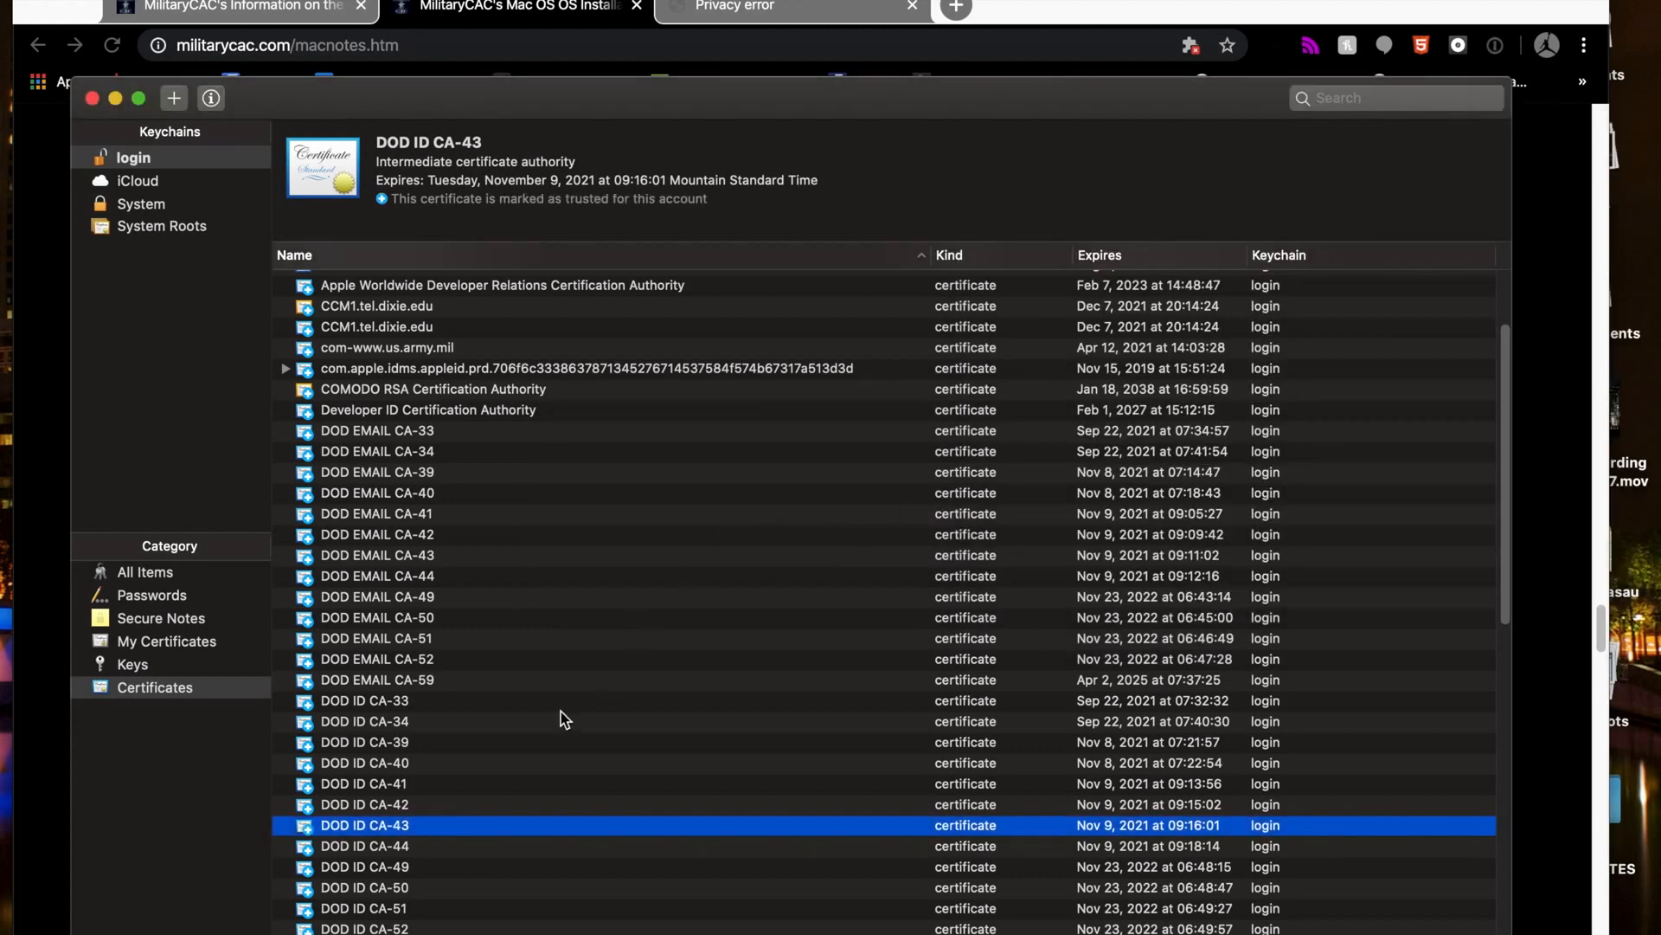
Check the trust marks of the remaining DoD certificates down the login keychain list, and close the keychain window.
scroll(484, 778, down, 5)
scroll(489, 780, down, 7)
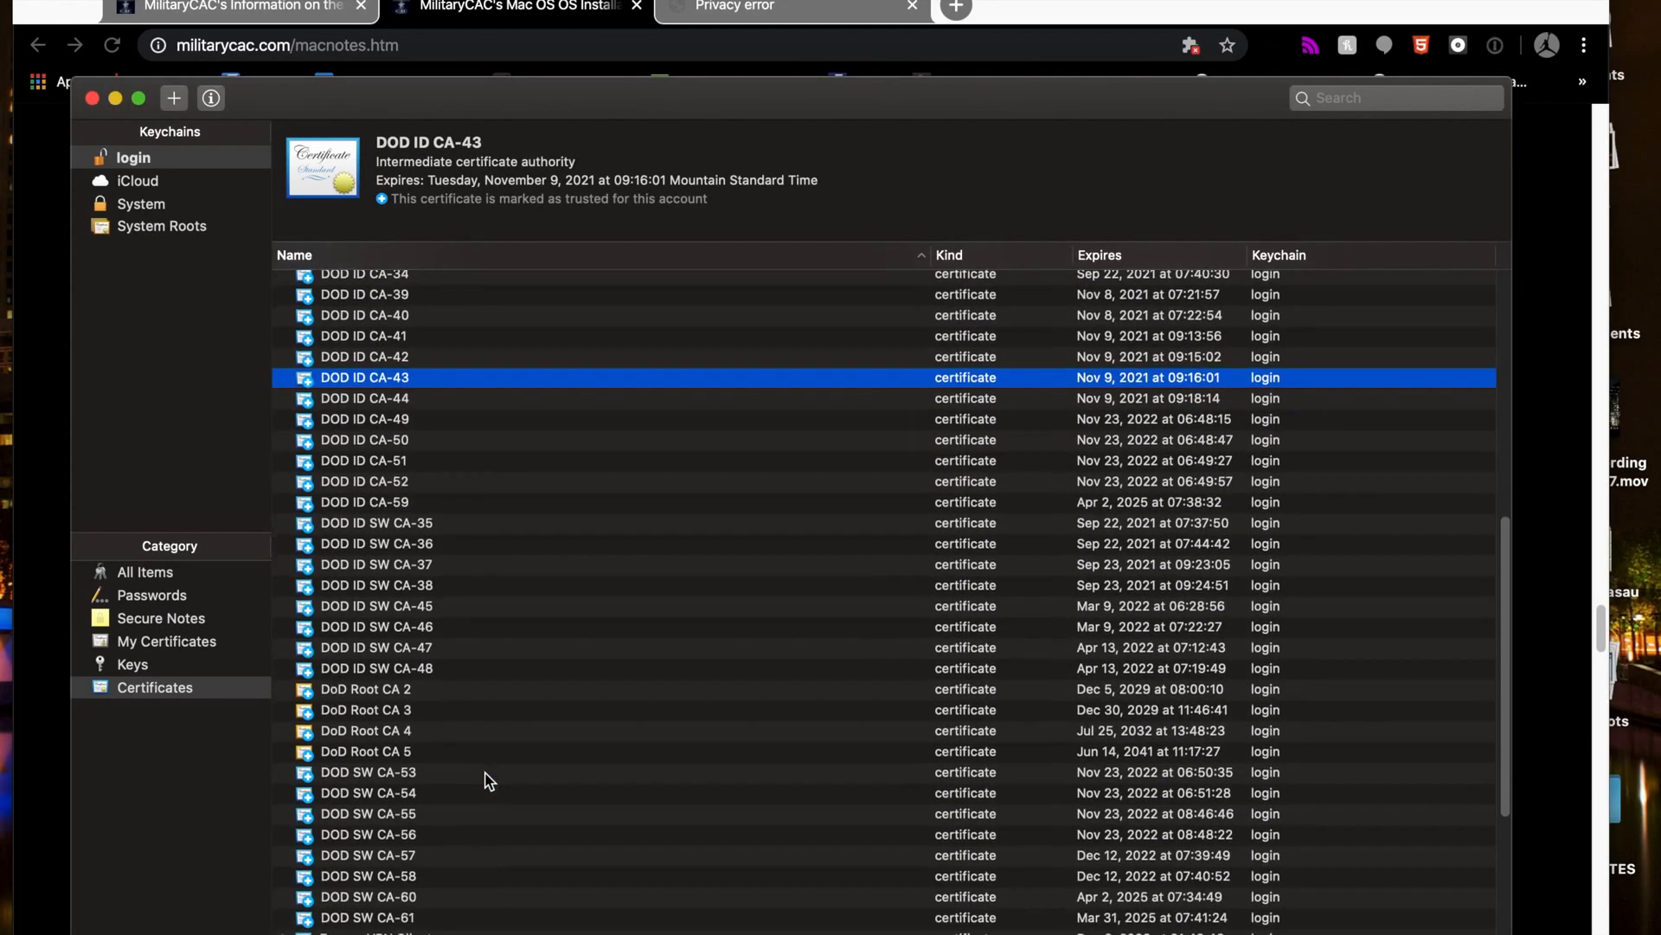
scroll(489, 781, down, 3)
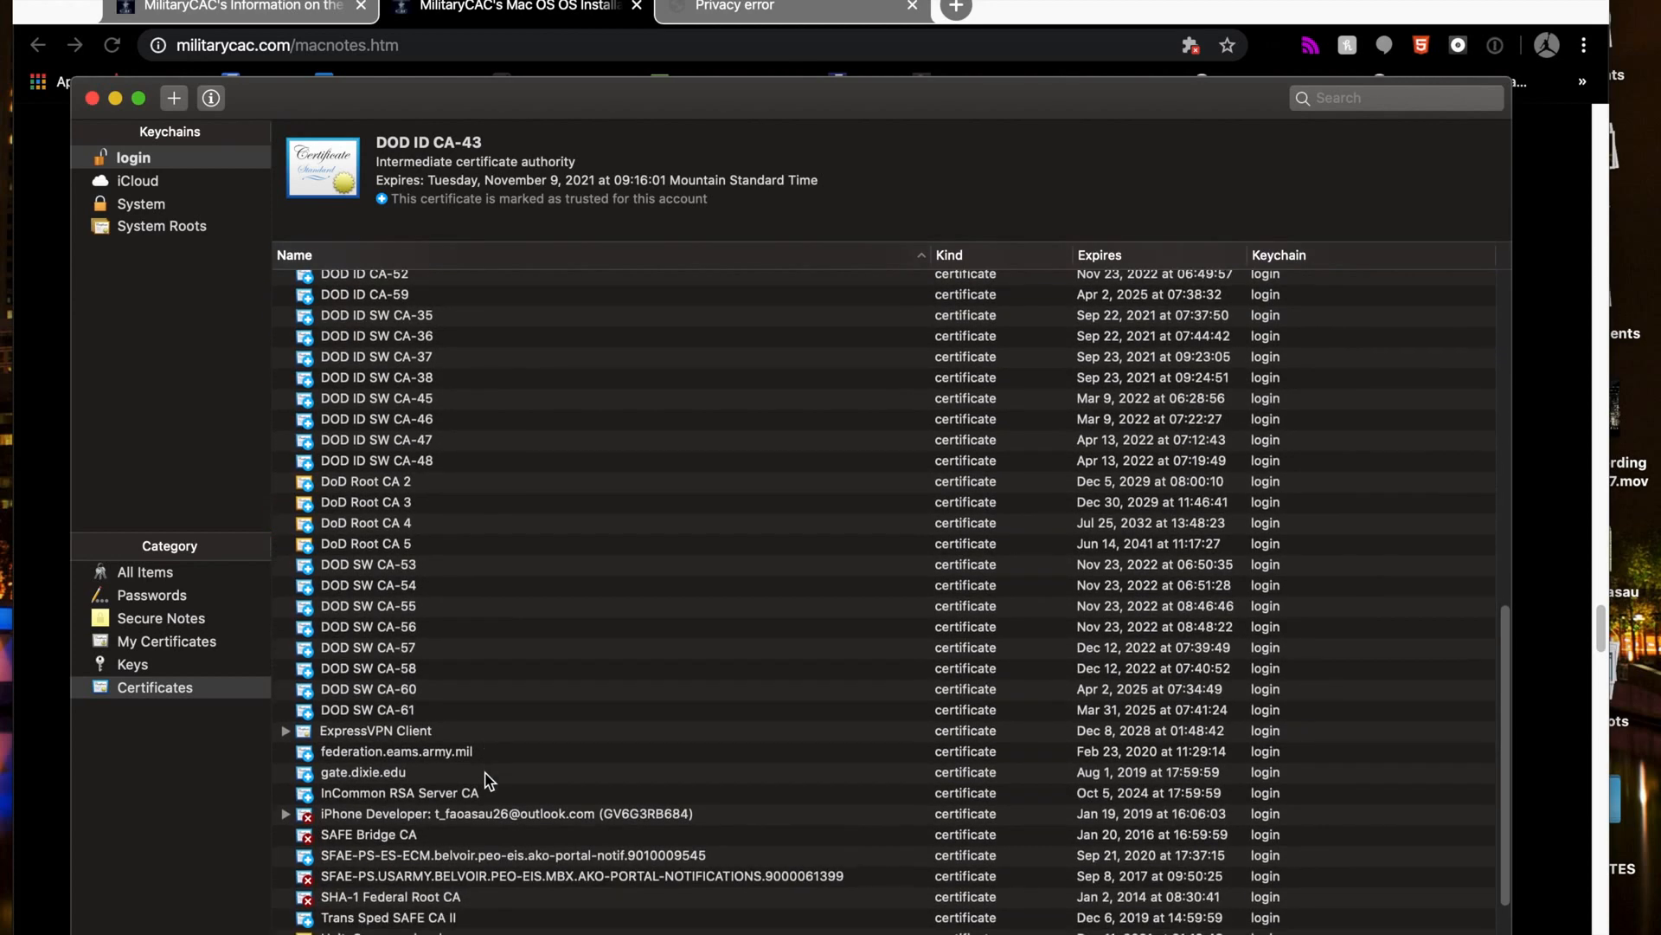
scroll(488, 780, up, 5)
scroll(489, 780, up, 3)
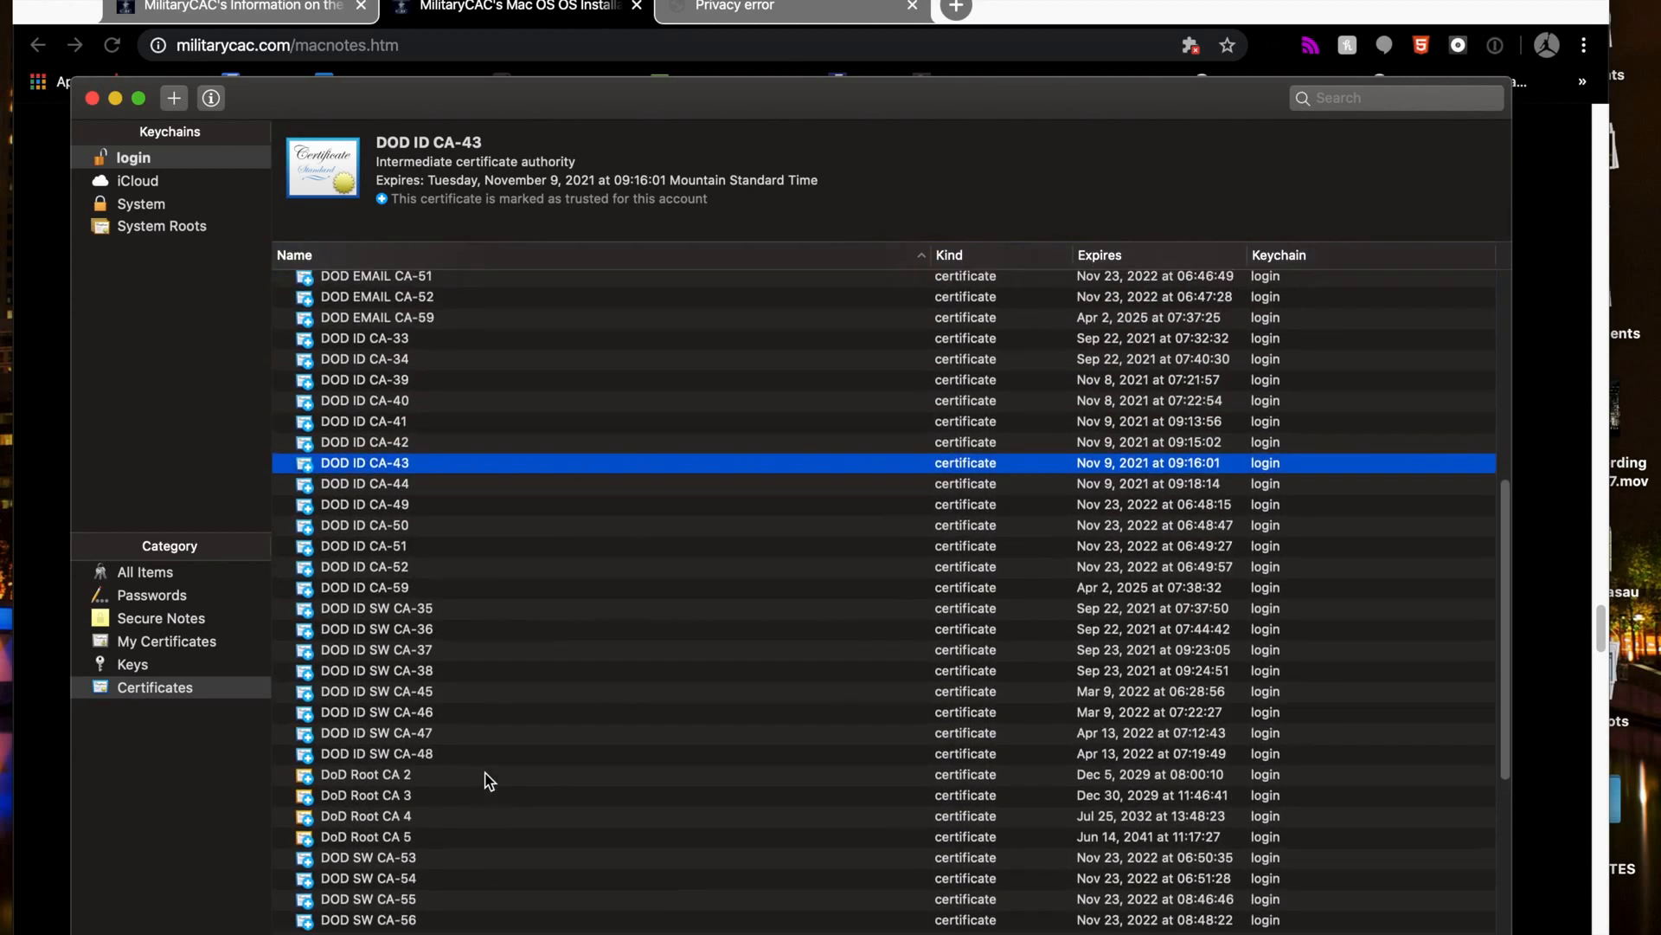
click(92, 98)
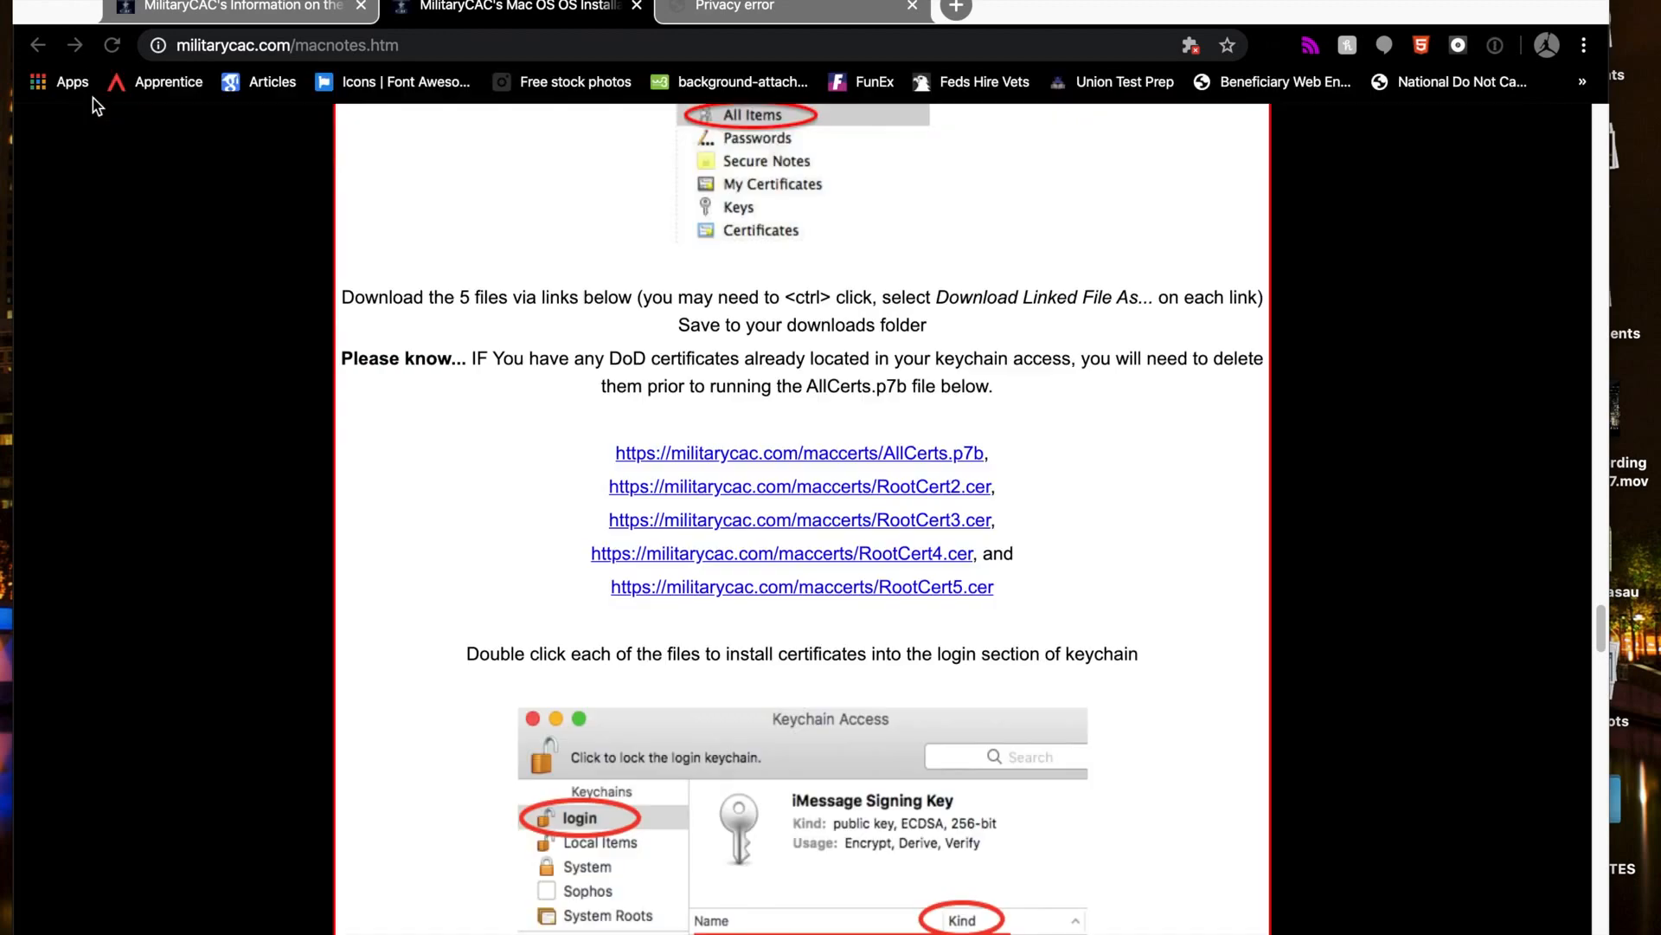
Reload us.army.mil in the browser page showing the privacy error and accept the site's usage conditions.
click(798, 11)
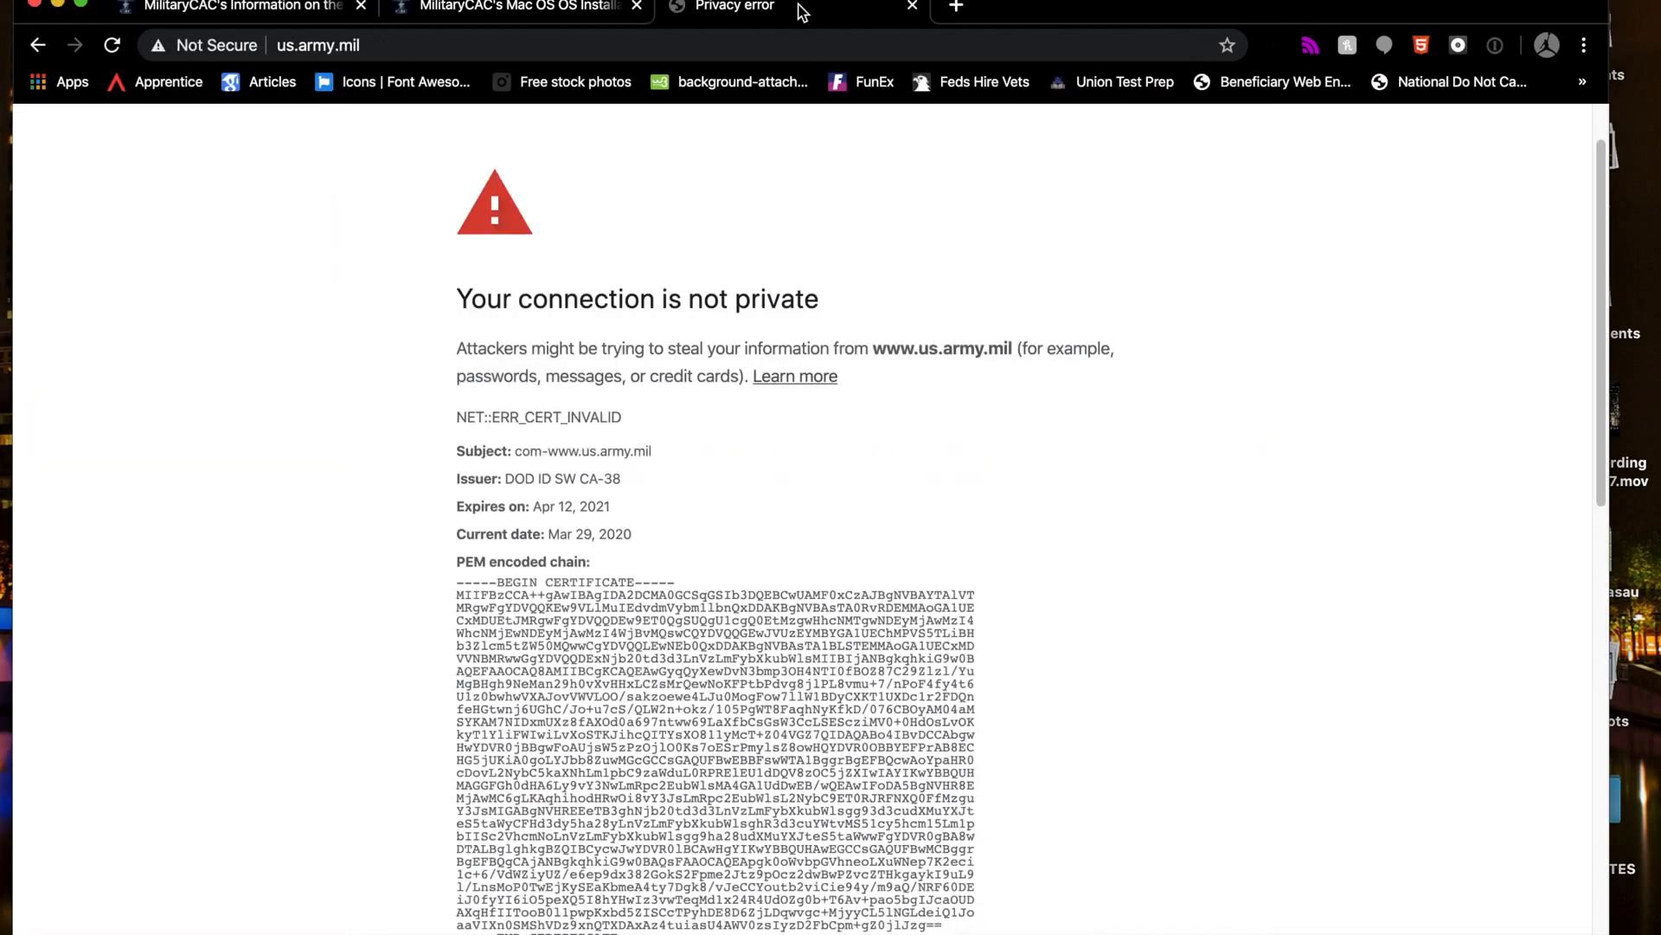
click(622, 48)
key(Return)
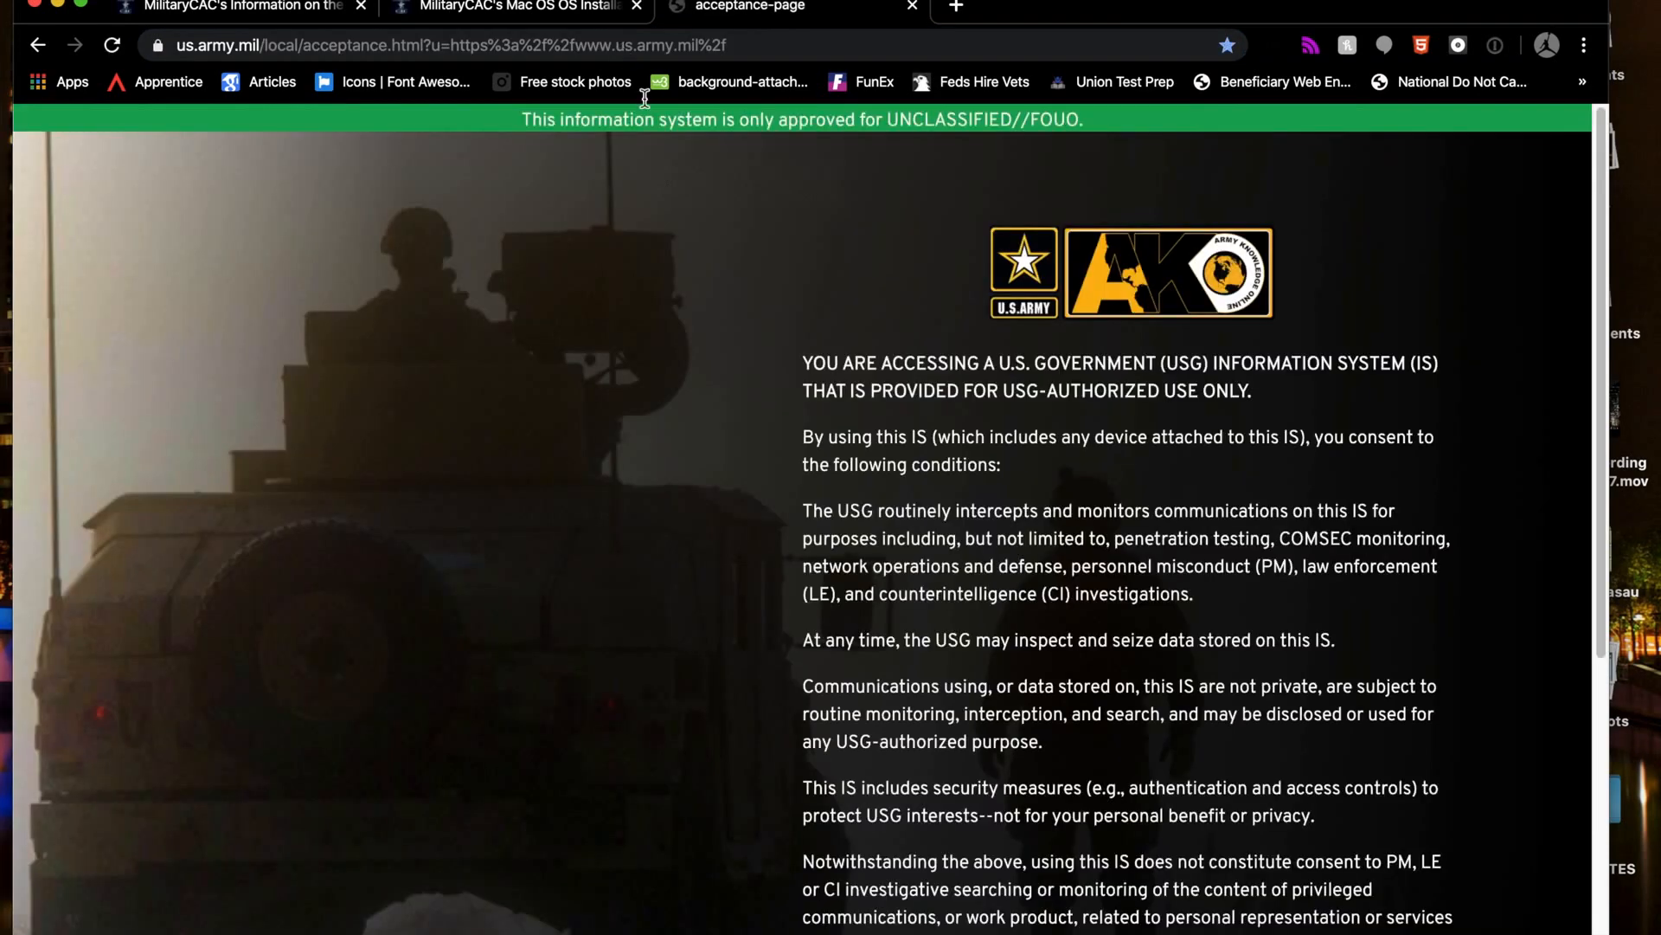
scroll(732, 465, down, 10)
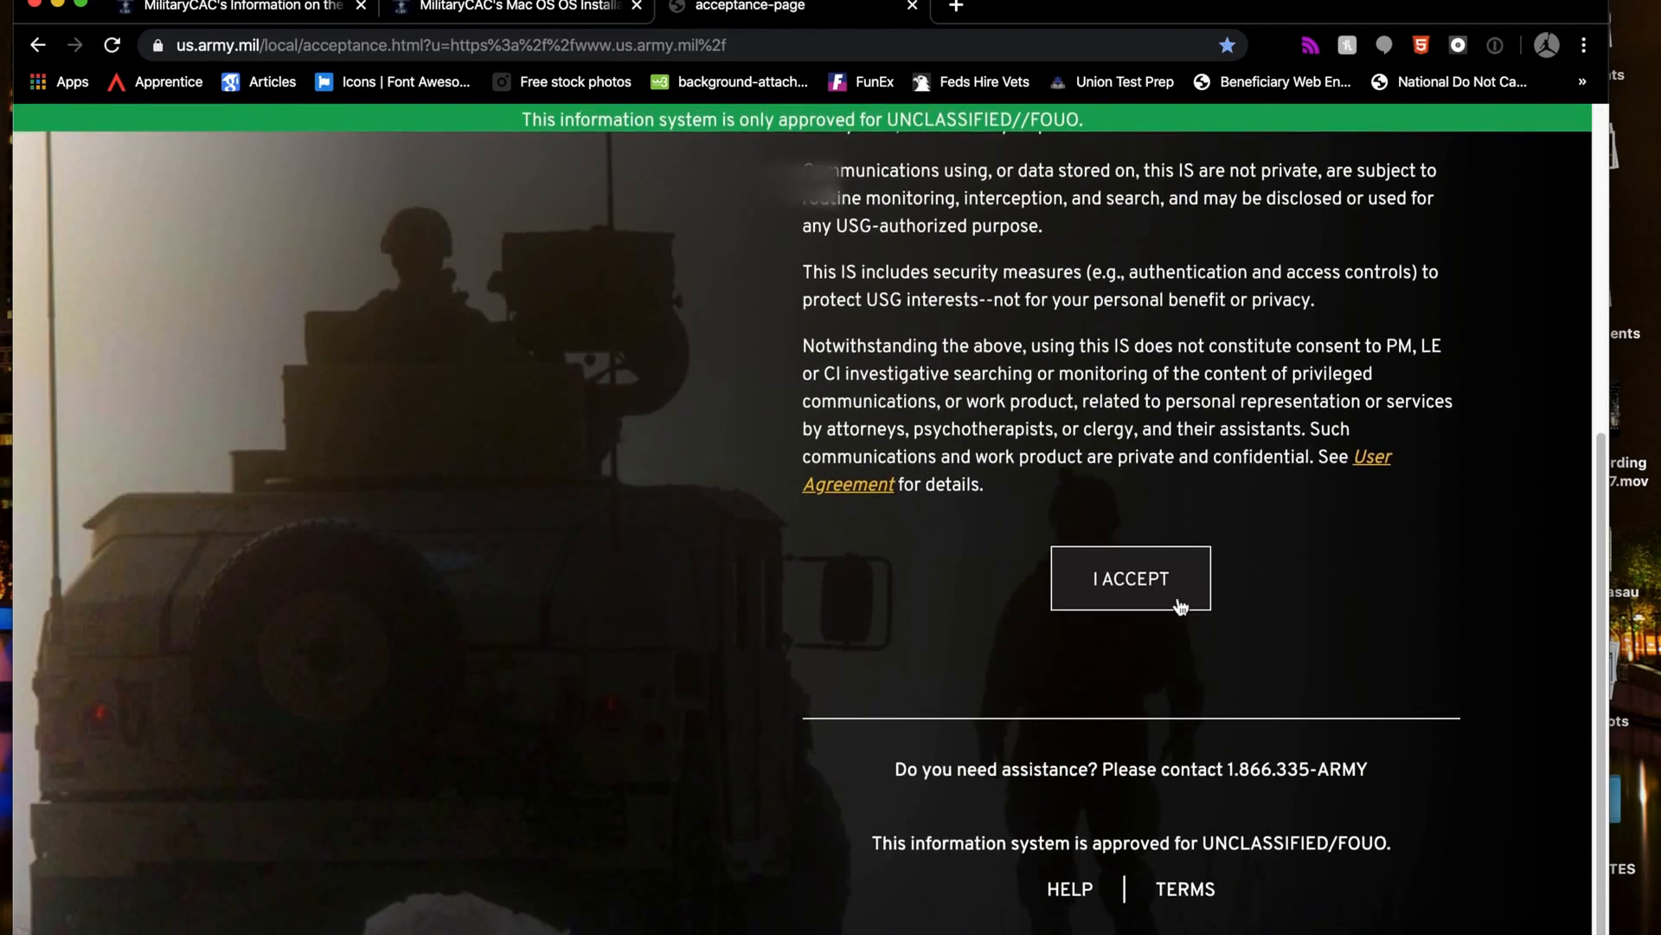
click(1113, 595)
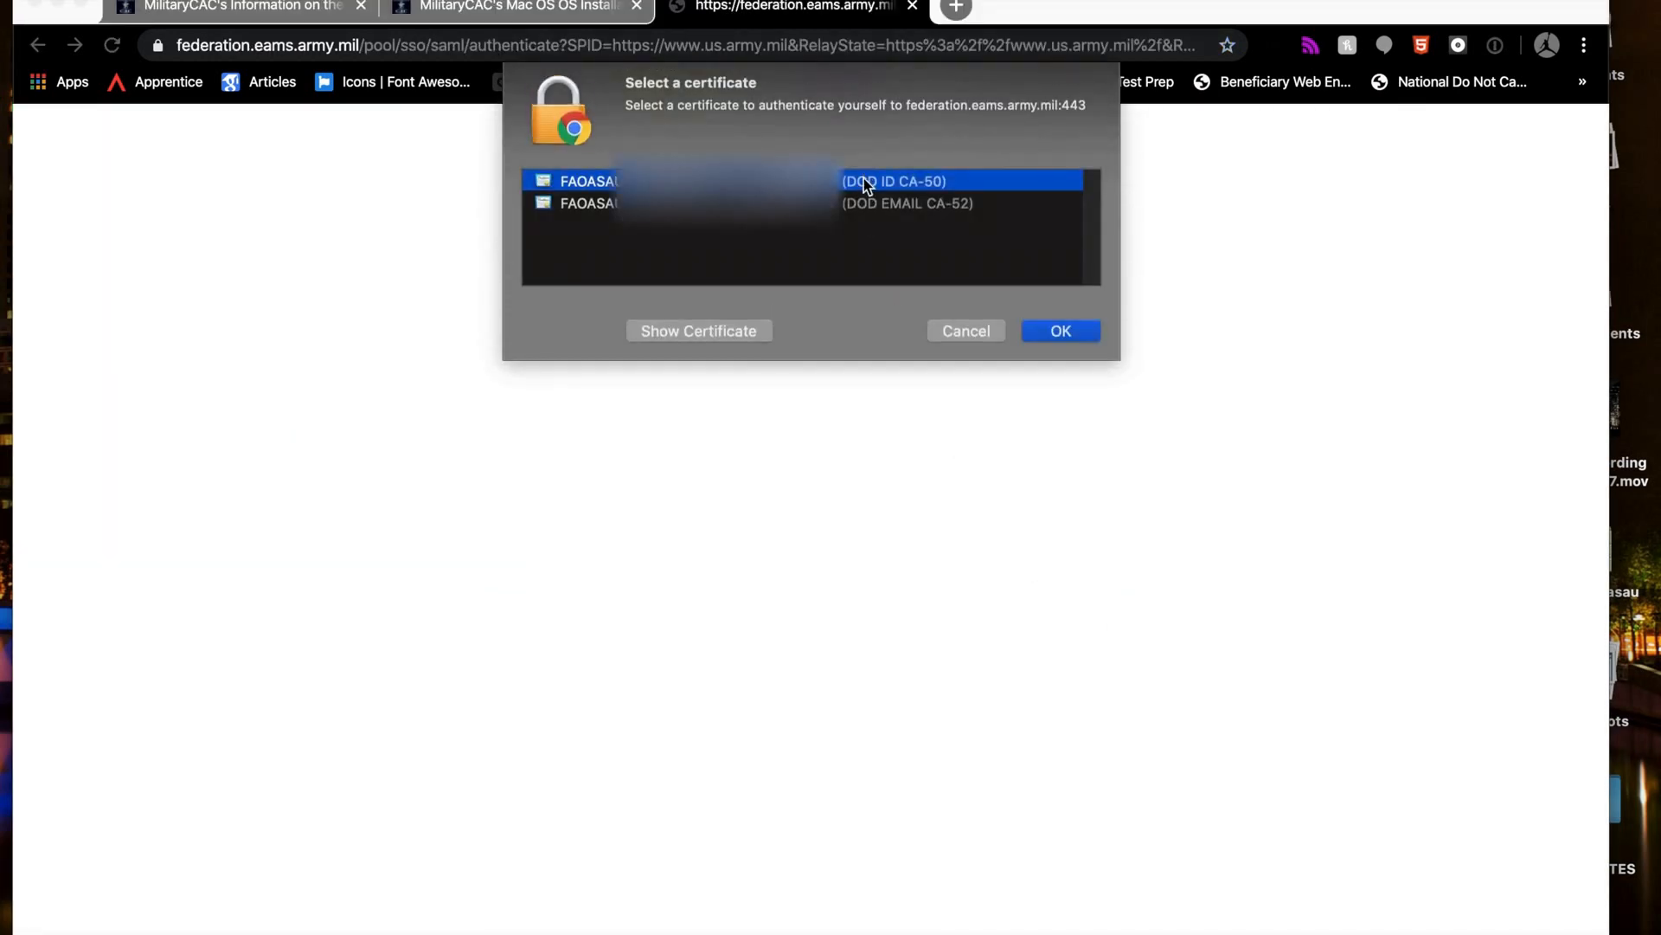
Authenticate to federation.eams.army.mil with the personal DOD ID CA-50 certificate and enter the smart card PIN.
click(1059, 332)
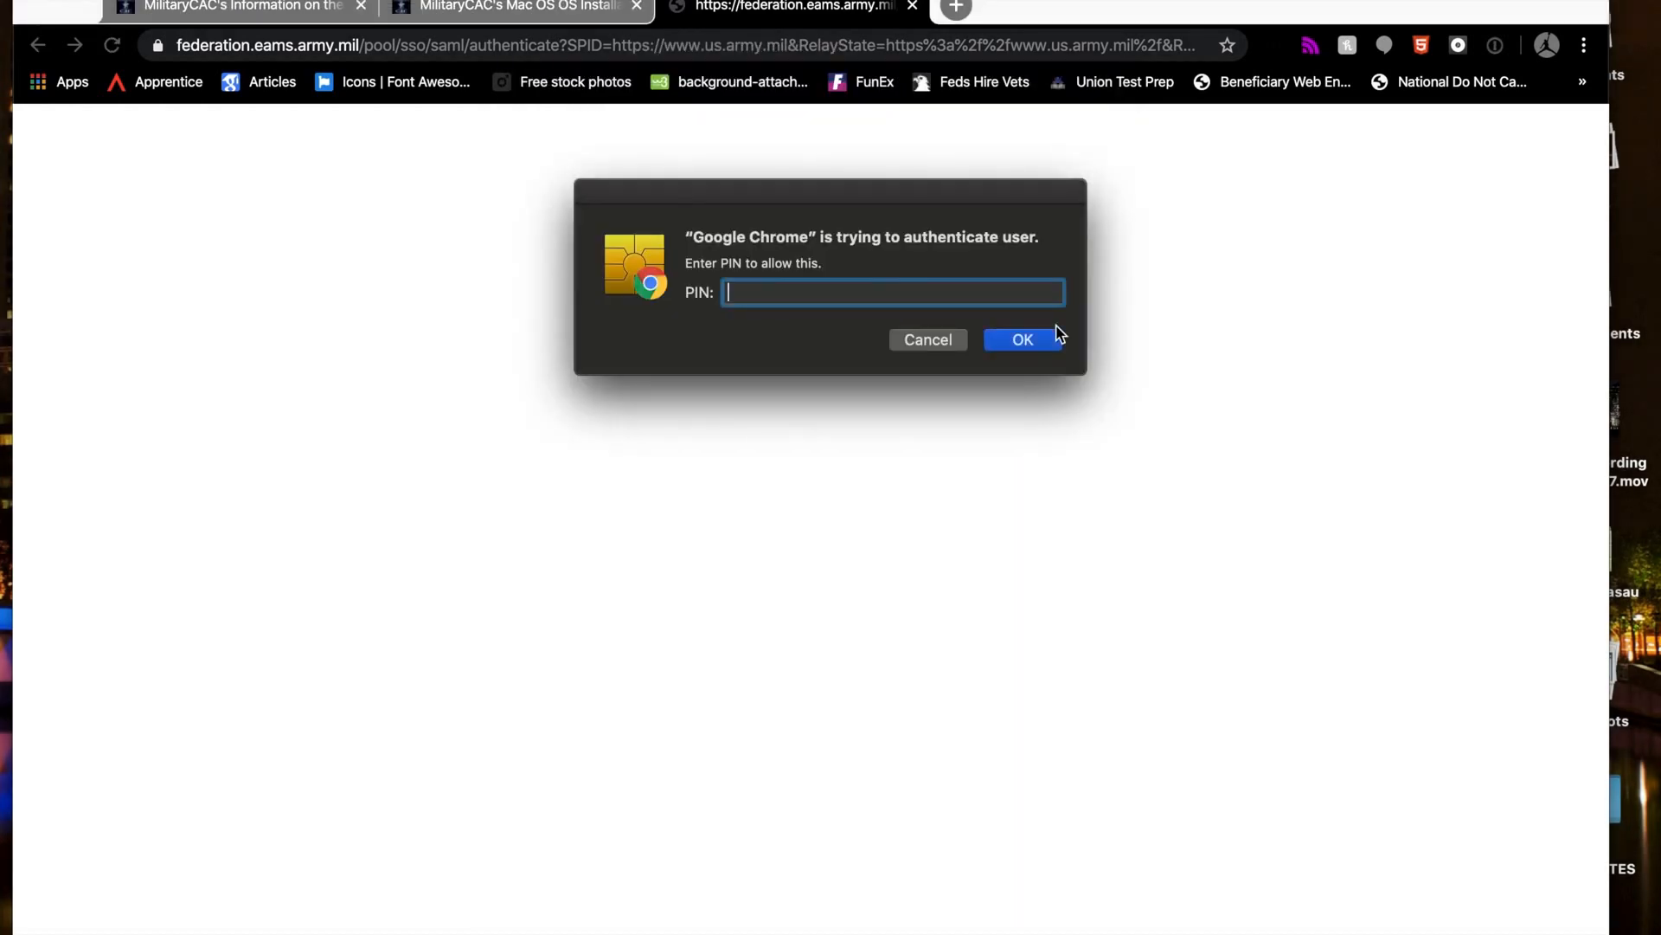
text(••••••)
key(Return)
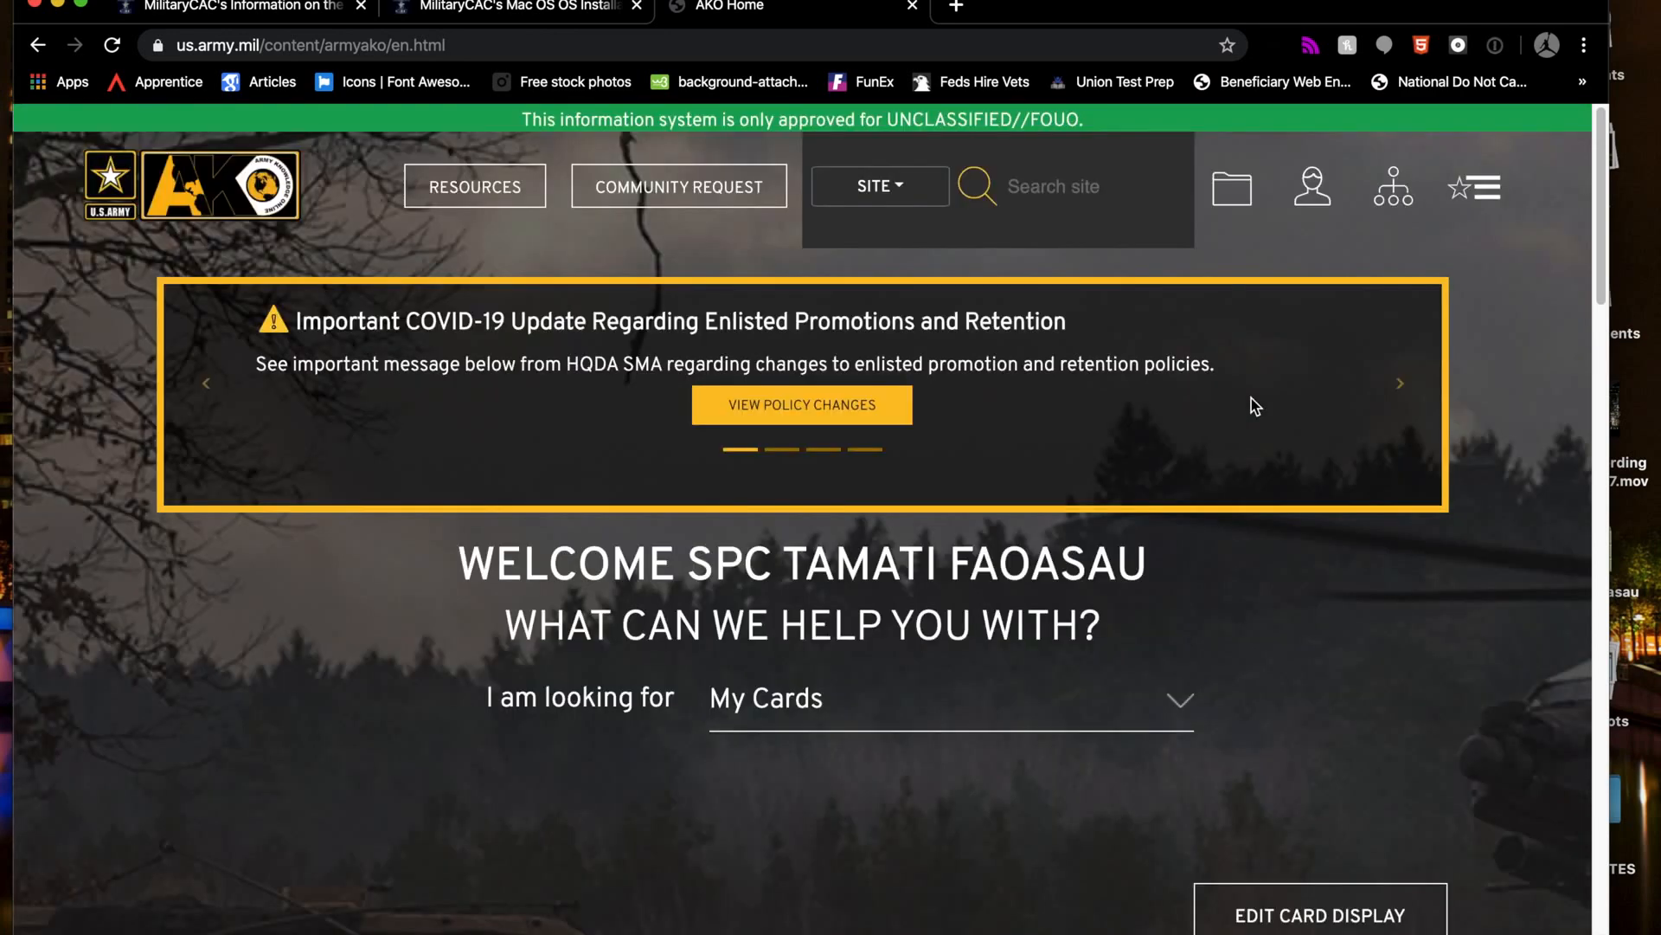
Look over the AKO home page and open DoD Enterprise Email from its site links.
scroll(1268, 604, down, 10)
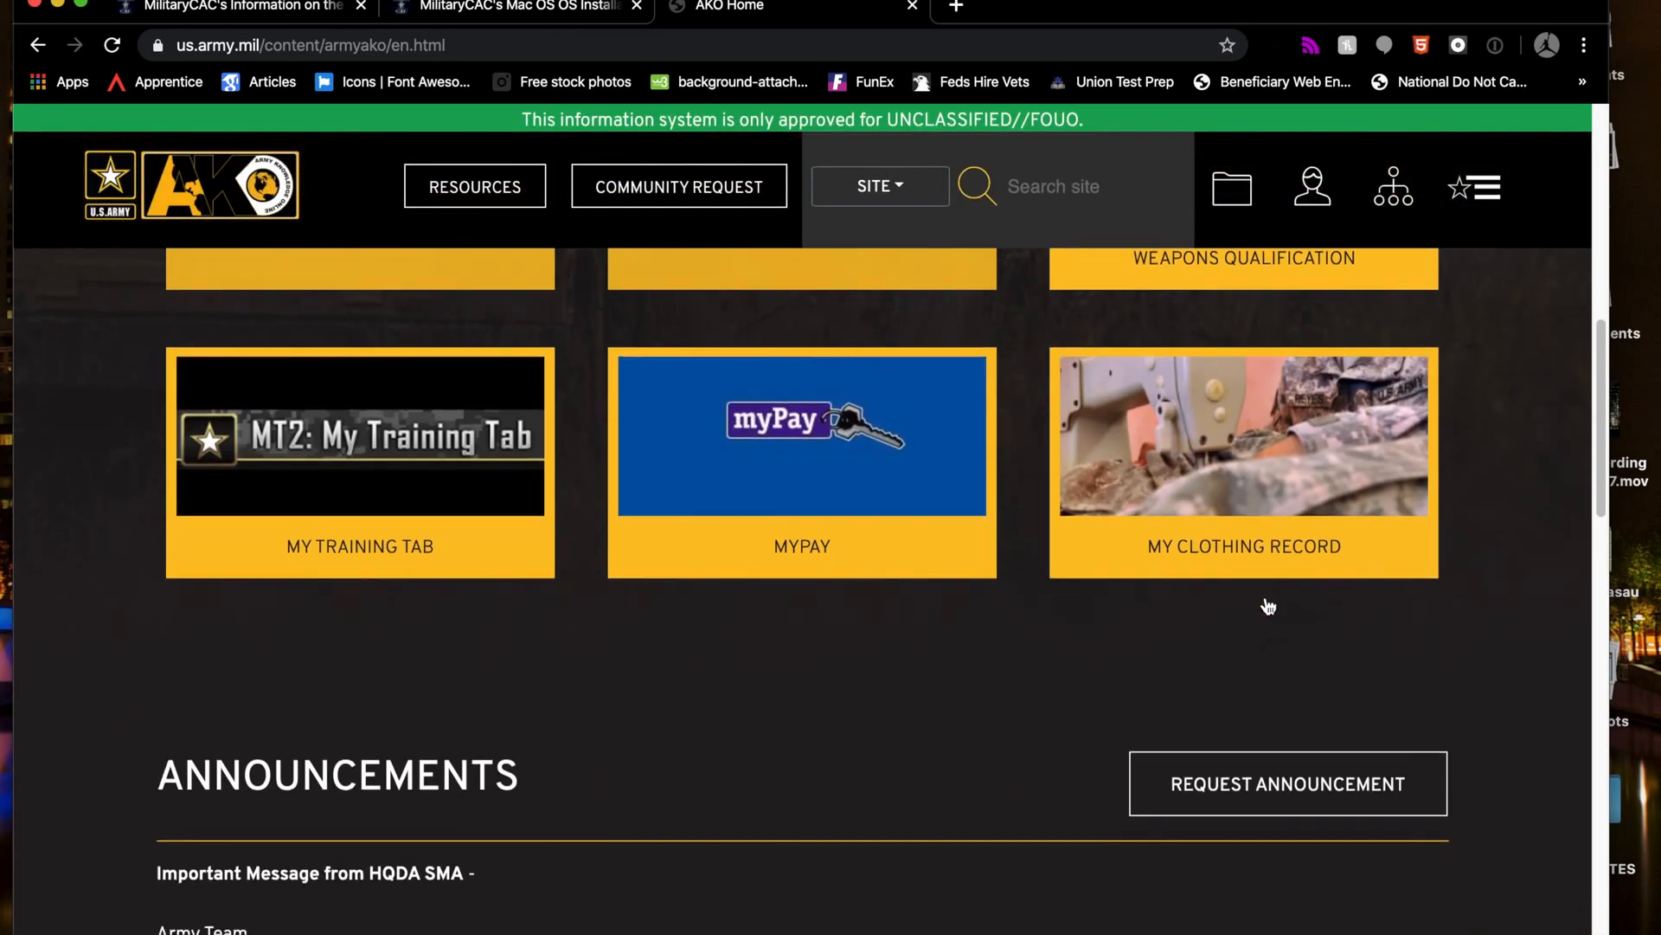
scroll(1268, 606, up, 10)
click(1484, 192)
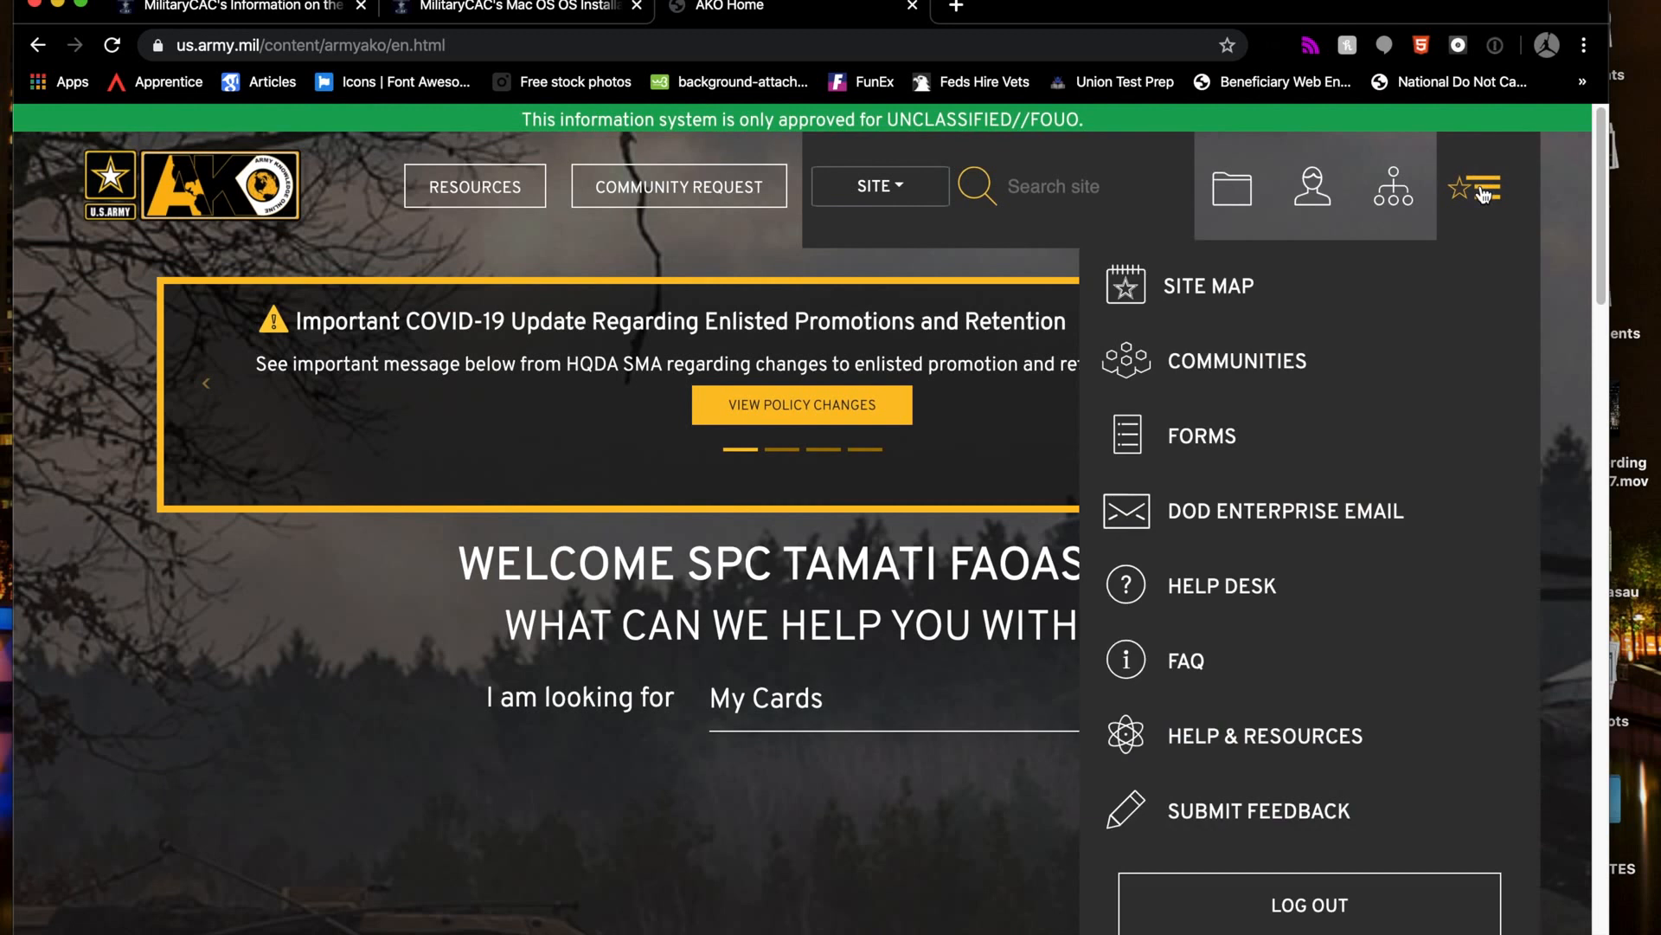
click(1311, 520)
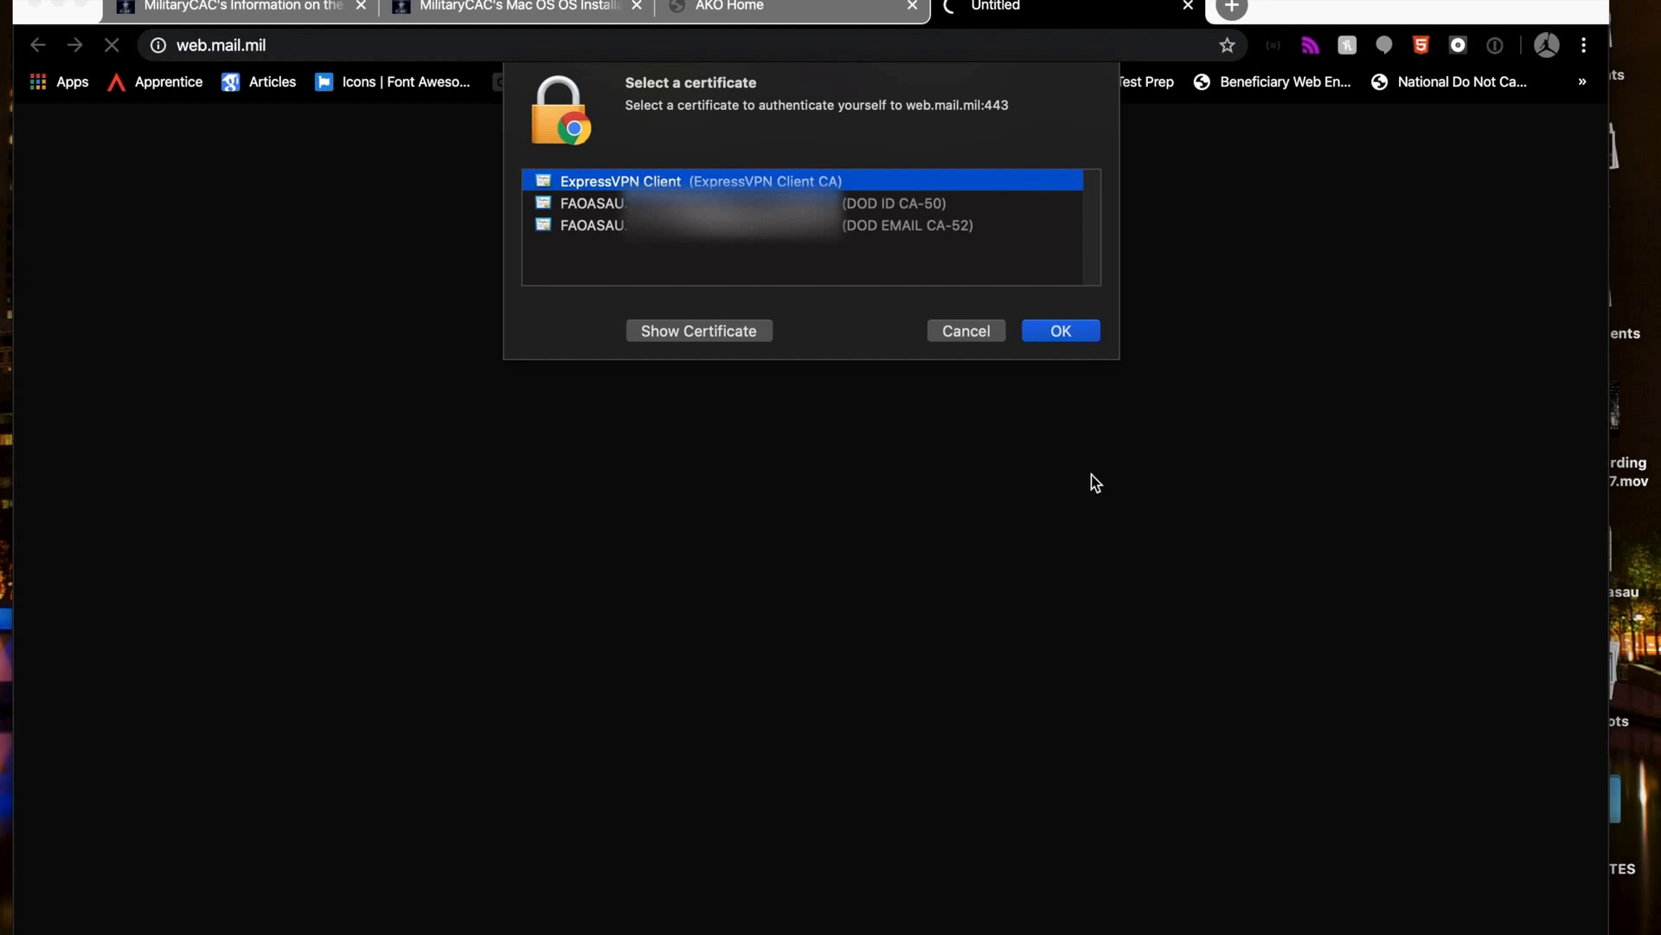
Authenticate to web.mail.mil with the DOD ID CA-50 certificate and accept the USG consent banner.
click(952, 208)
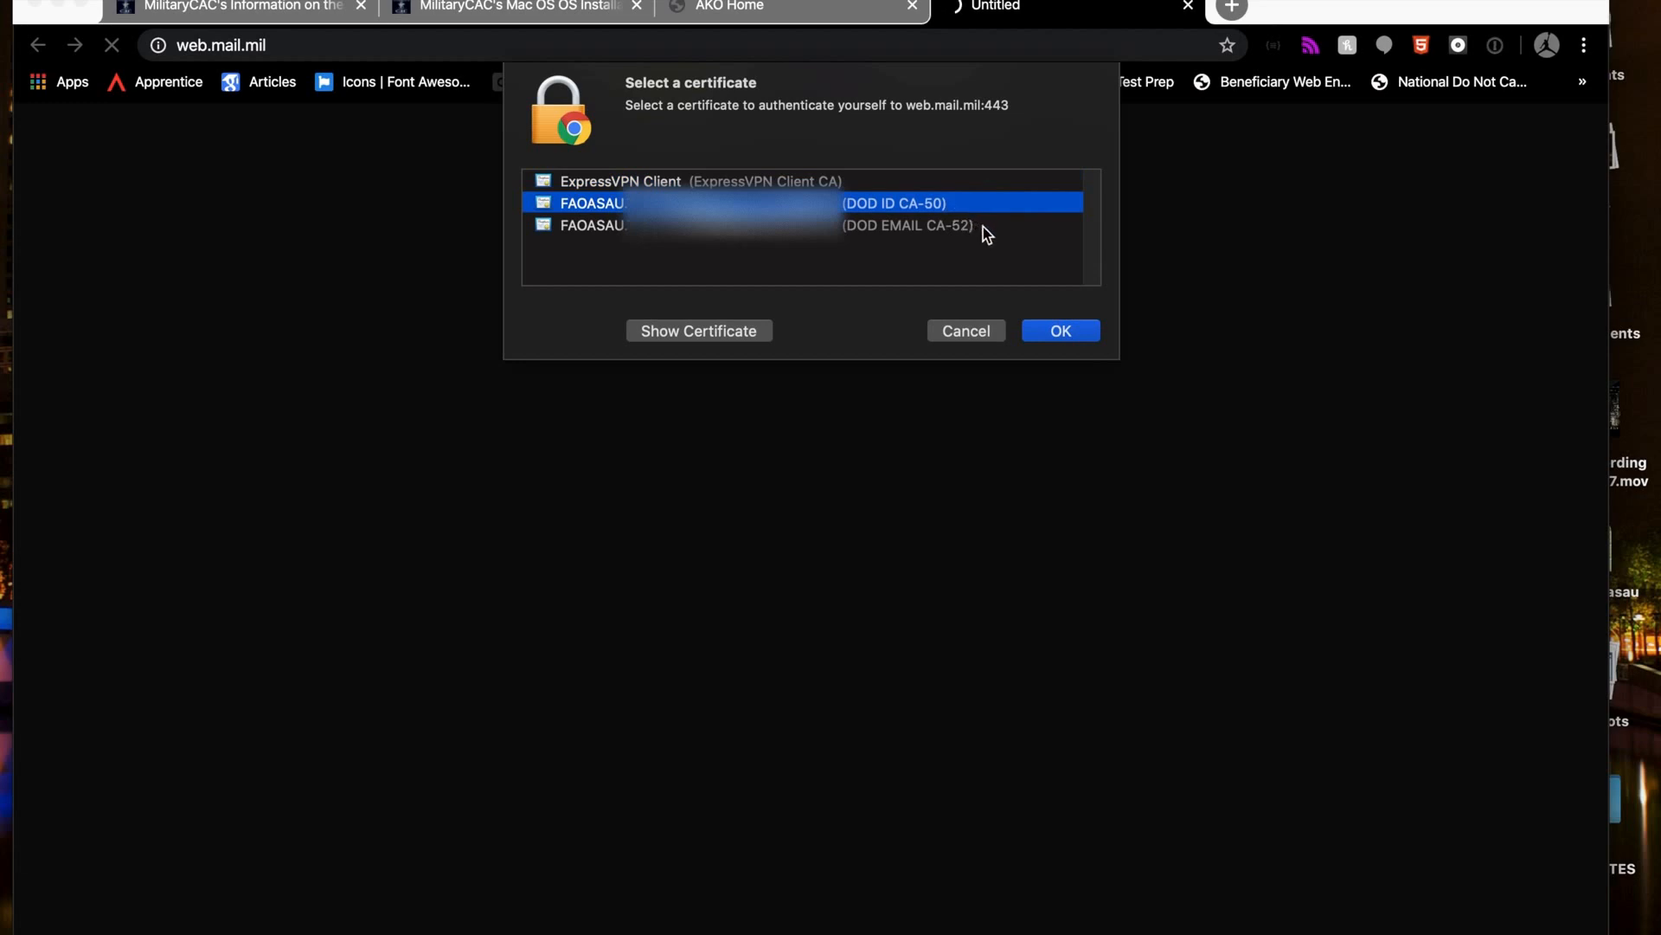
click(983, 227)
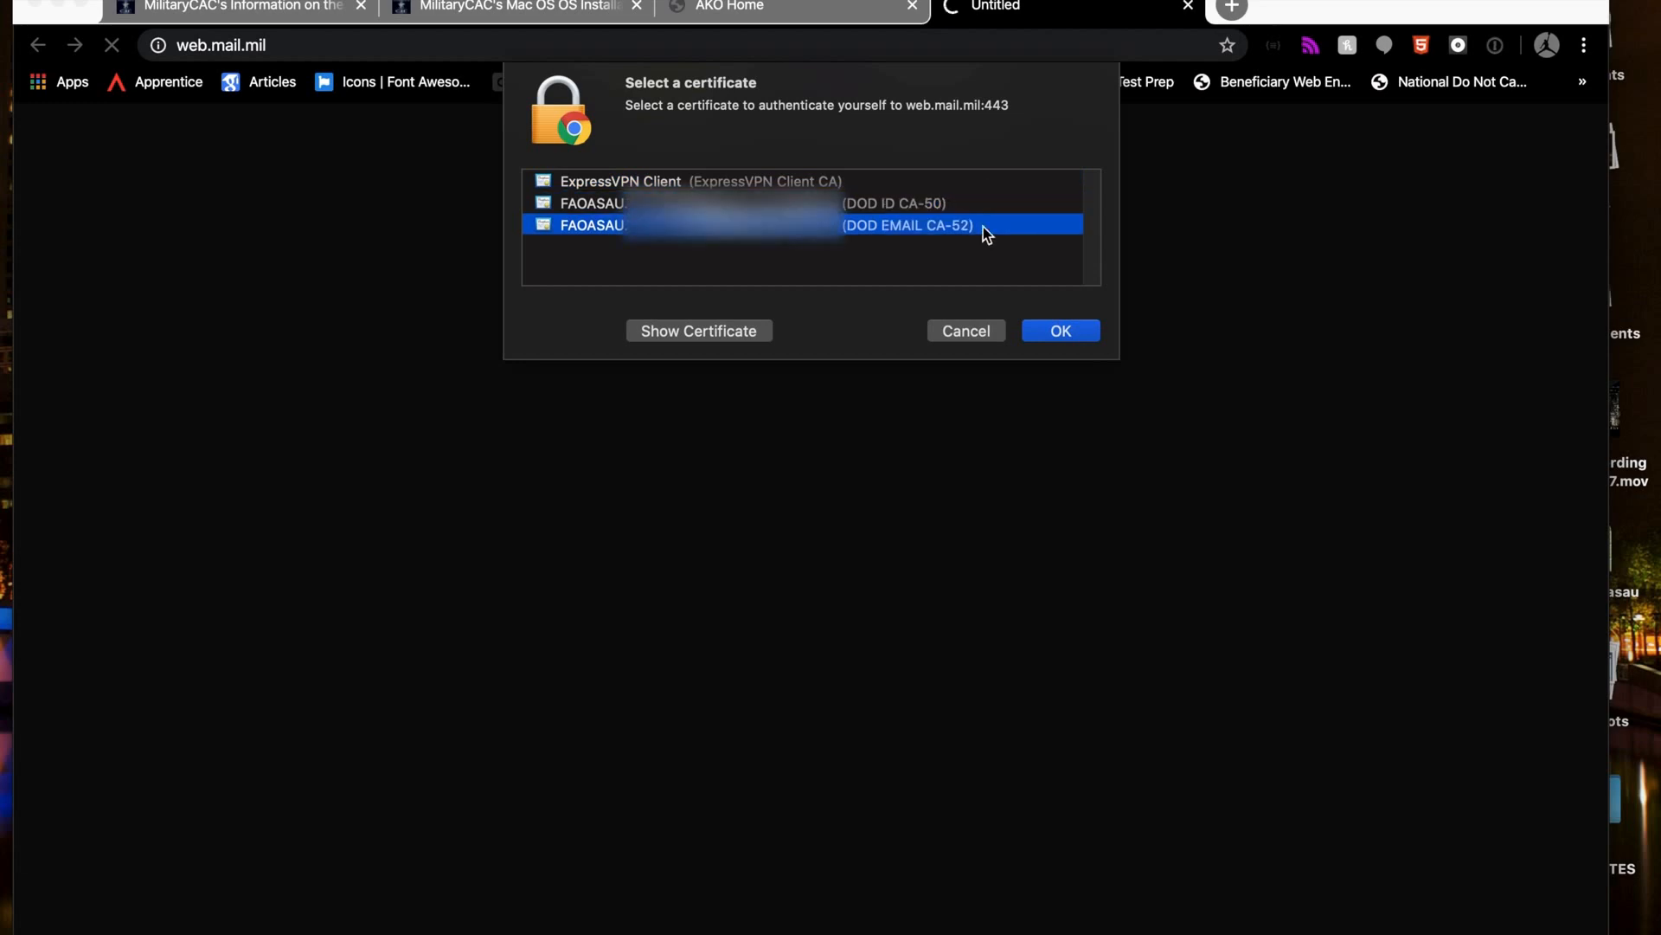
click(943, 206)
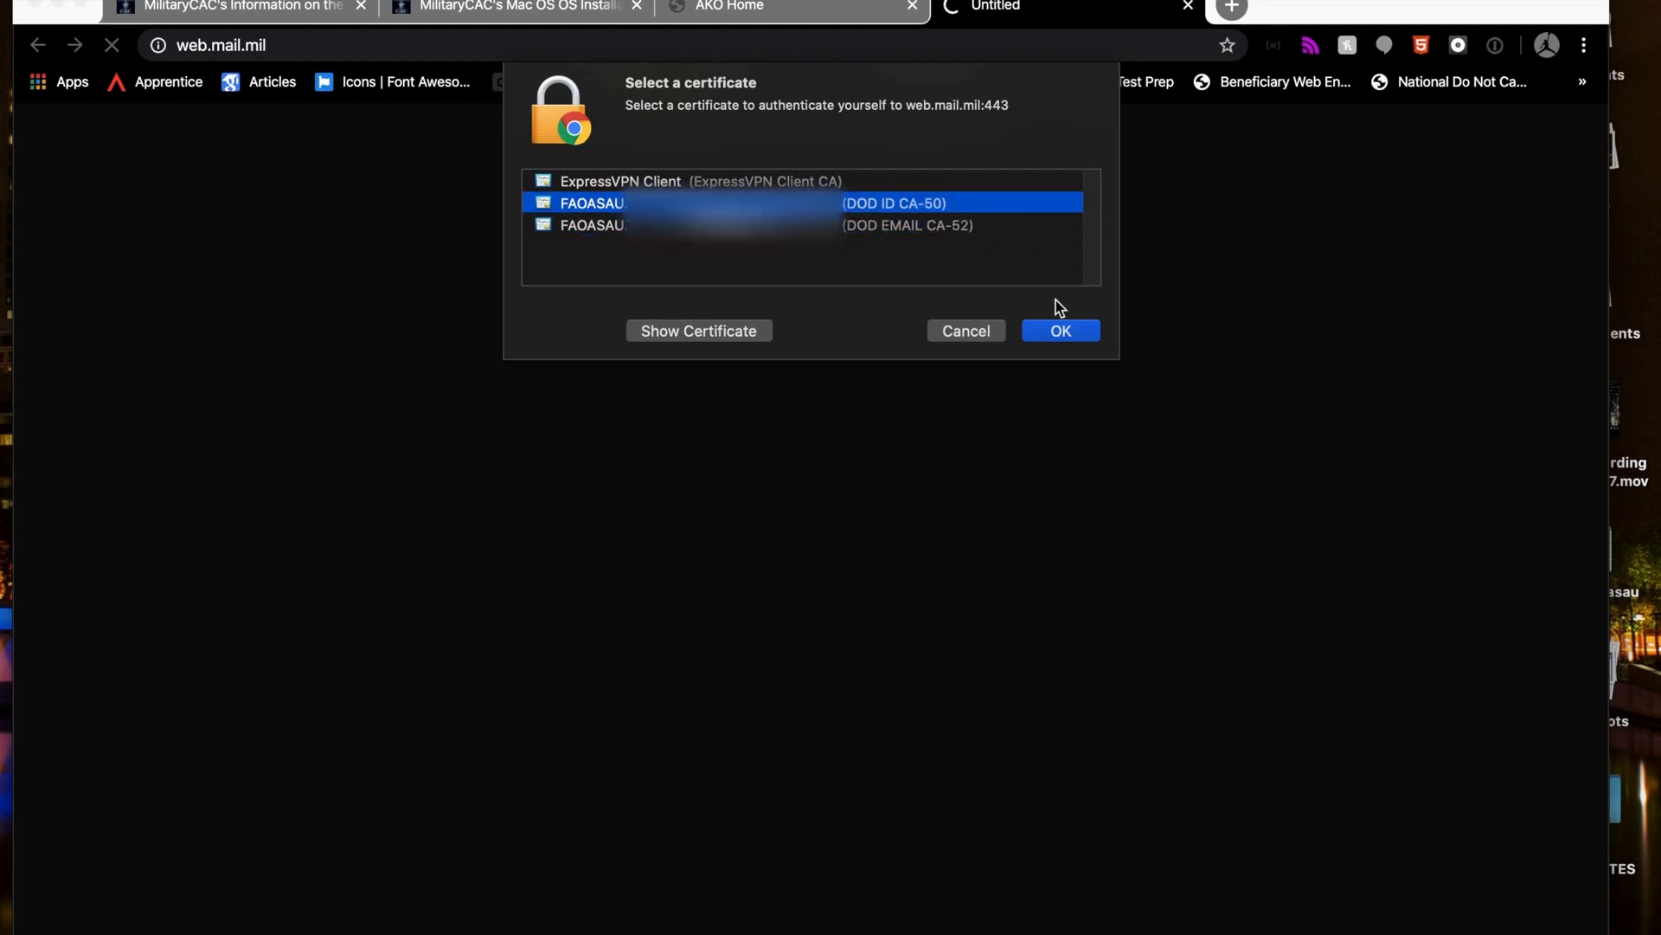
click(1058, 331)
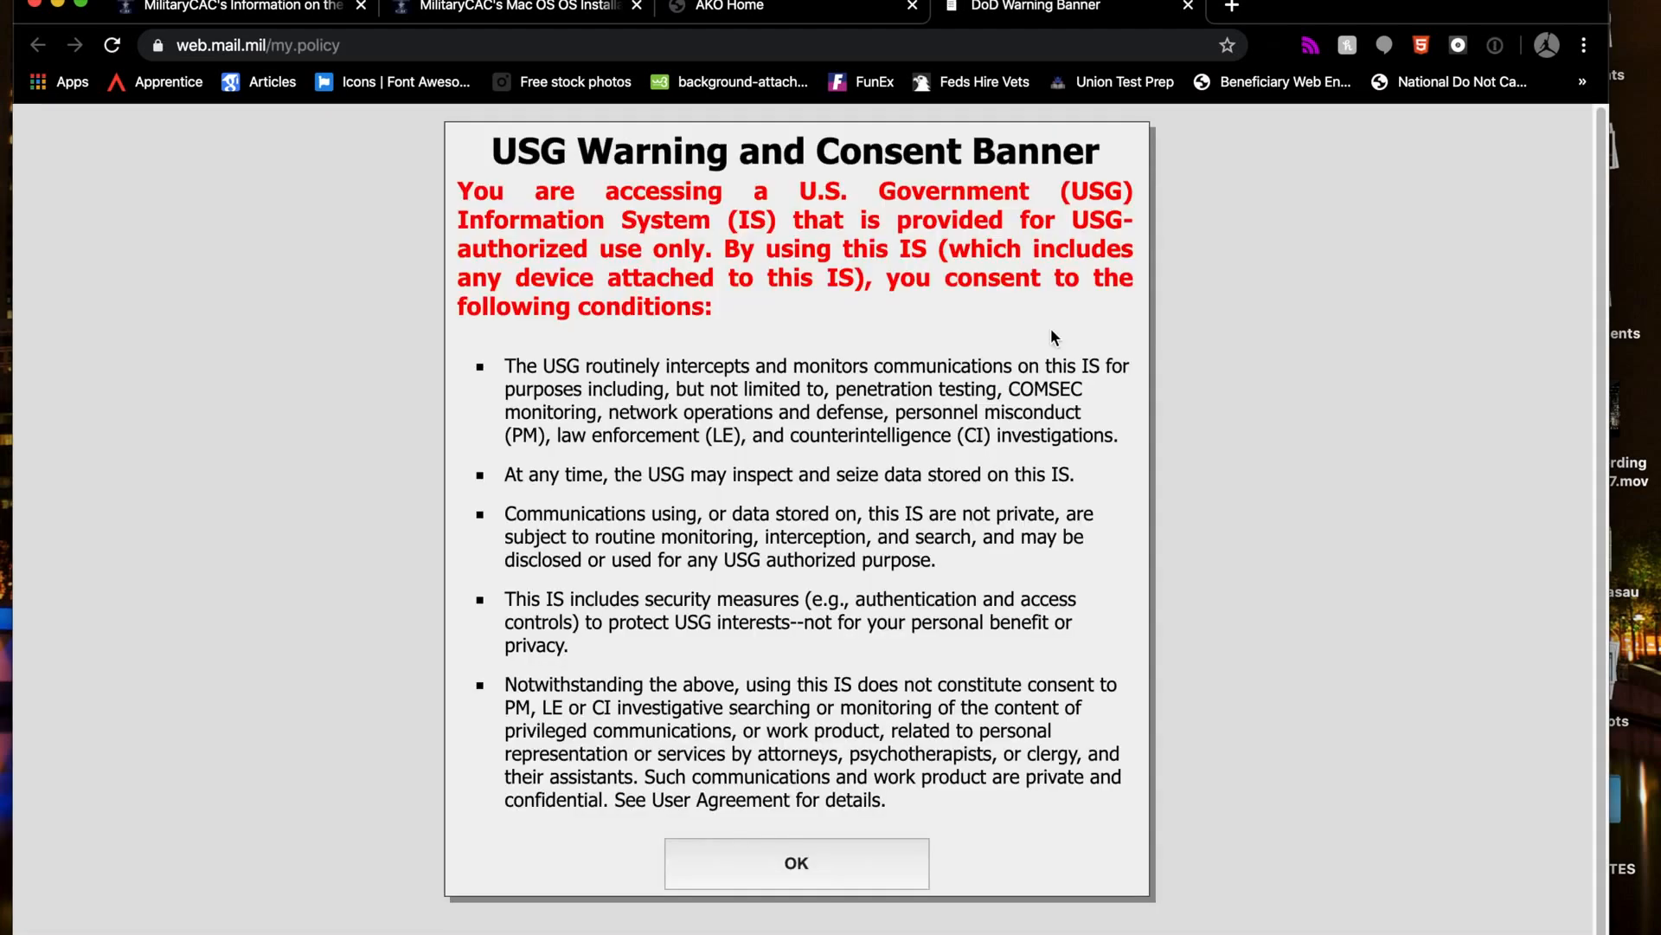
click(826, 853)
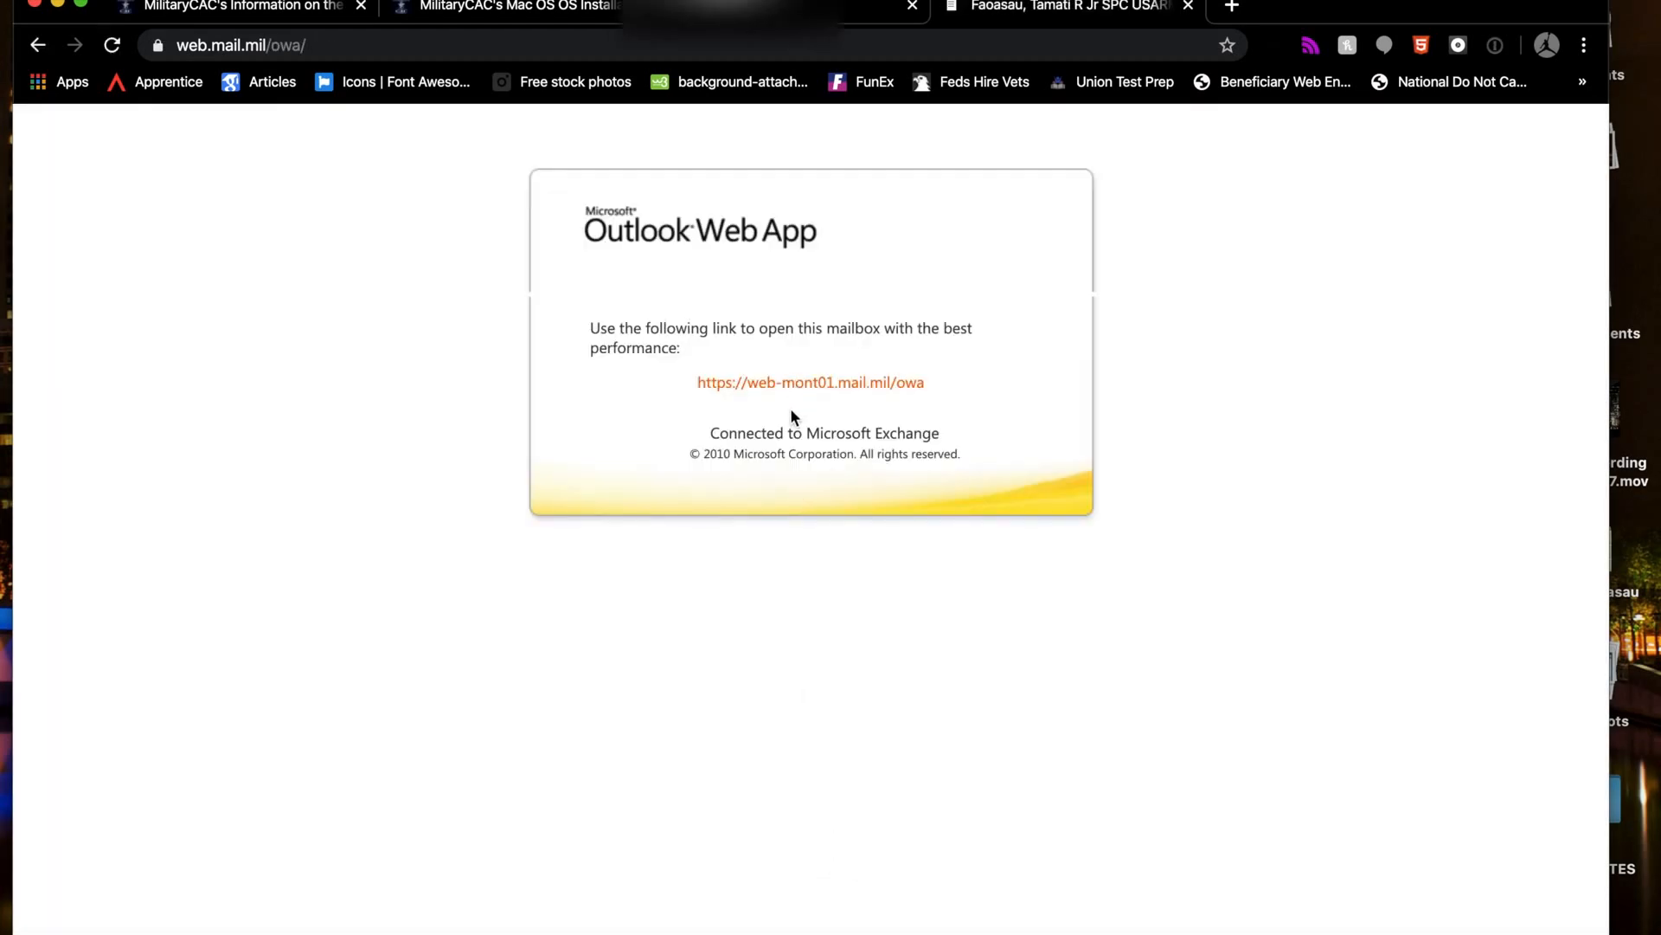
click(779, 384)
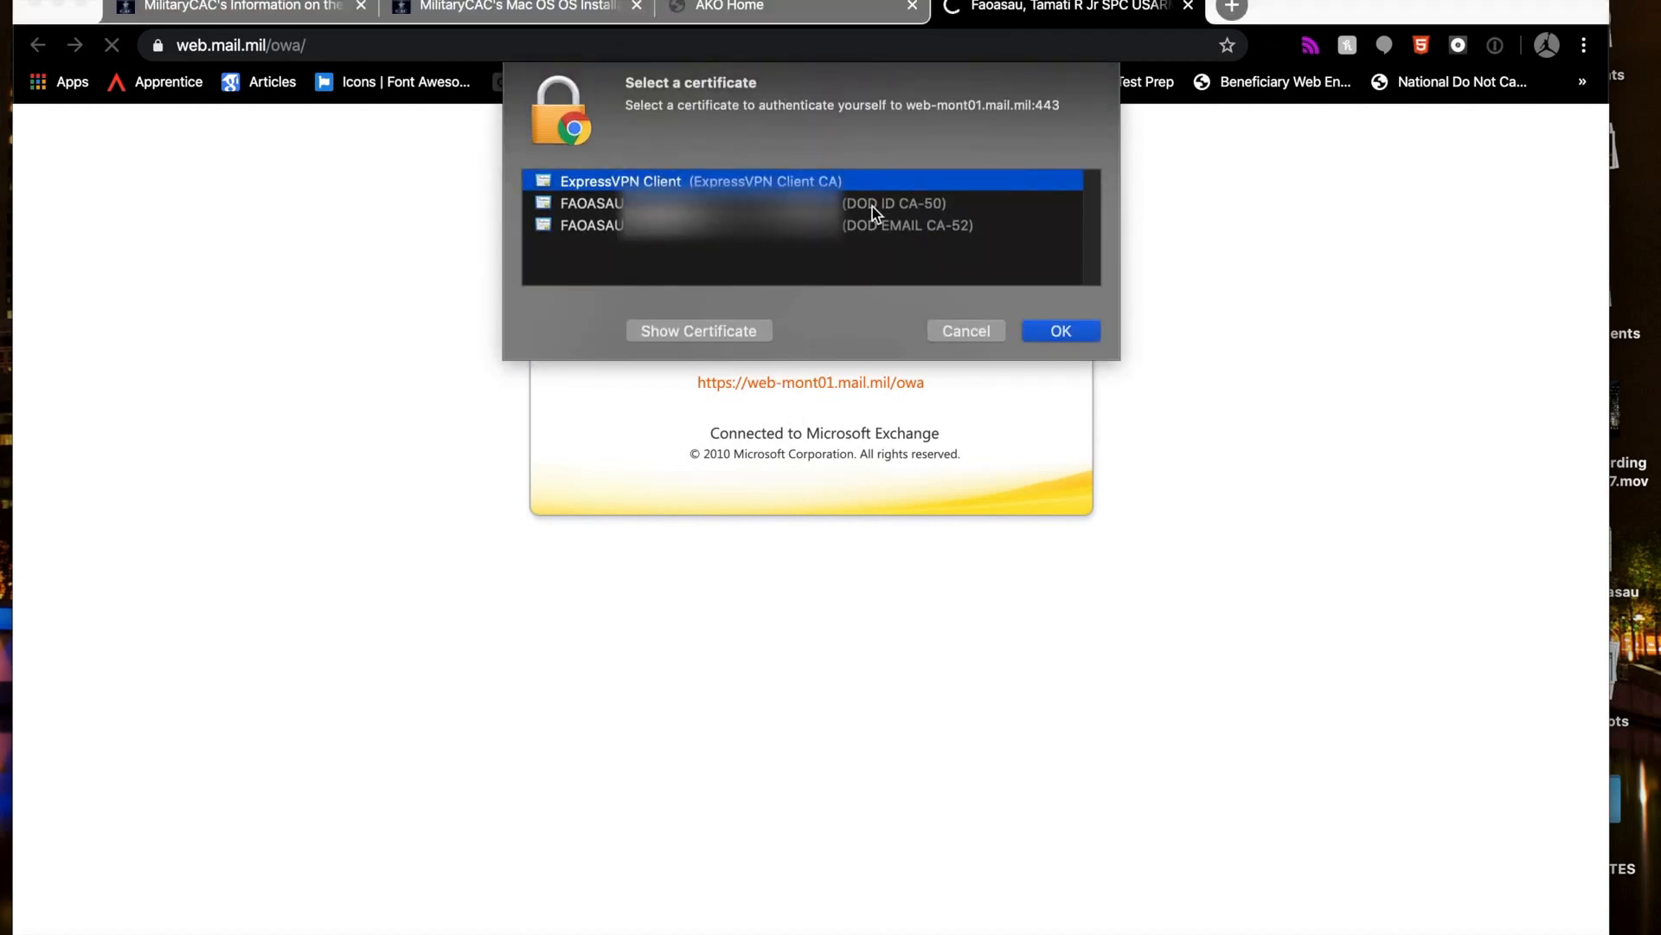
click(873, 206)
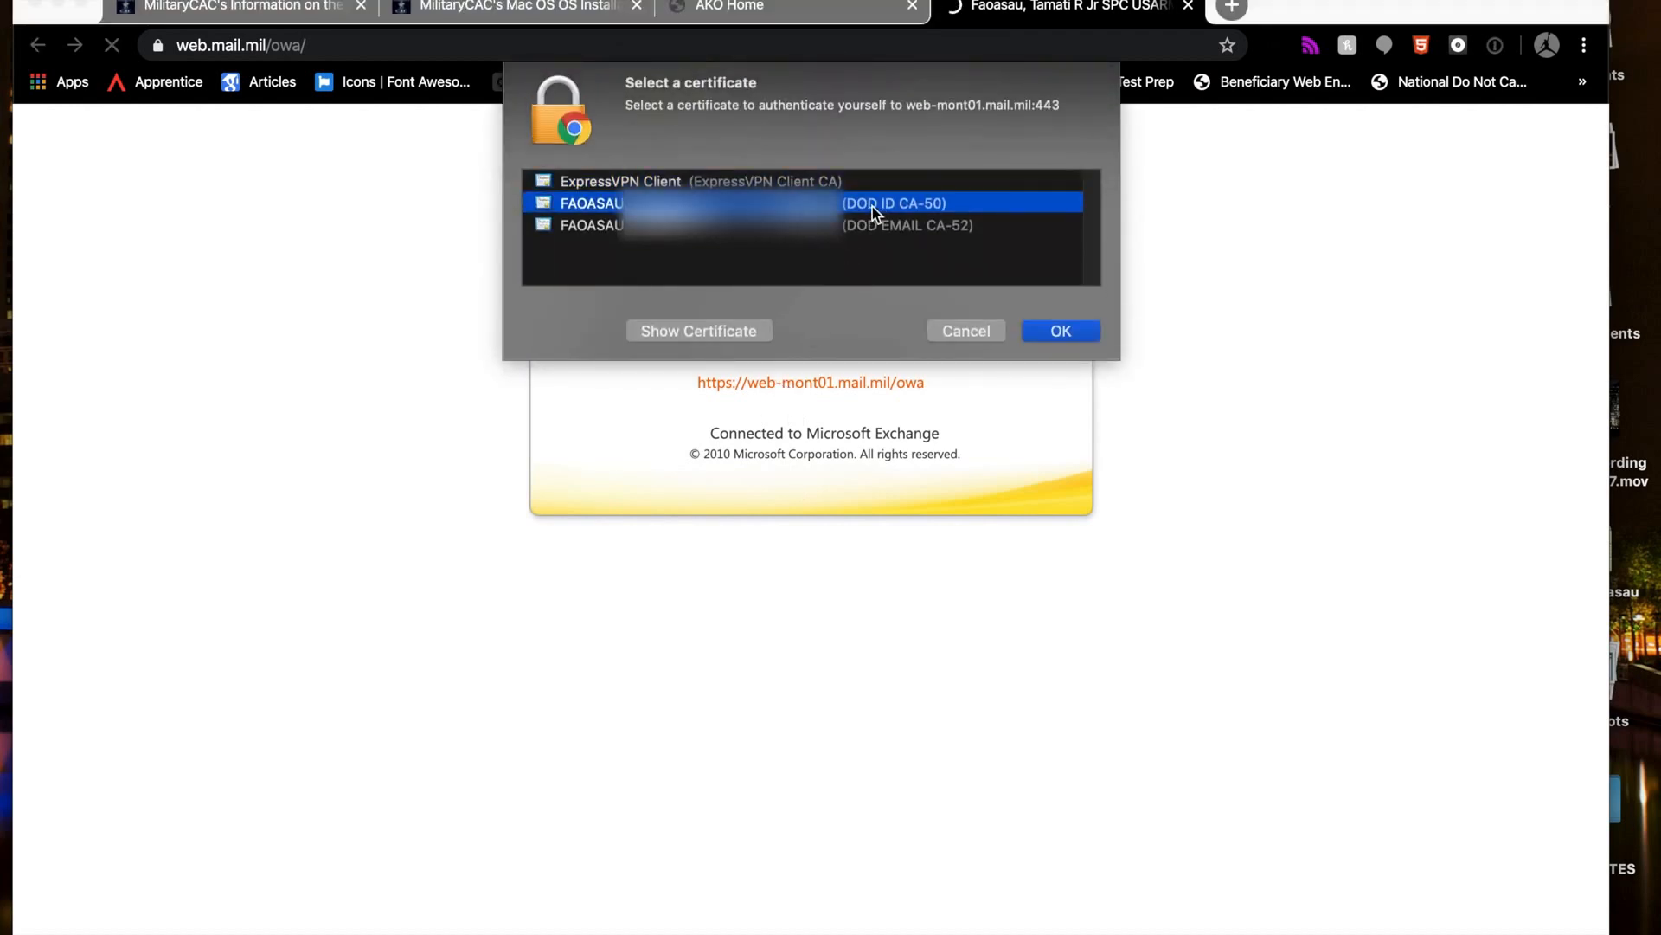
click(1046, 333)
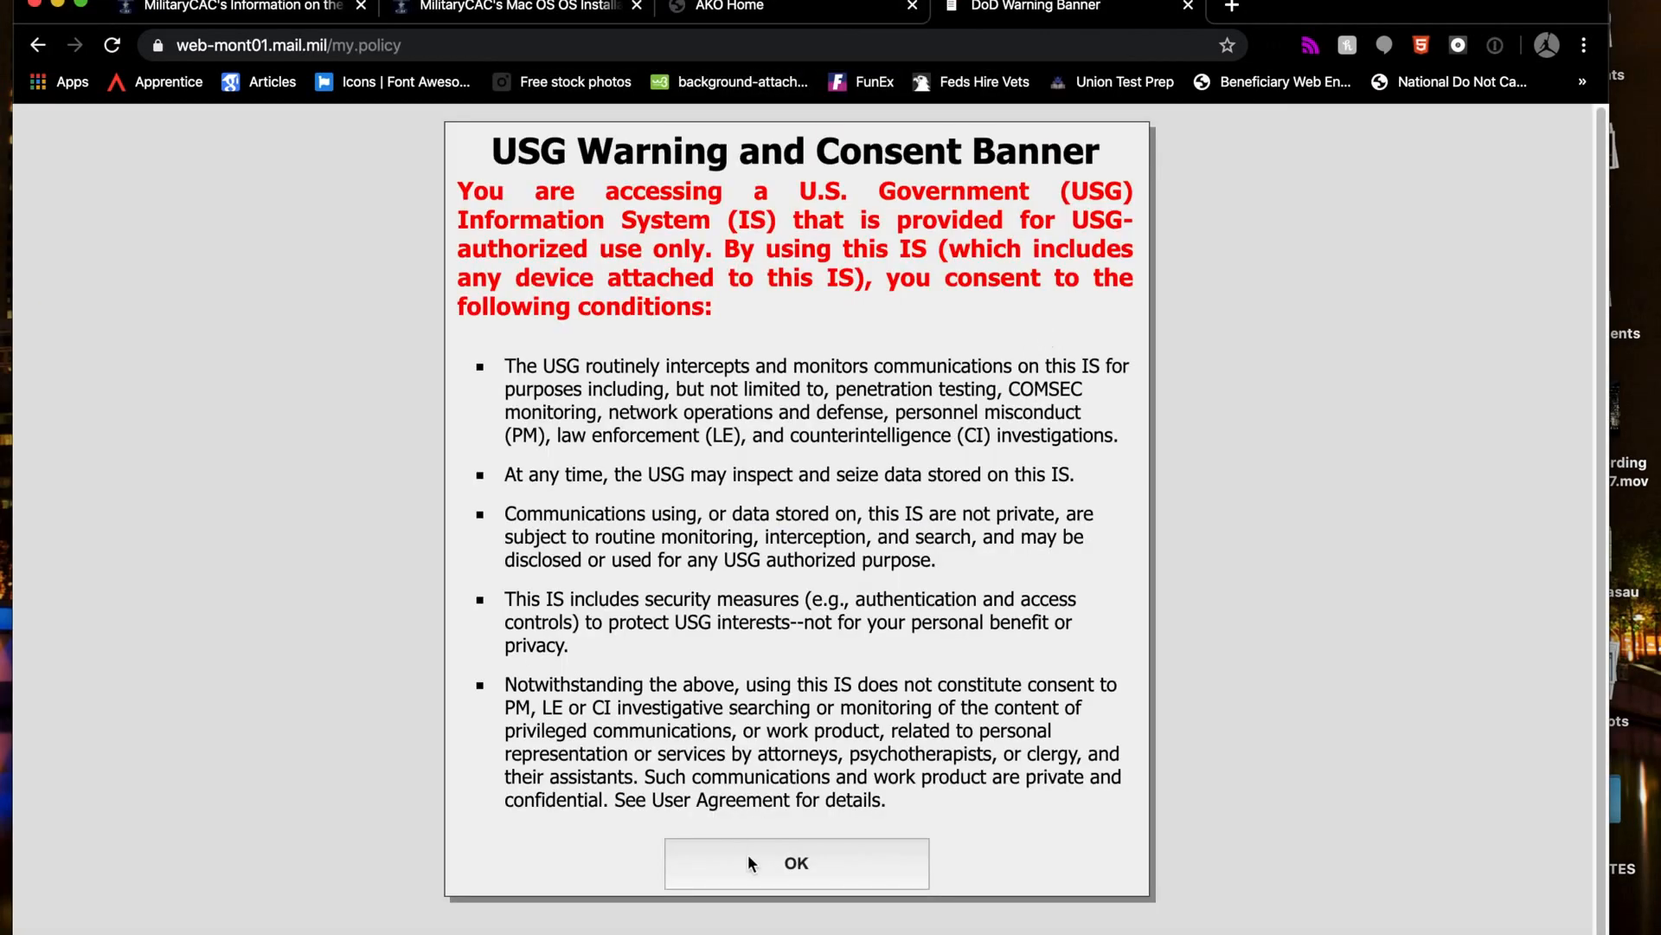
click(748, 862)
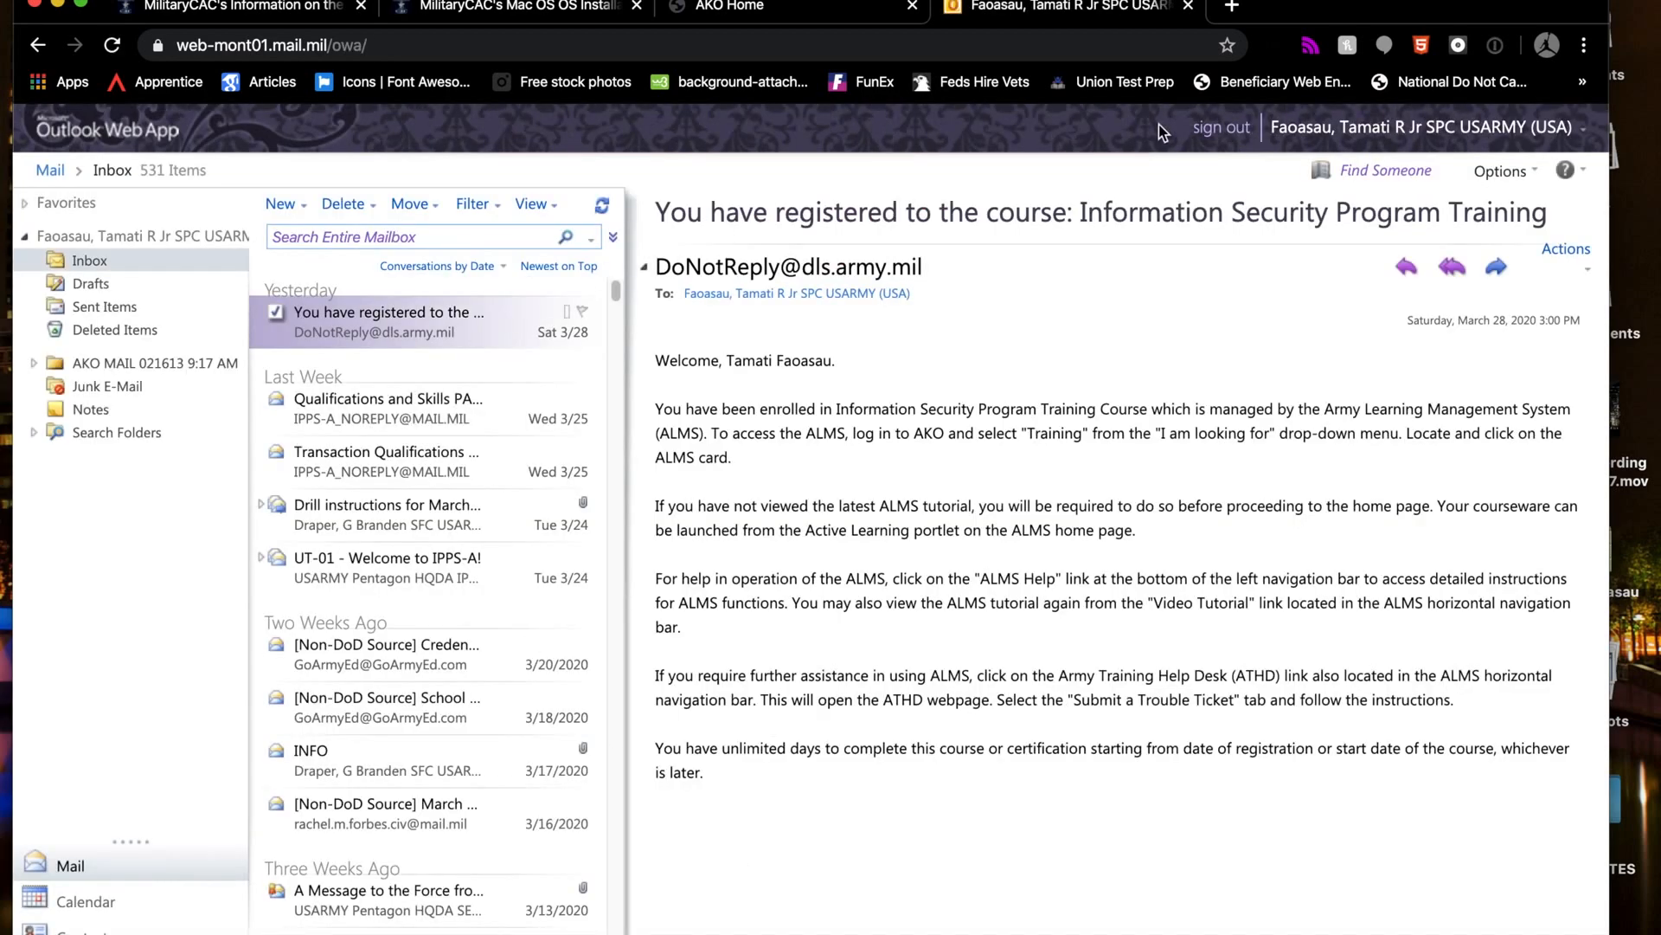
Sign out of the Outlook Web App mailbox and look over the cards on the AKO home page.
click(1224, 128)
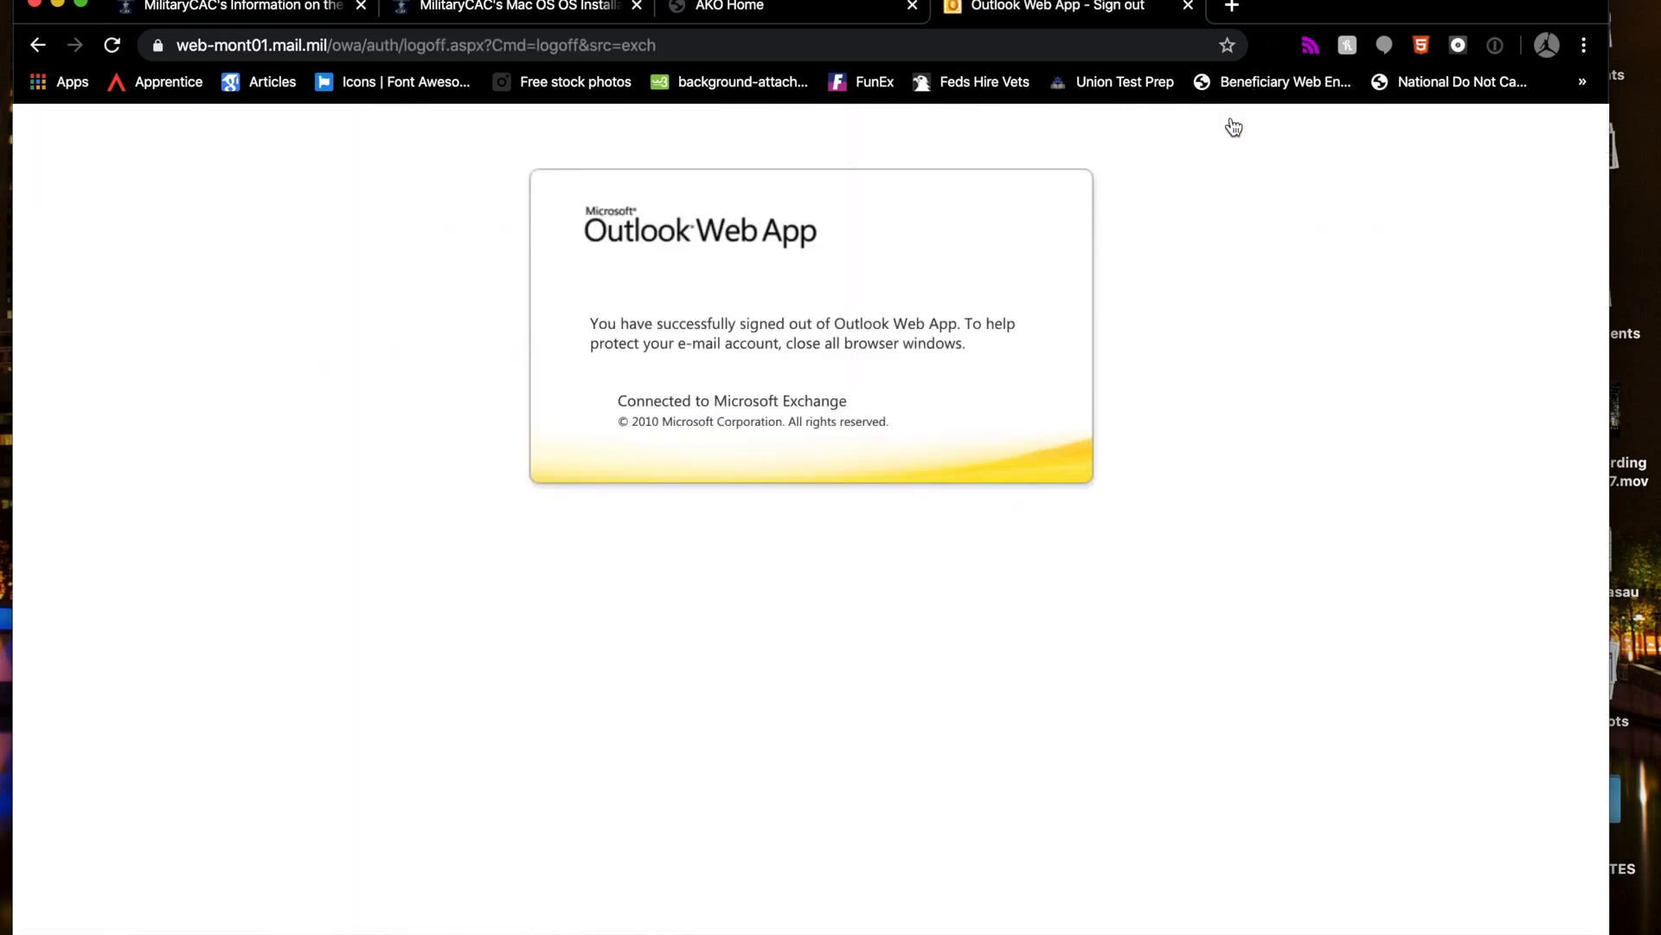
click(775, 7)
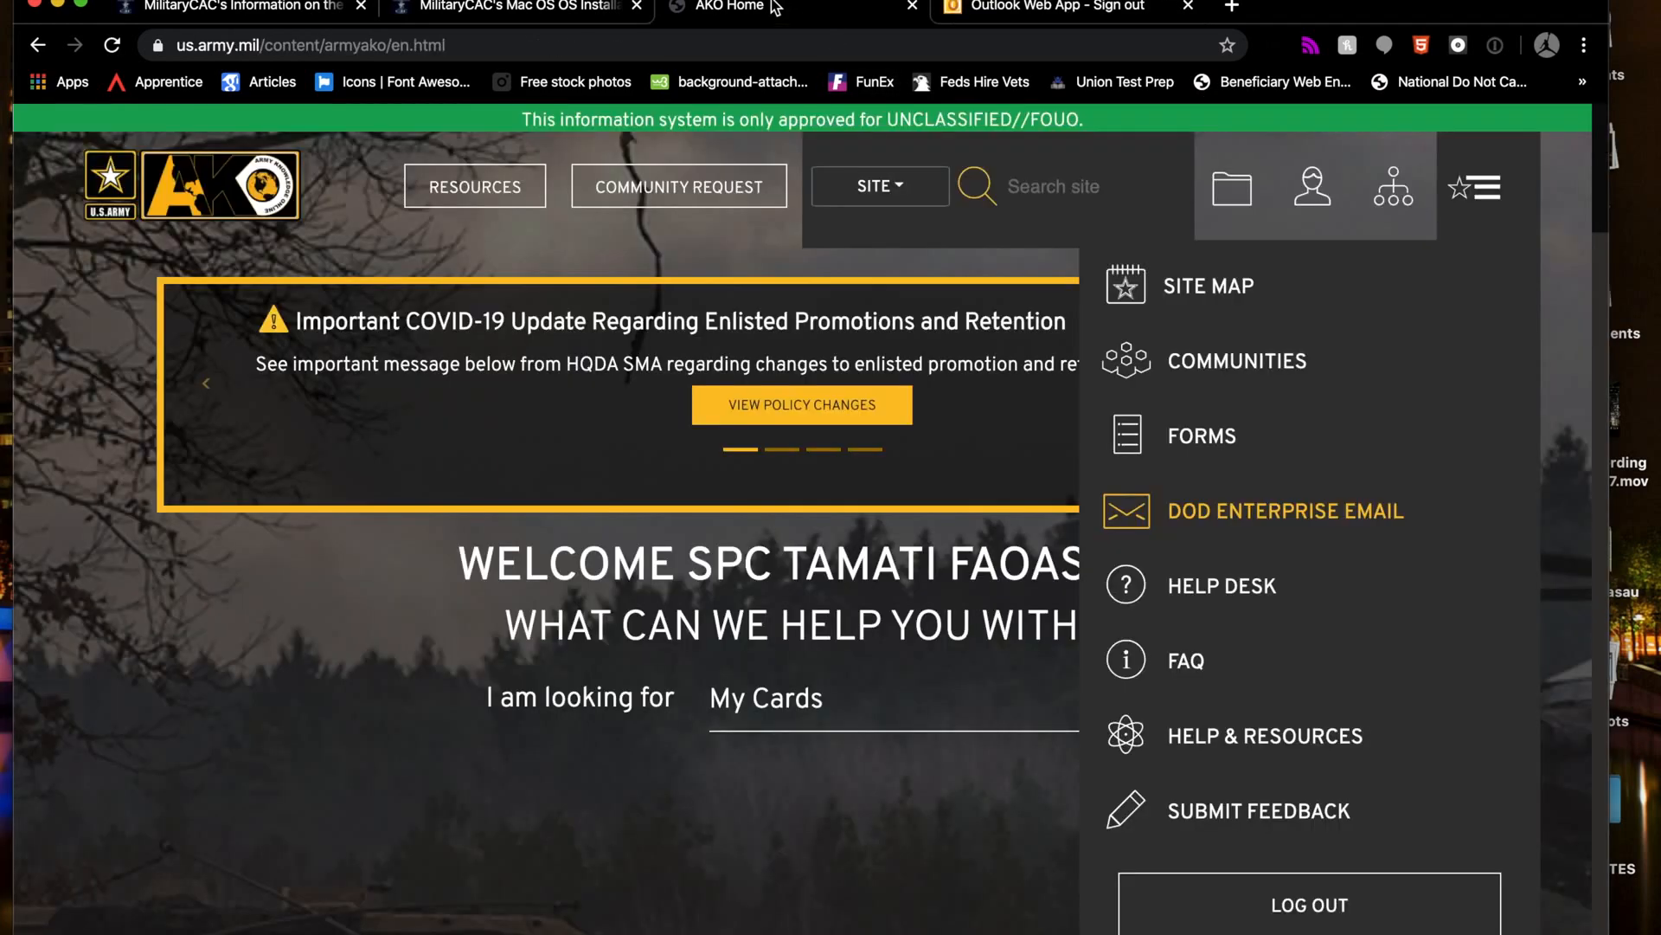
click(279, 655)
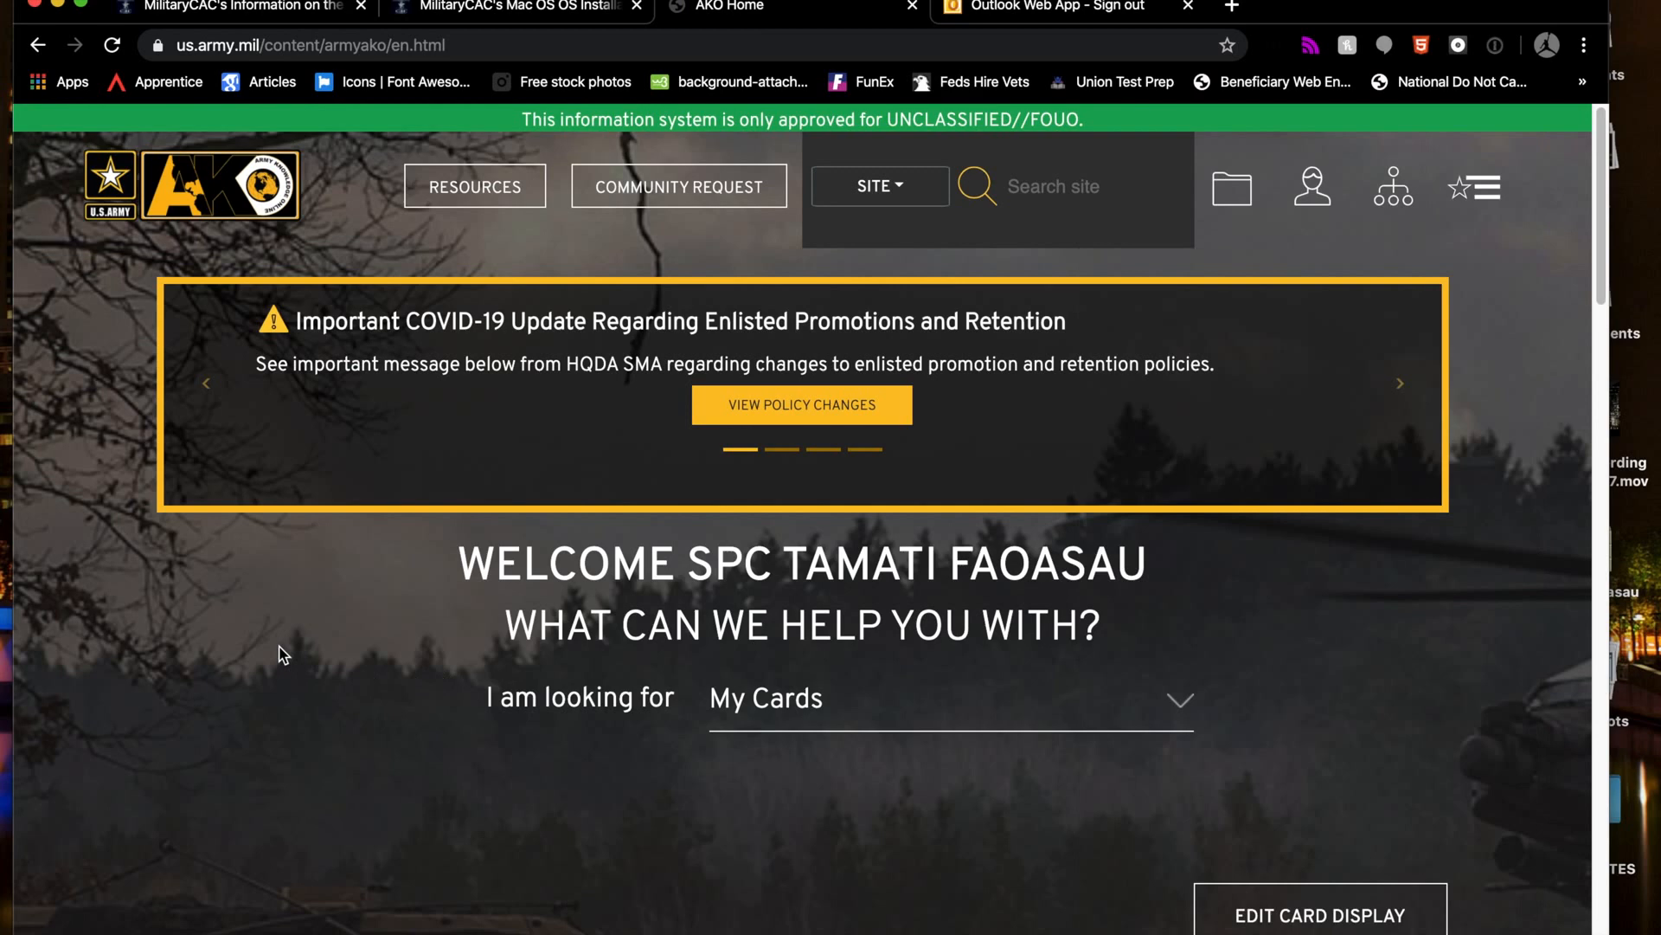
scroll(386, 657, down, 5)
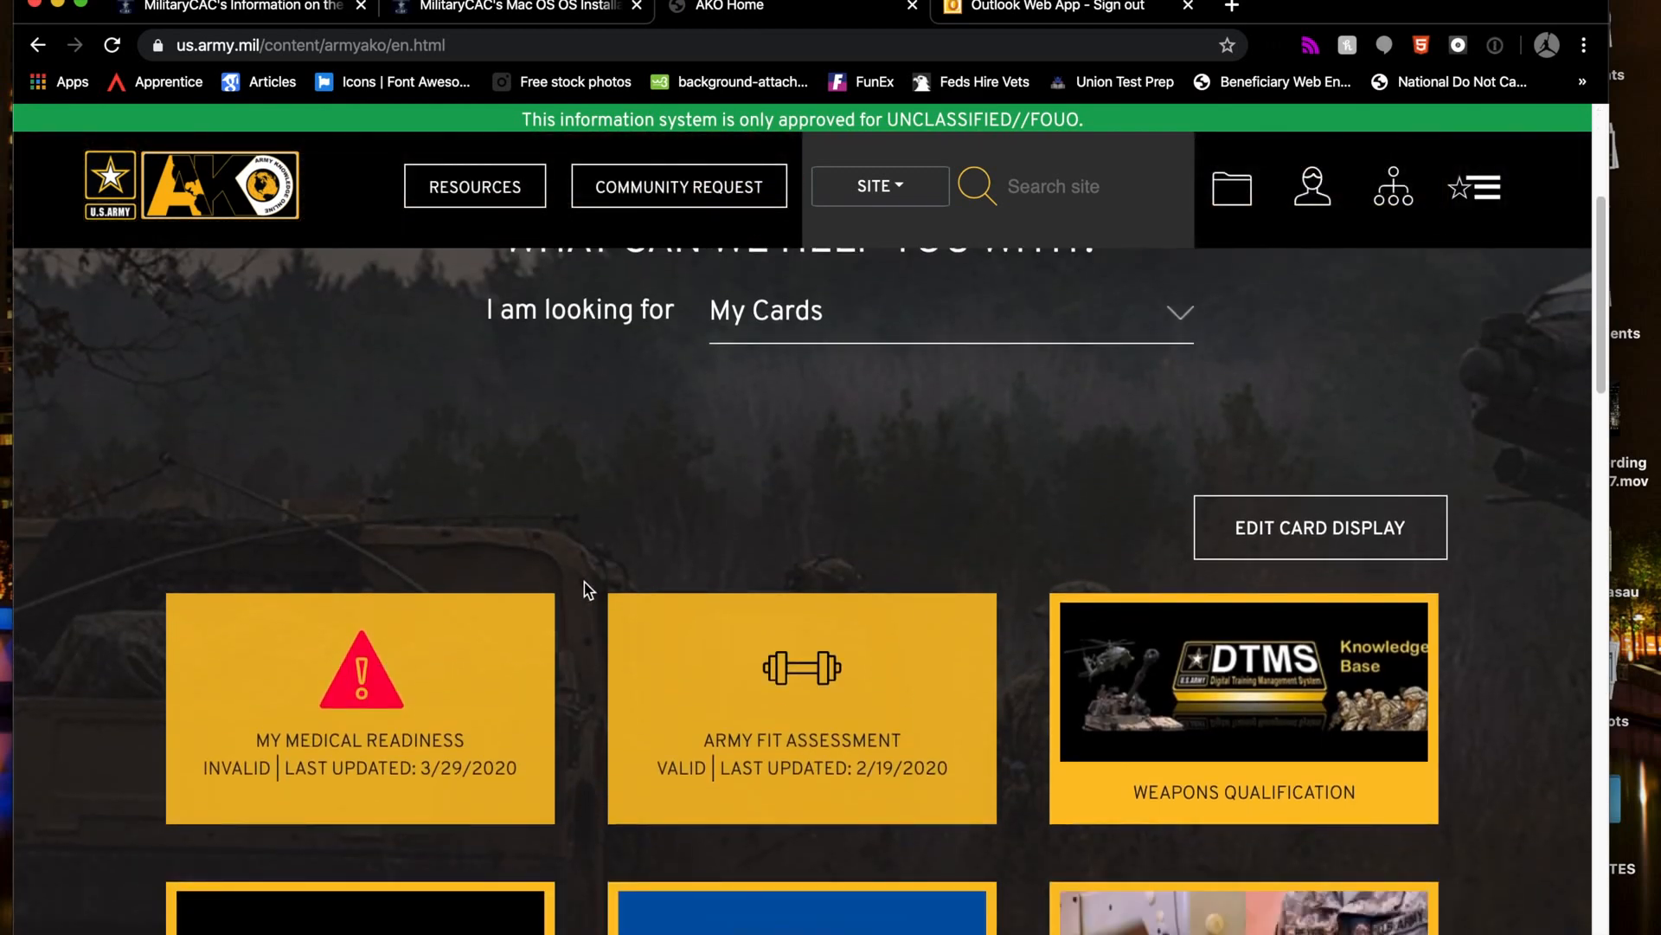
scroll(586, 590, down, 3)
scroll(586, 590, up, 7)
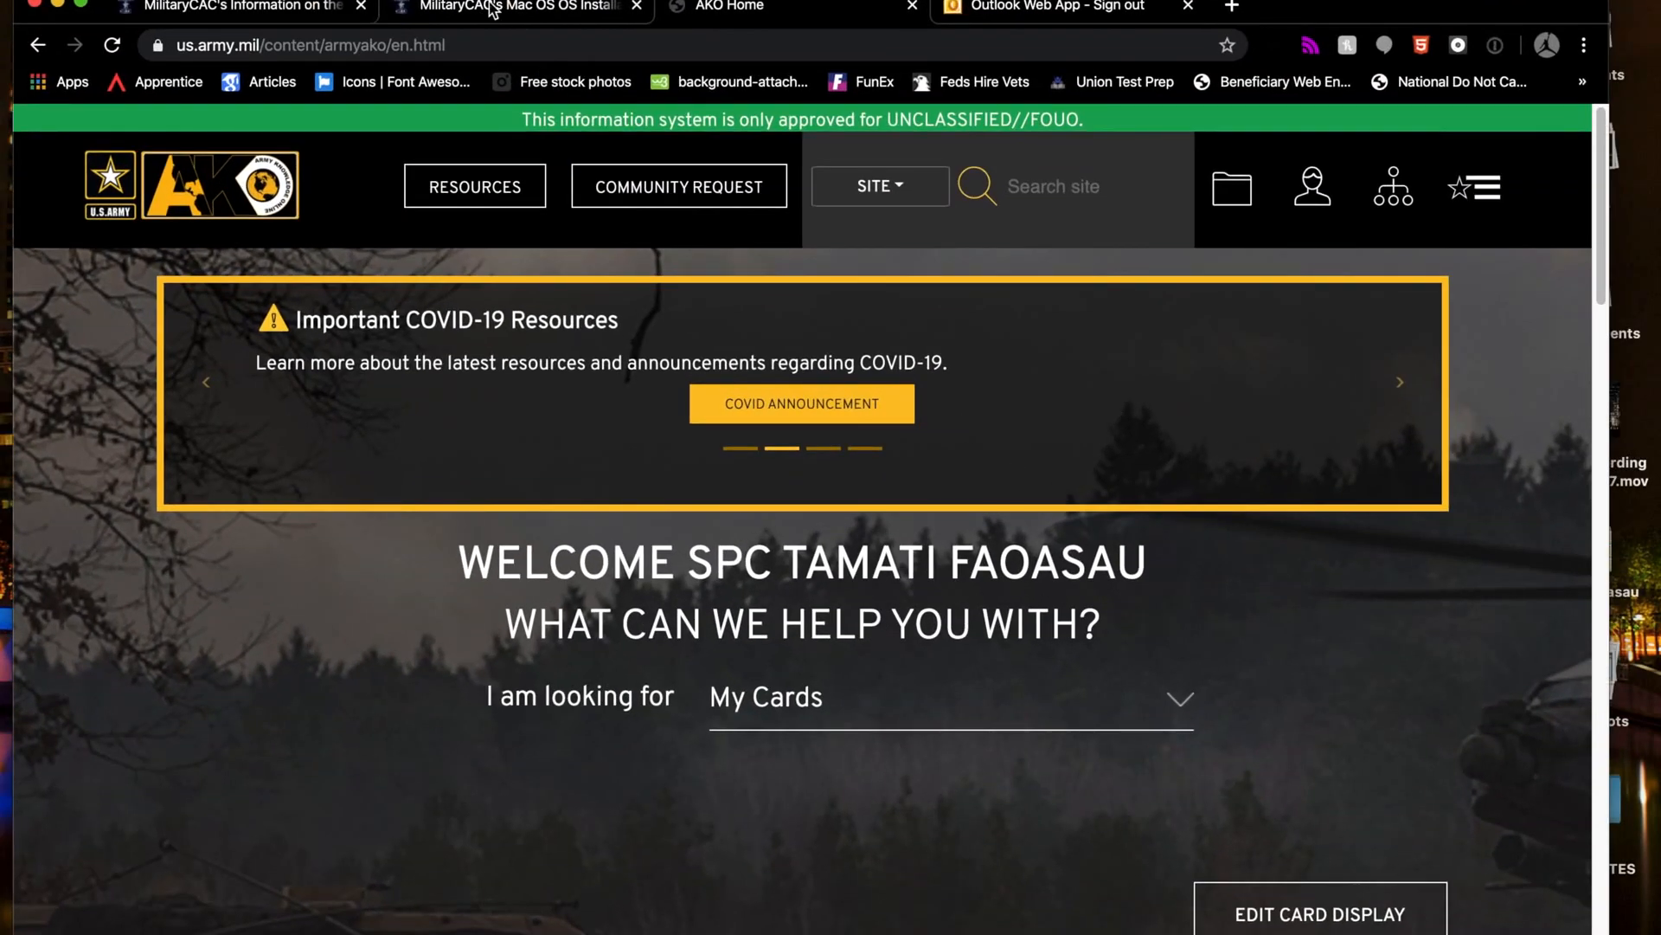
Review MilitaryCAC's Mac install checklist from its opening notes through Step 1 and Step 2 on the CAC reader.
click(491, 8)
scroll(505, 336, up, 20)
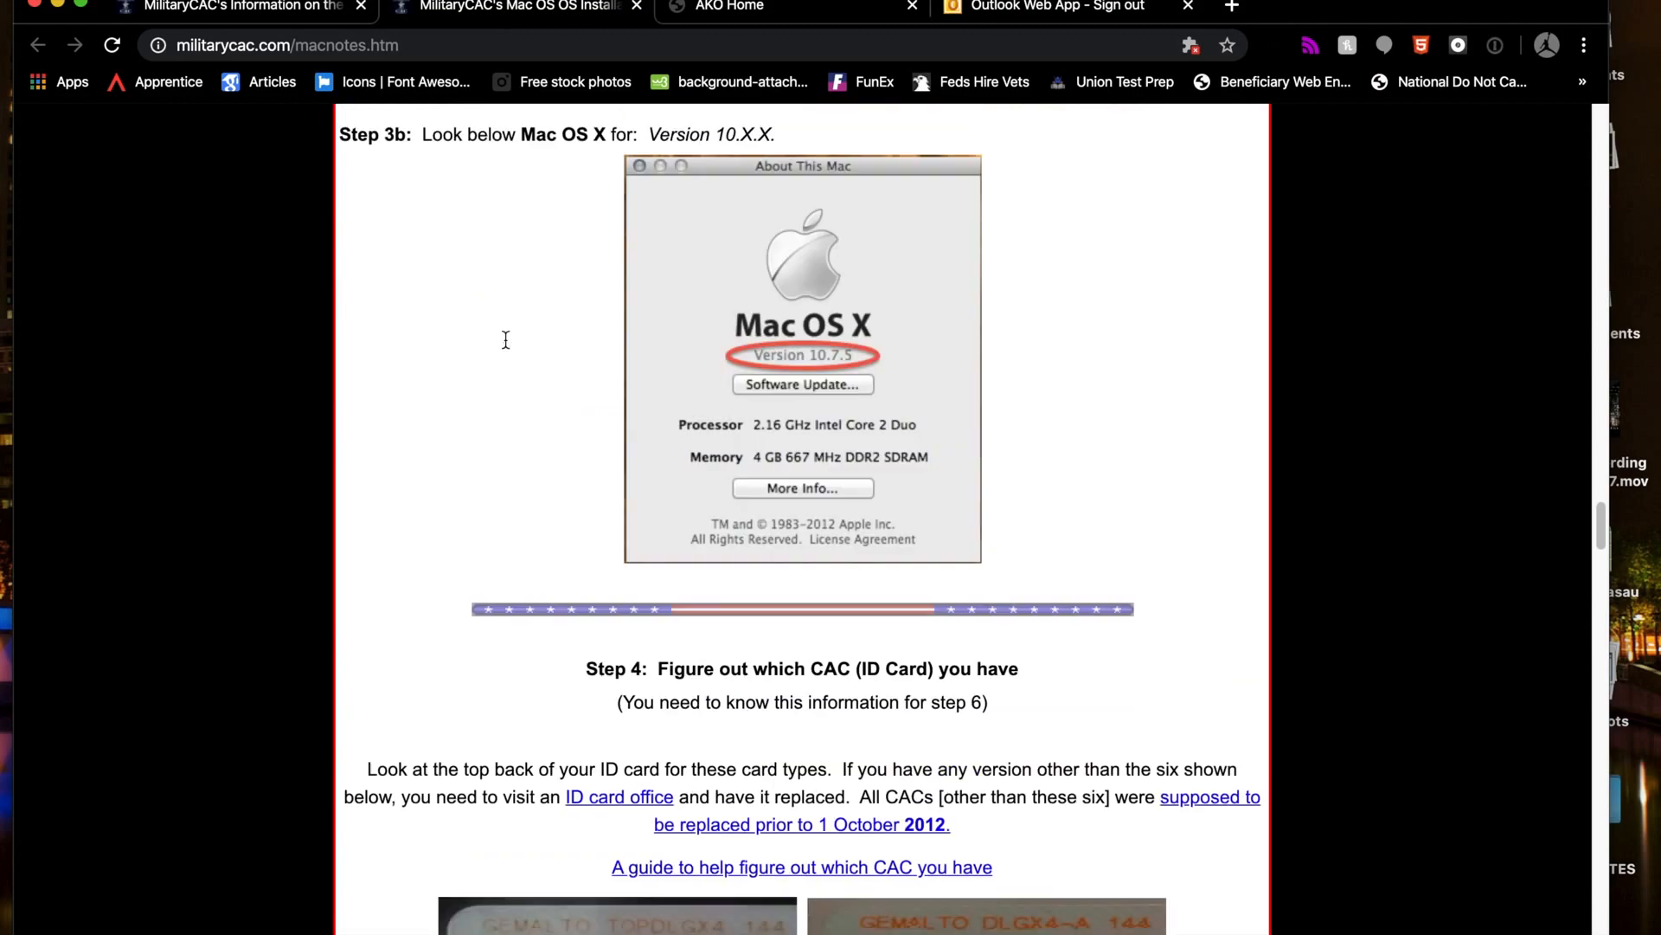
scroll(505, 337, up, 20)
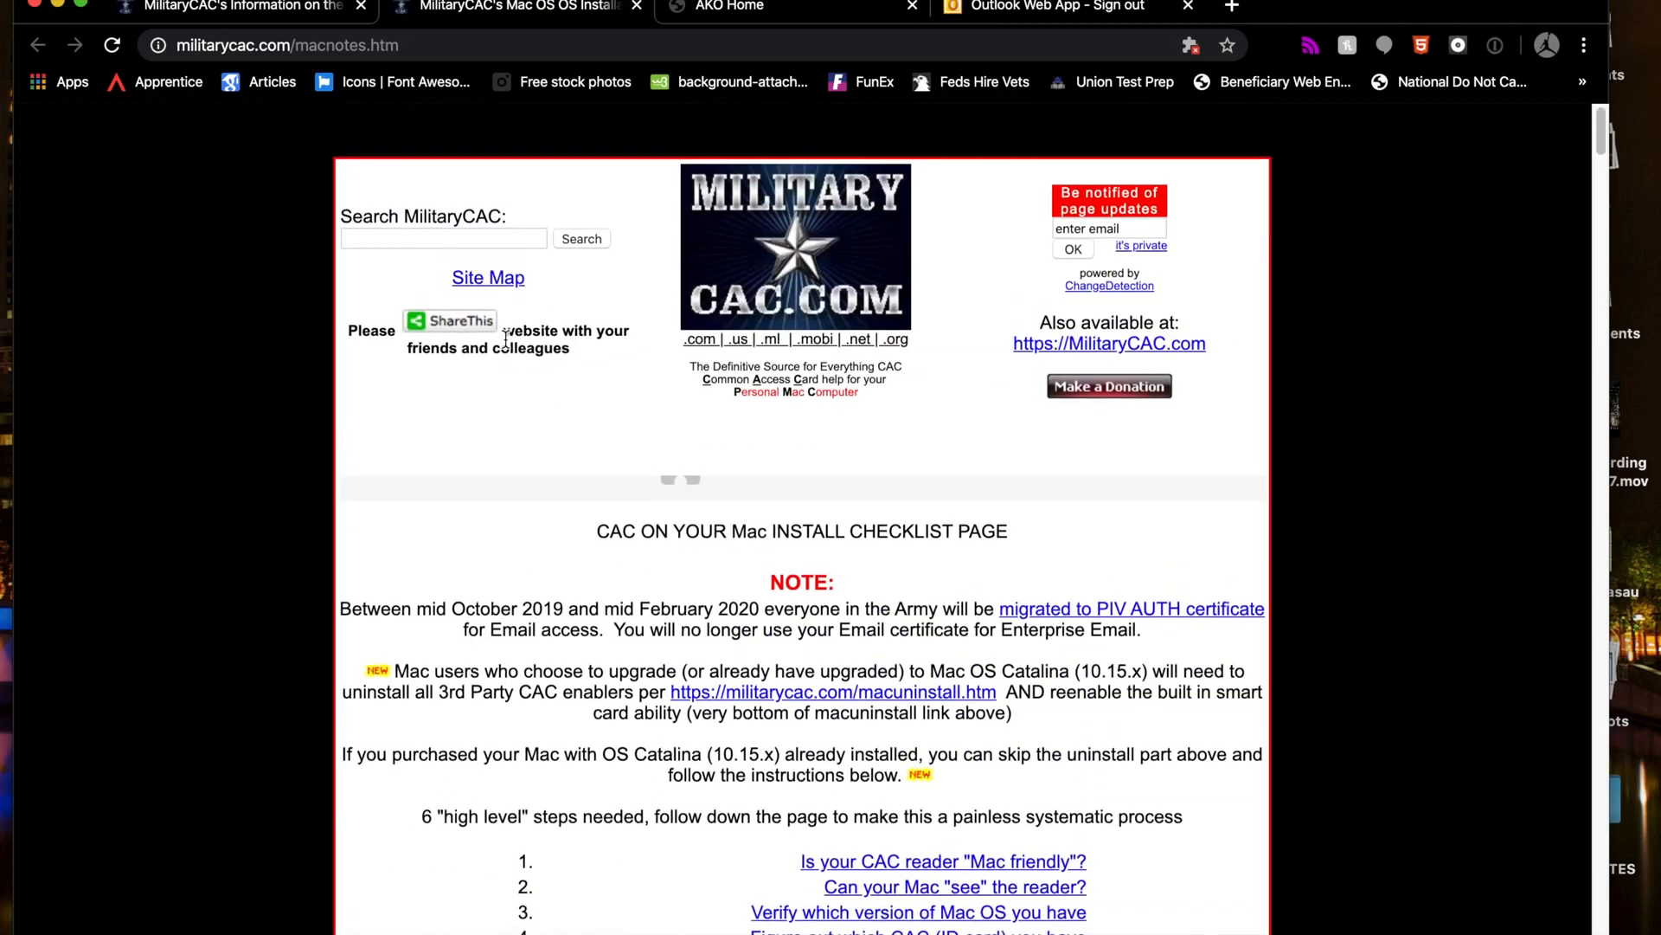
scroll(547, 829, down, 2)
scroll(547, 829, down, 10)
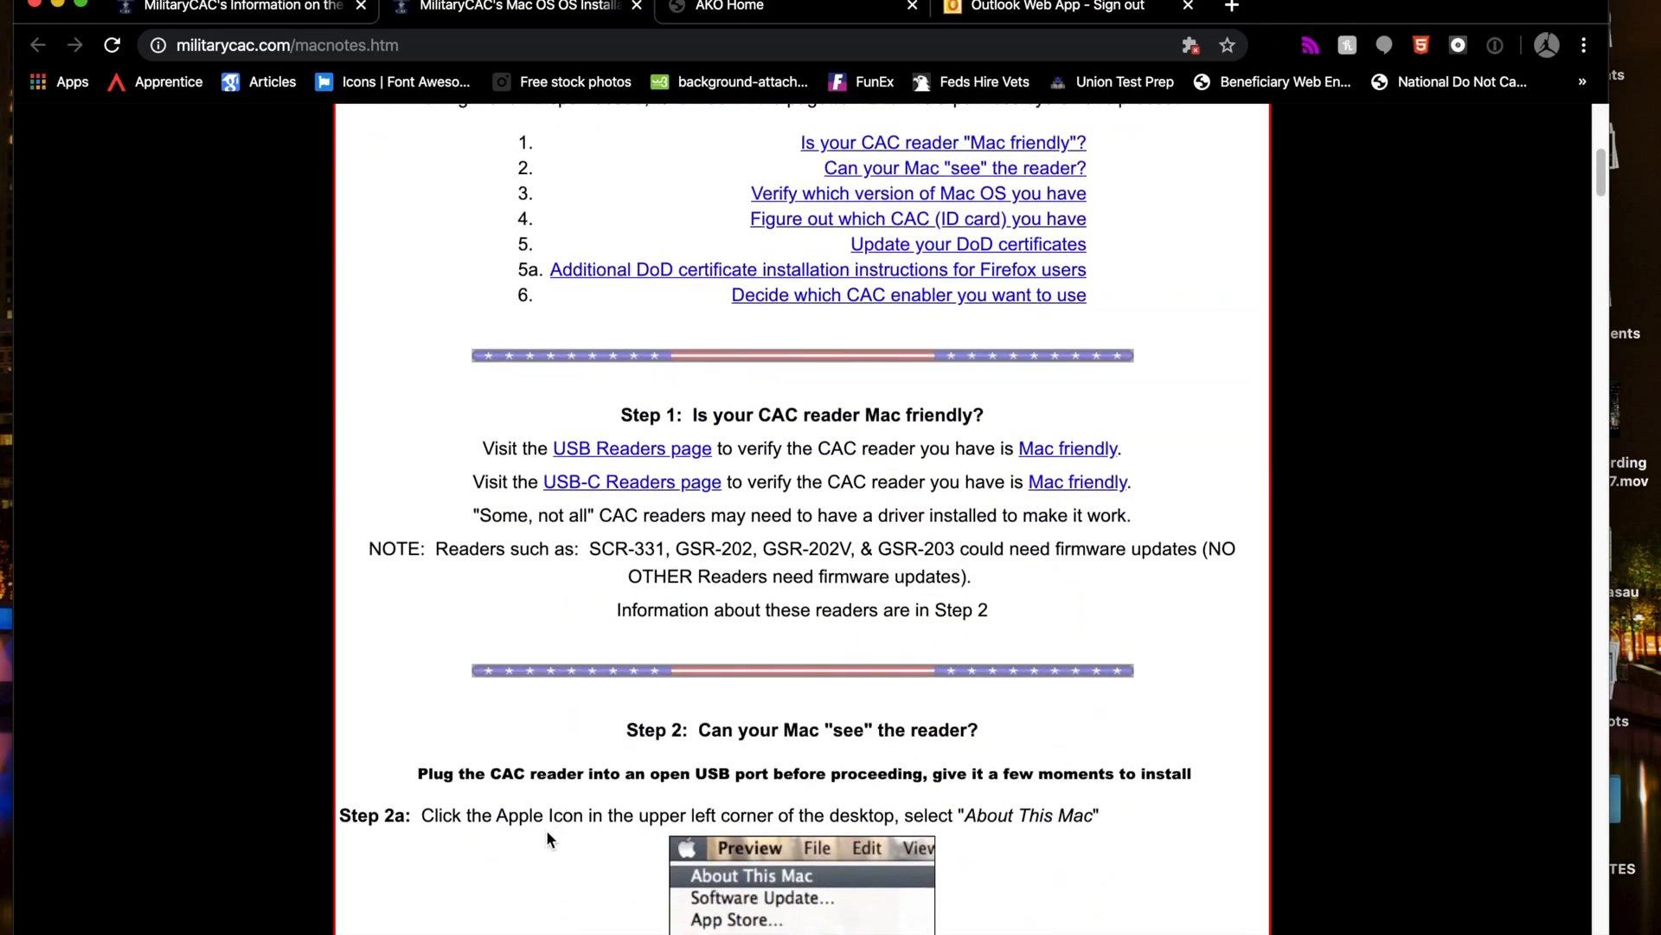
scroll(547, 838, down, 5)
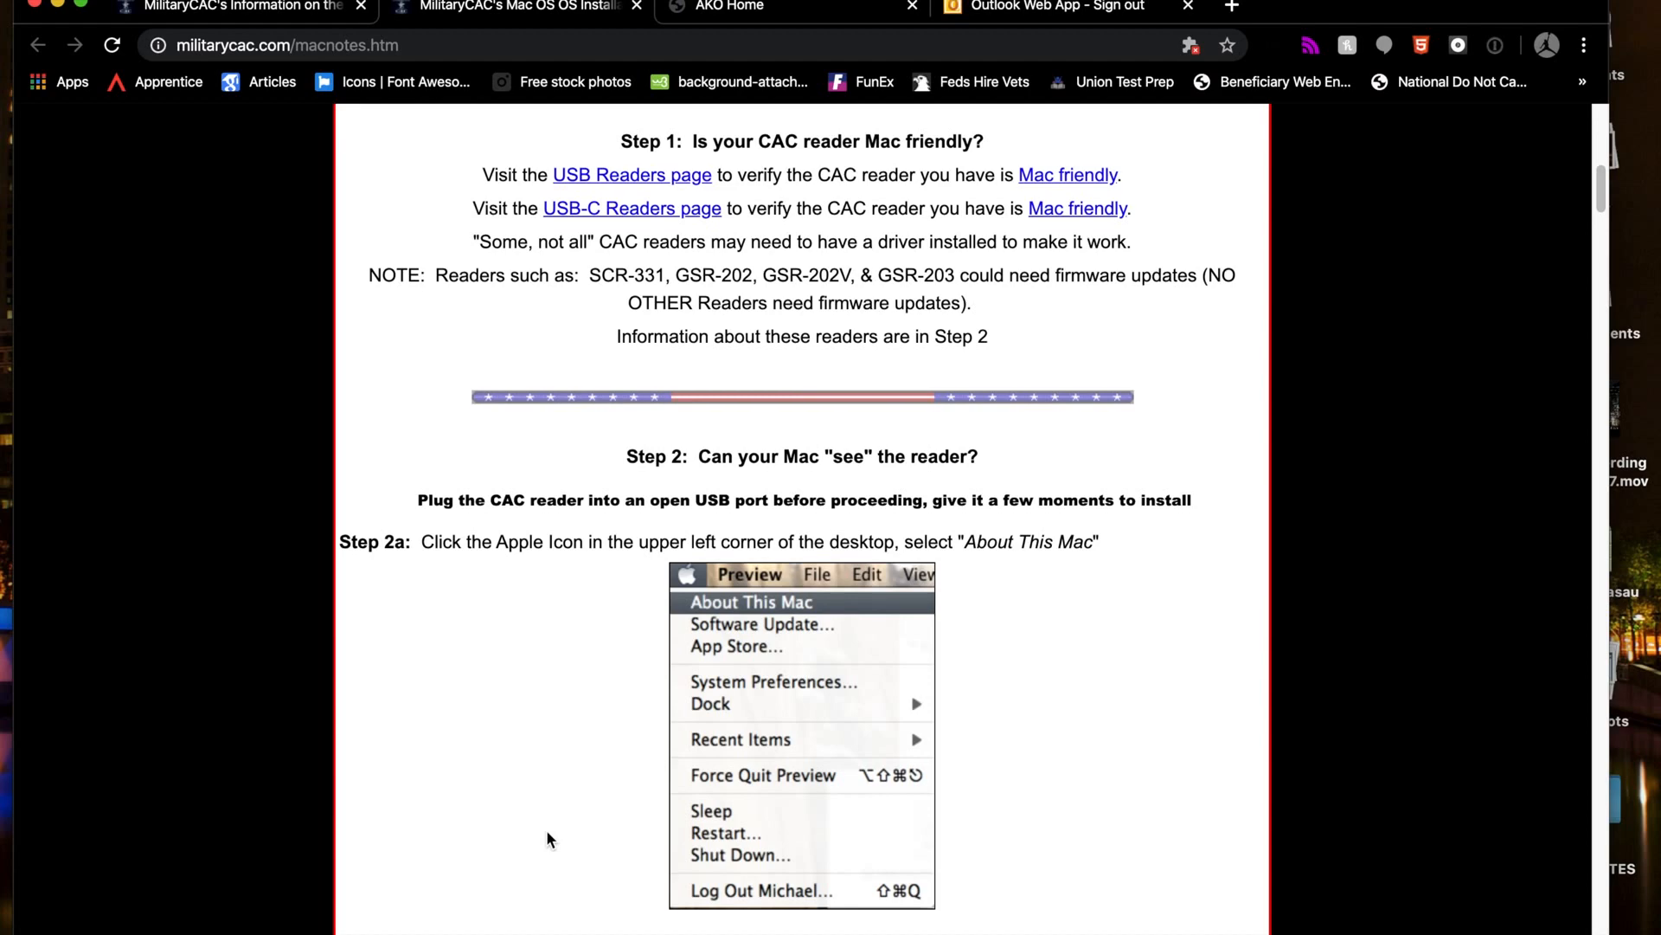
Open MilitaryCAC's Windows RT instructions in a new tab from the DoD certificates page and look over the Windows 8 / 8.1 CAC guidance.
scroll(547, 837, up, 20)
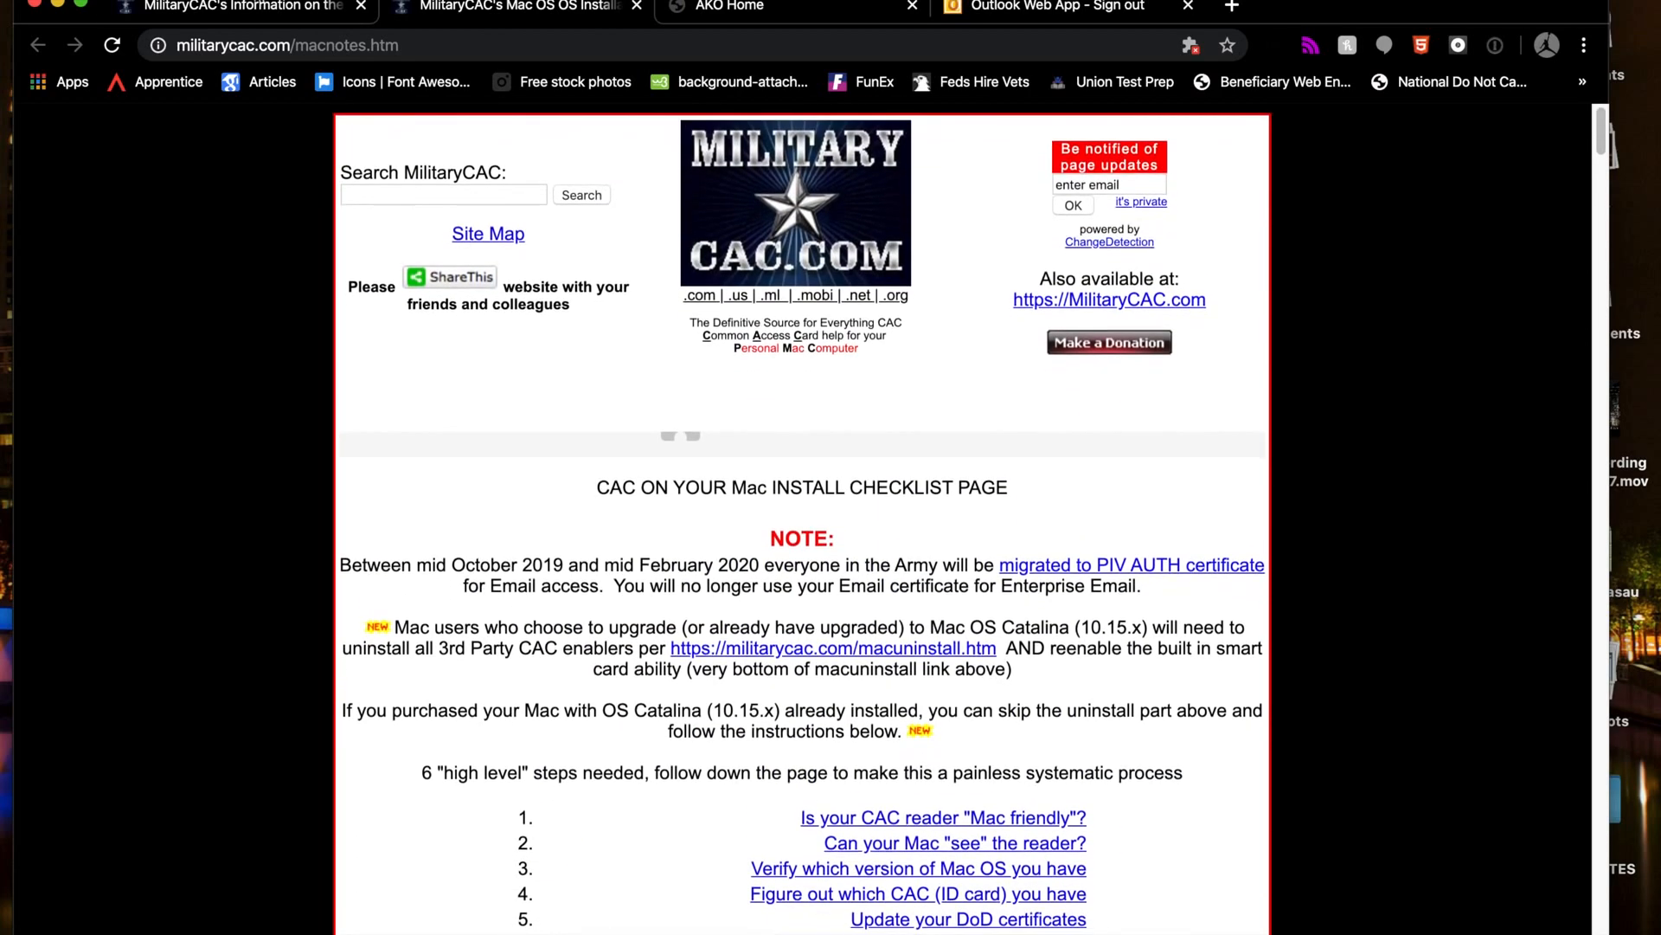
click(241, 10)
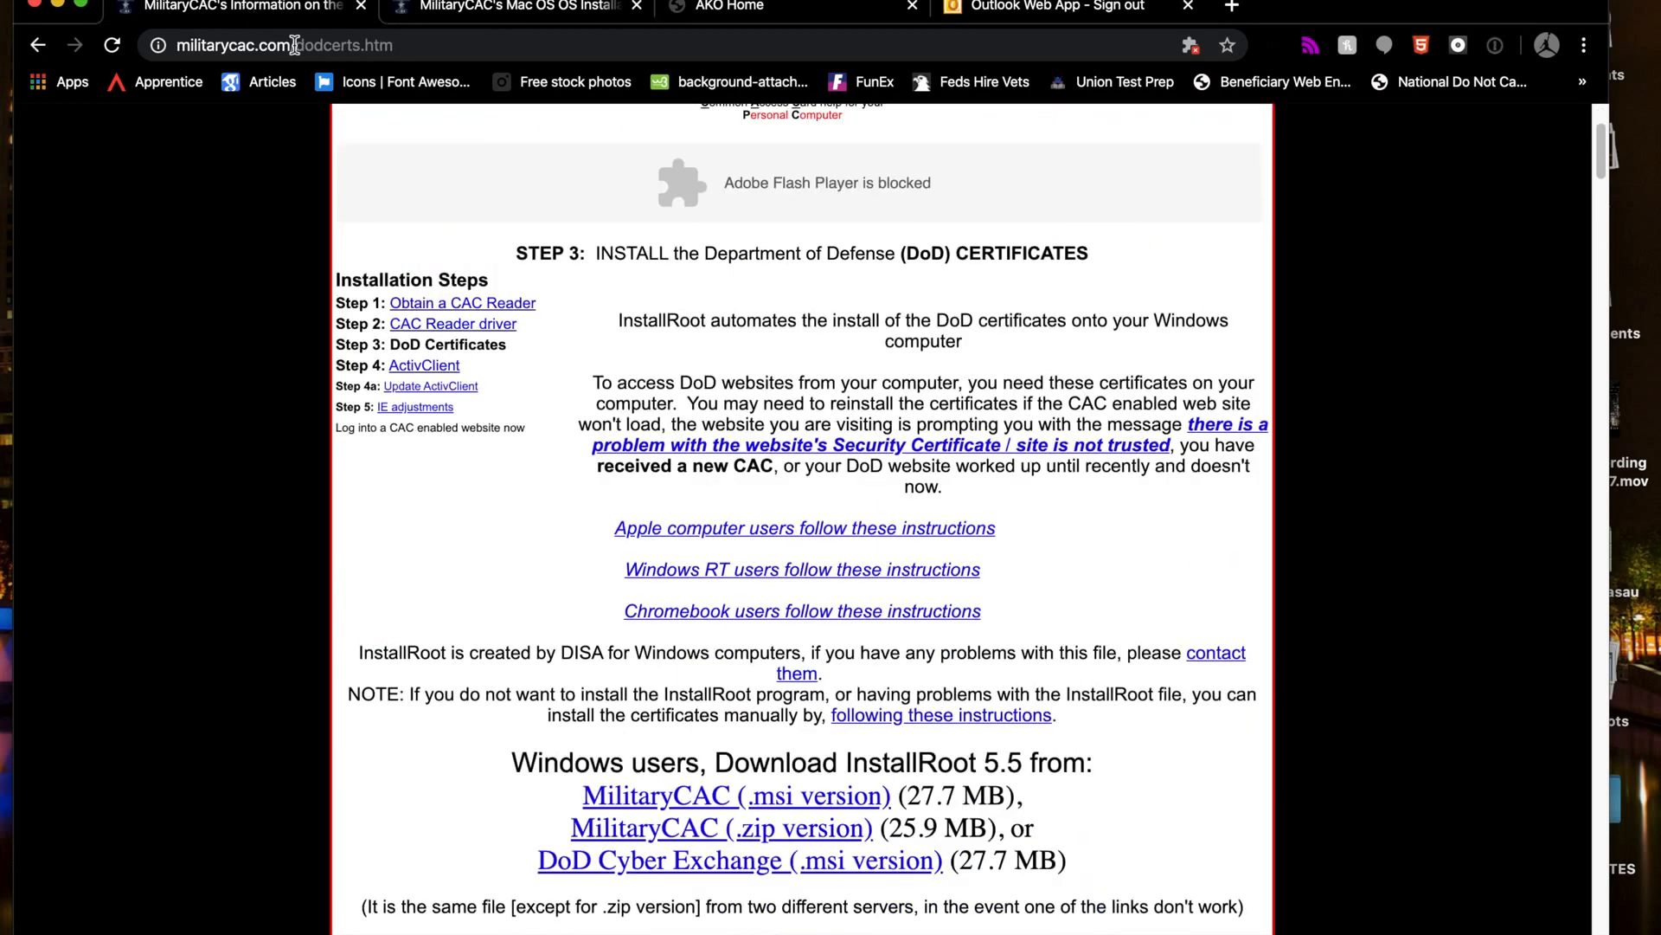
super+click(760, 571)
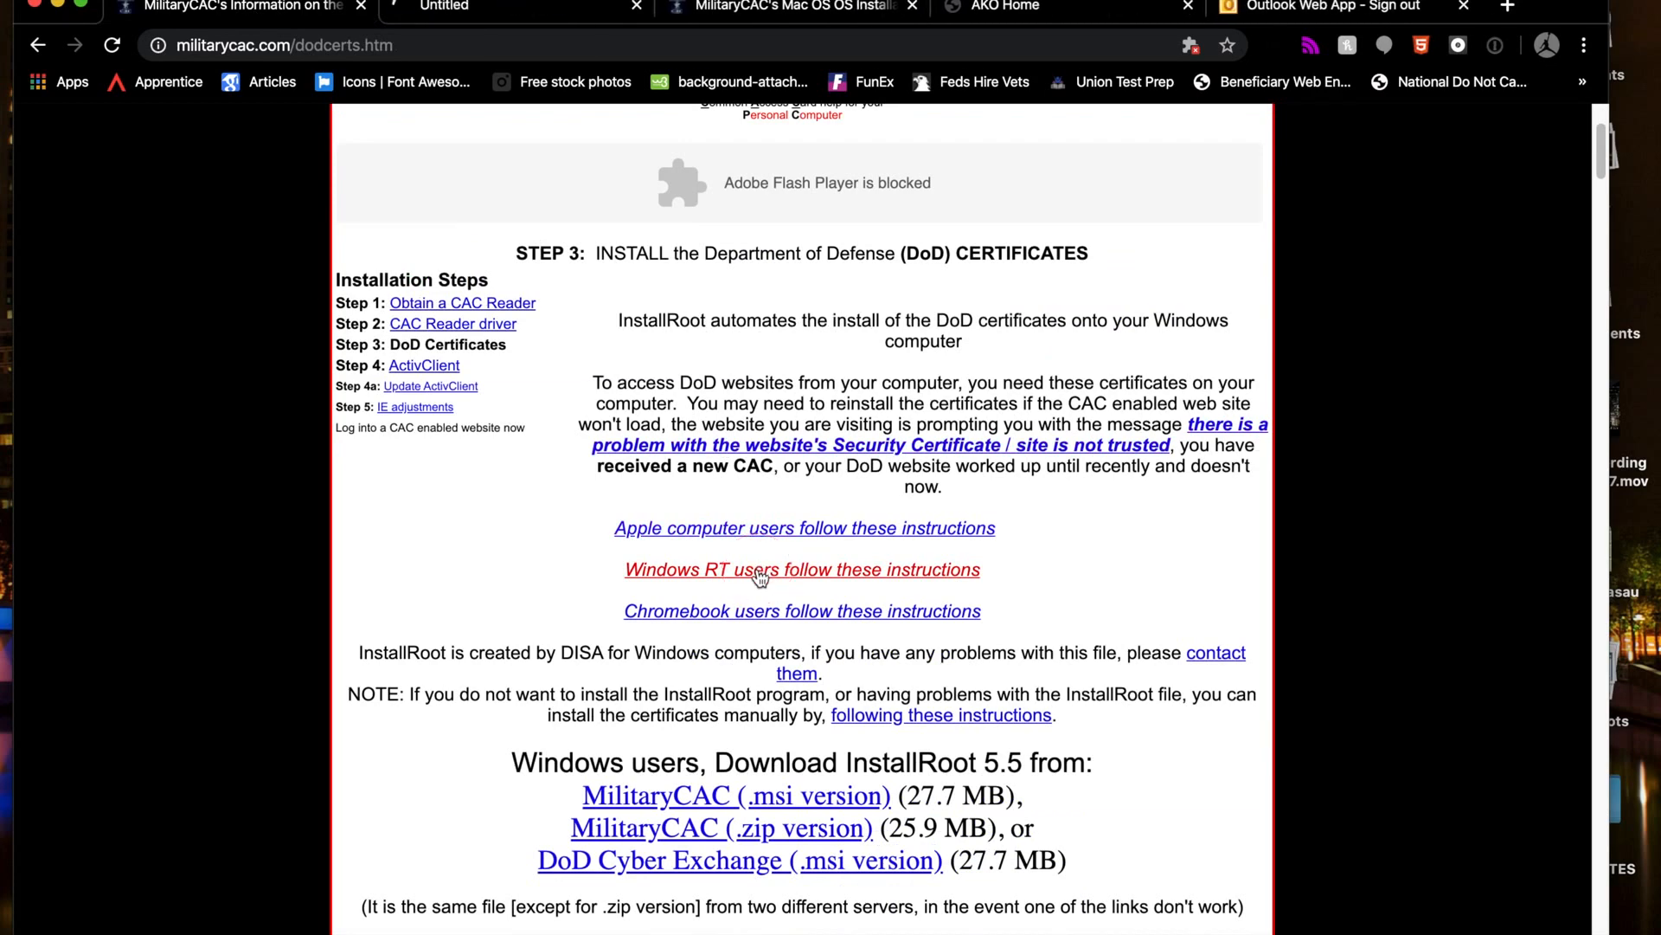
click(567, 7)
scroll(671, 496, down, 10)
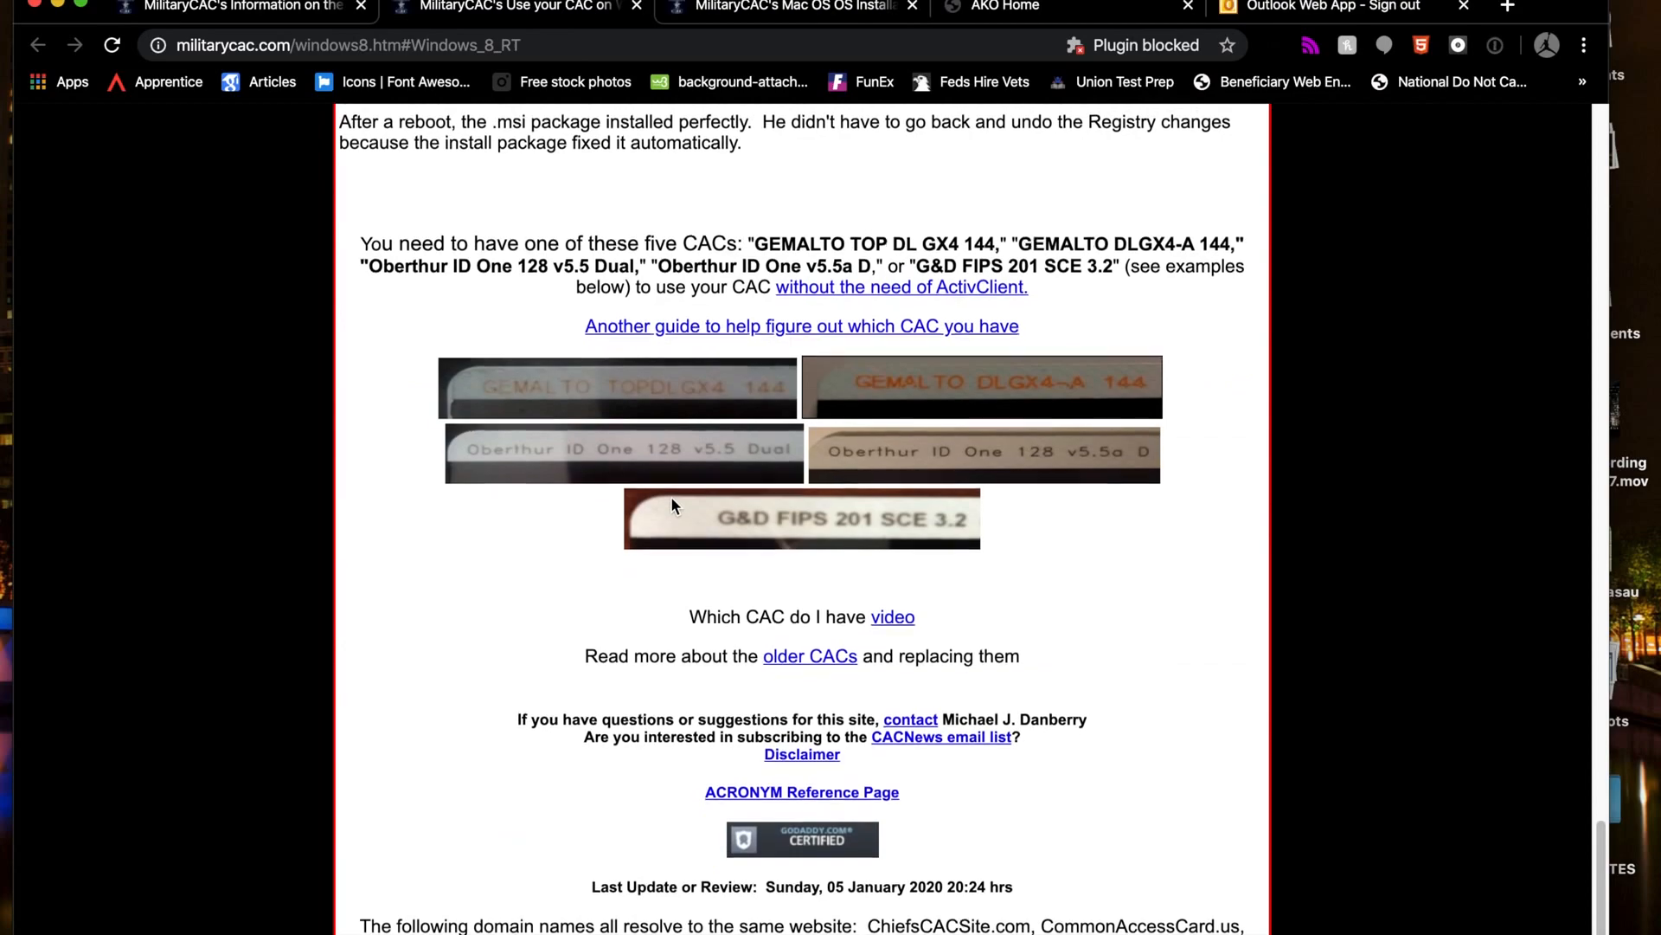
scroll(671, 496, up, 15)
scroll(656, 492, down, 5)
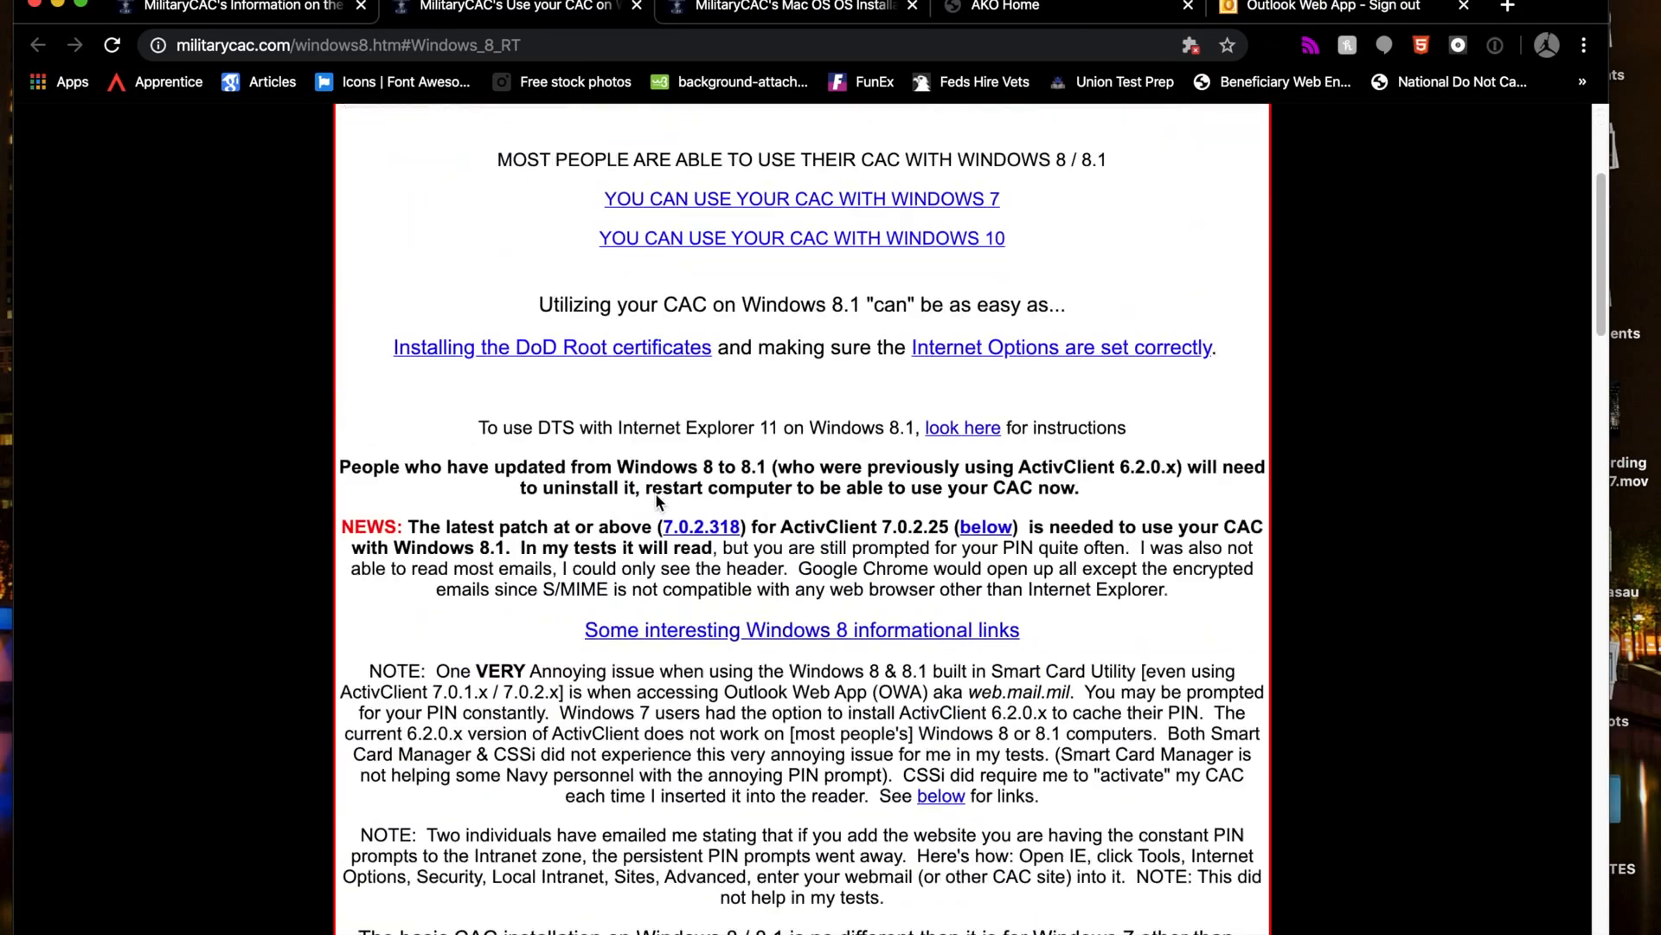
scroll(656, 491, up, 10)
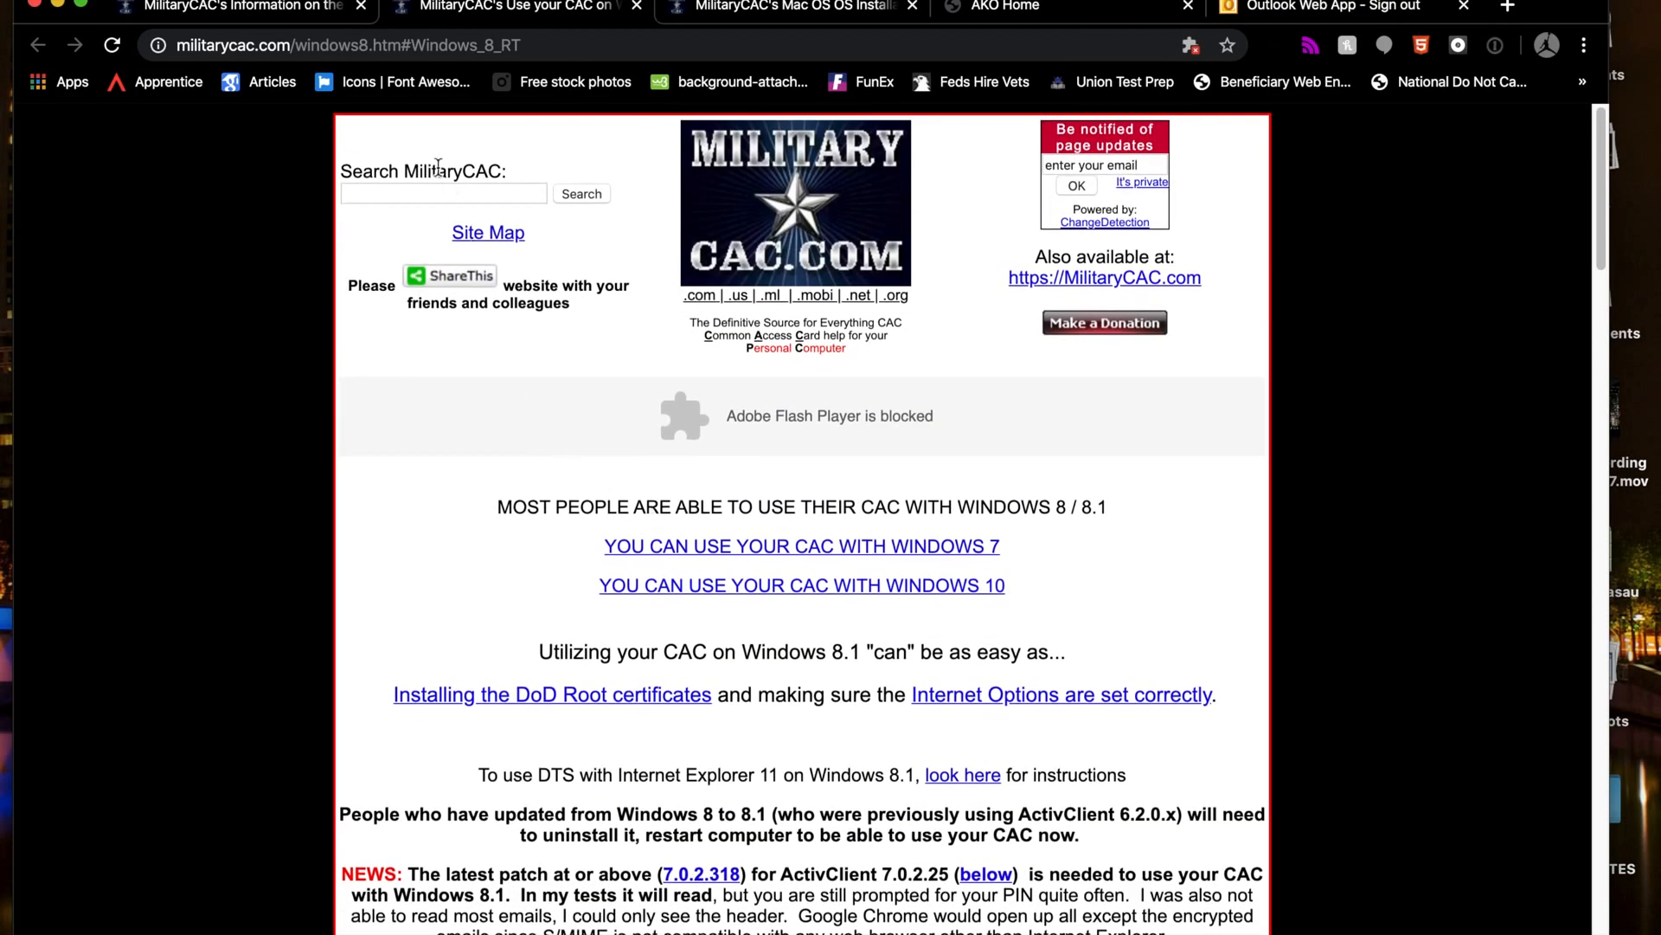
Review the Windows InstallRoot 5.5 instructions on the DoD certificates page, from the download links through the setup wizard to the certificate installation.
click(262, 7)
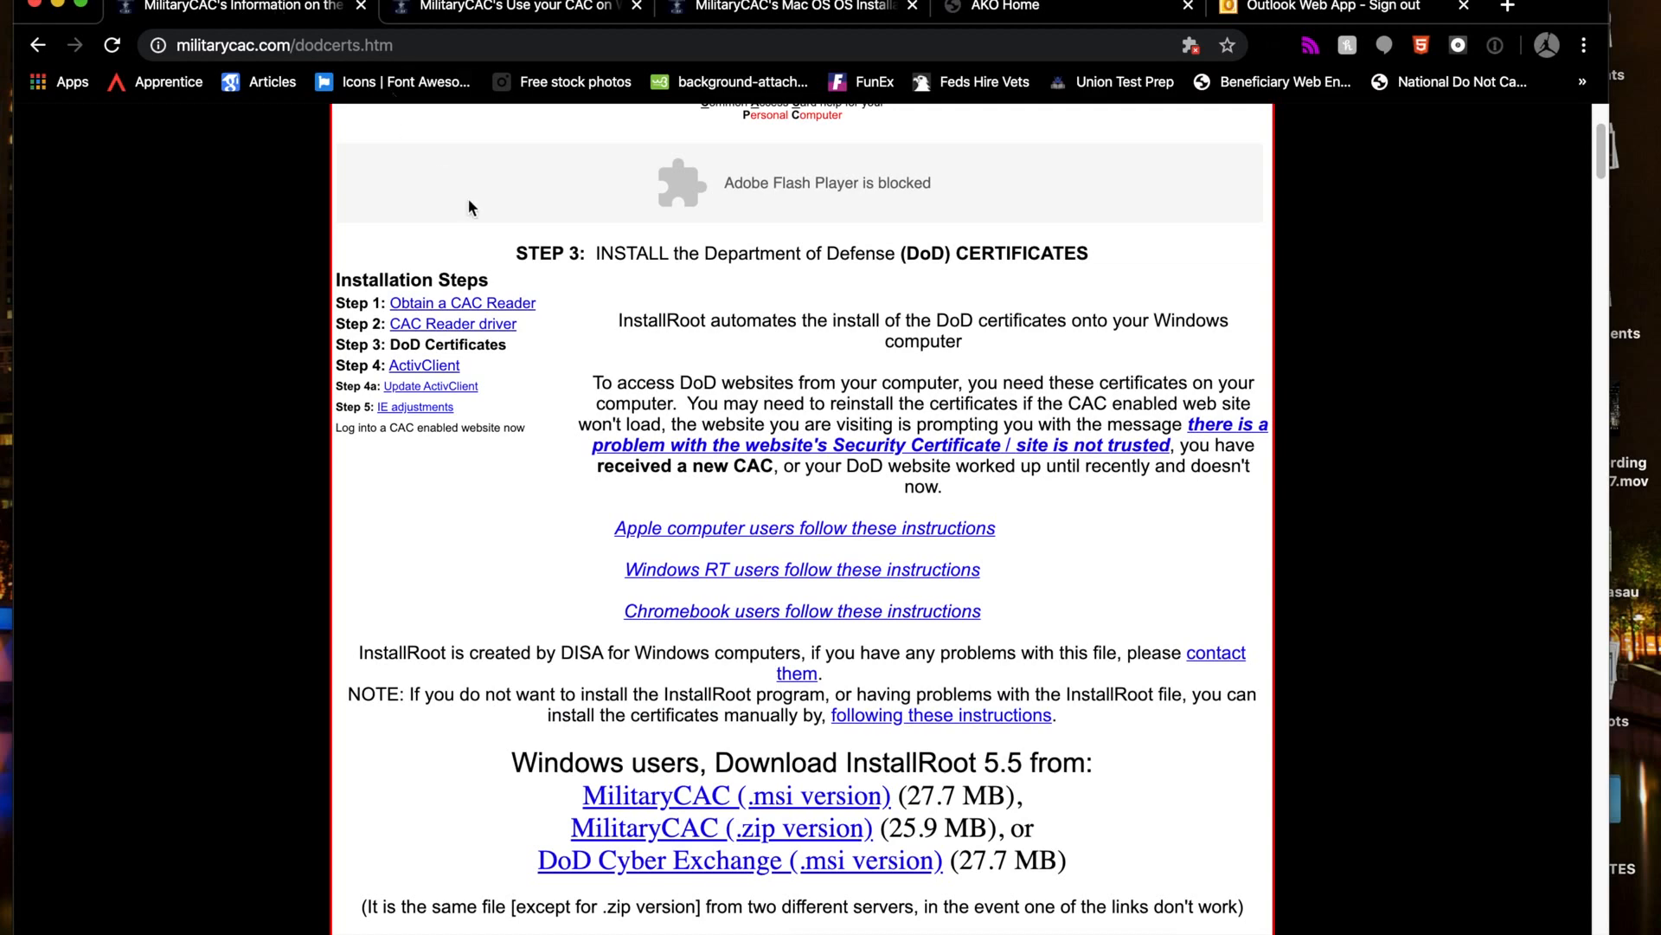
scroll(763, 685, down, 3)
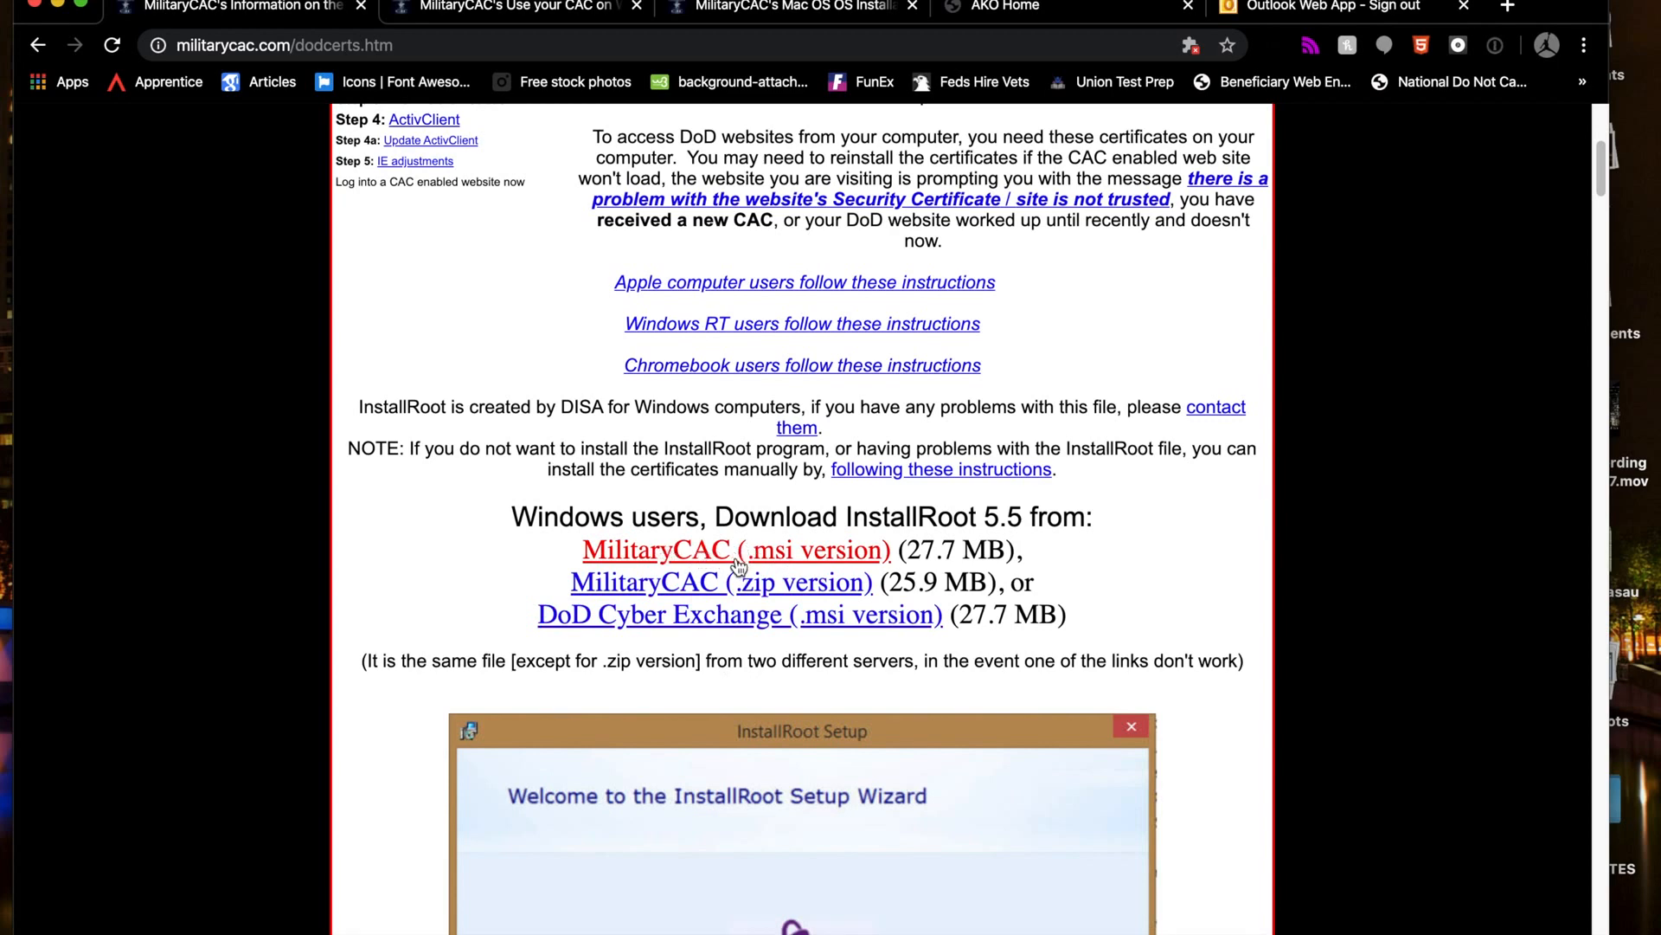
scroll(1042, 641, down, 6)
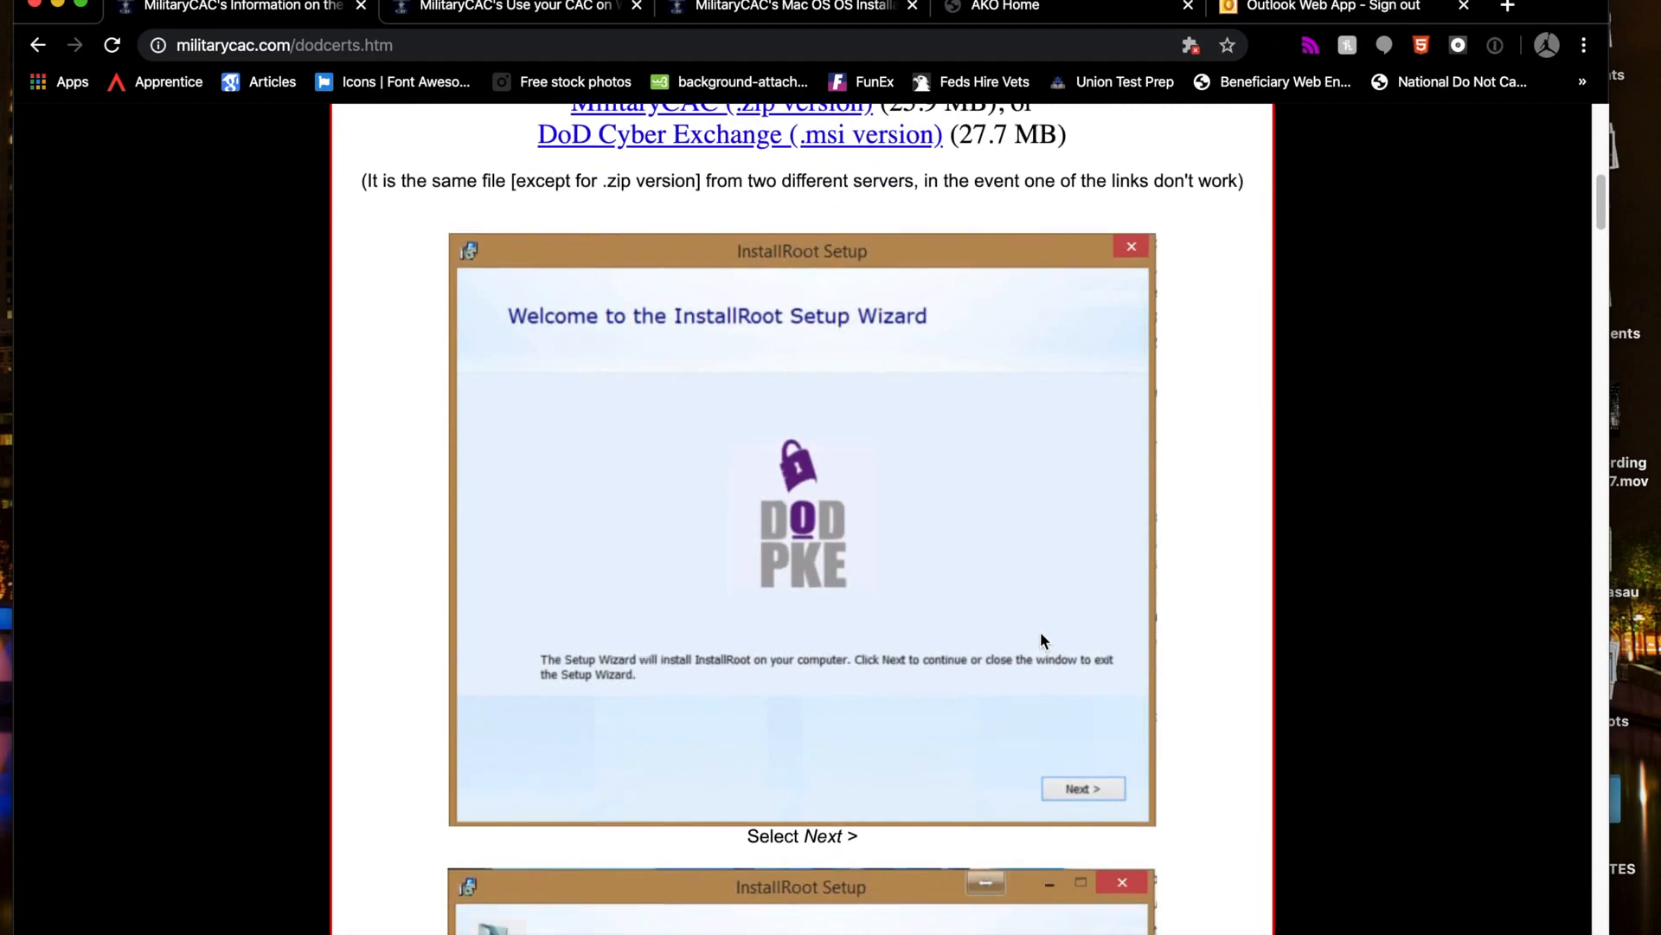
scroll(1041, 634, down, 2)
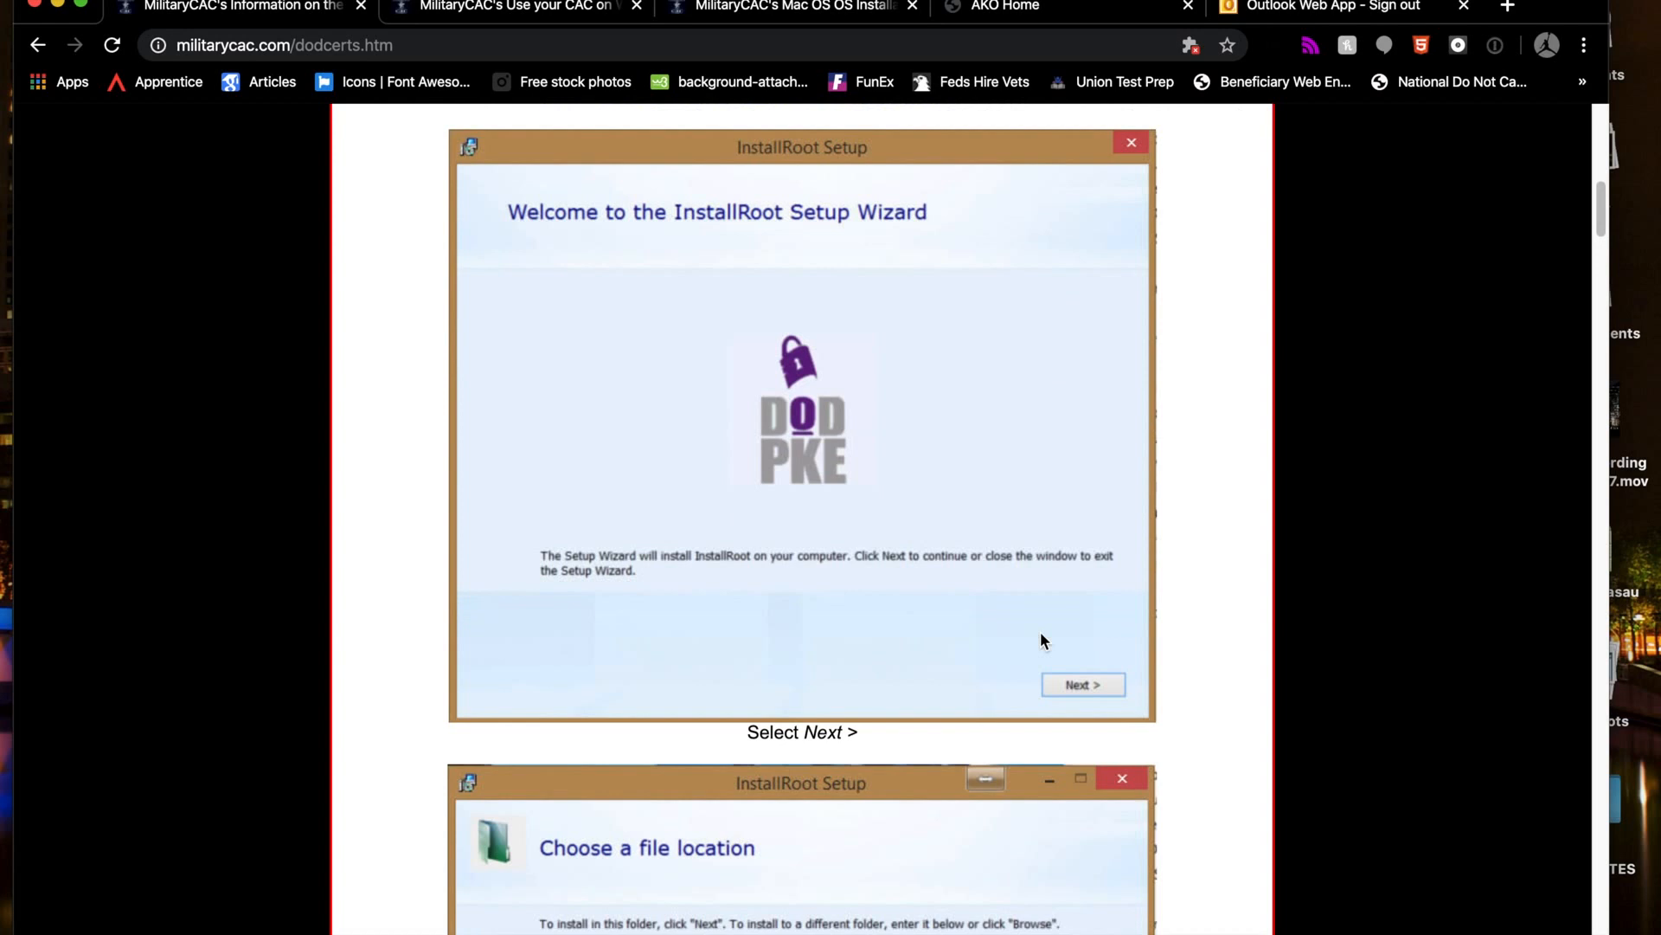
scroll(1041, 640, down, 7)
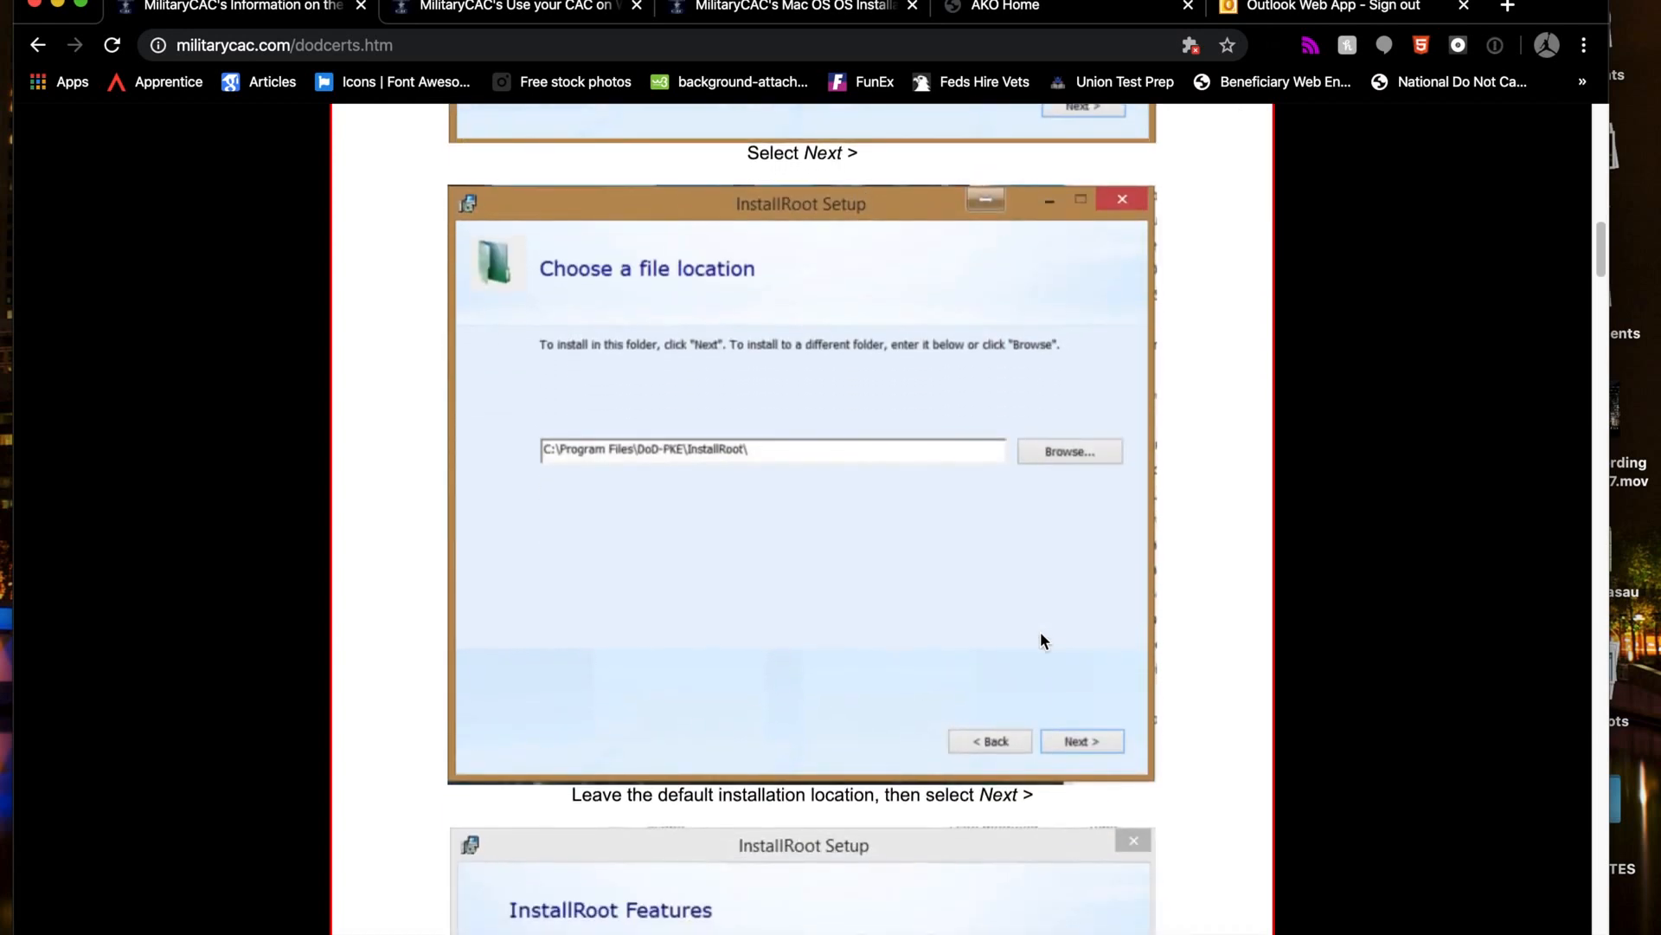
scroll(1040, 633, down, 8)
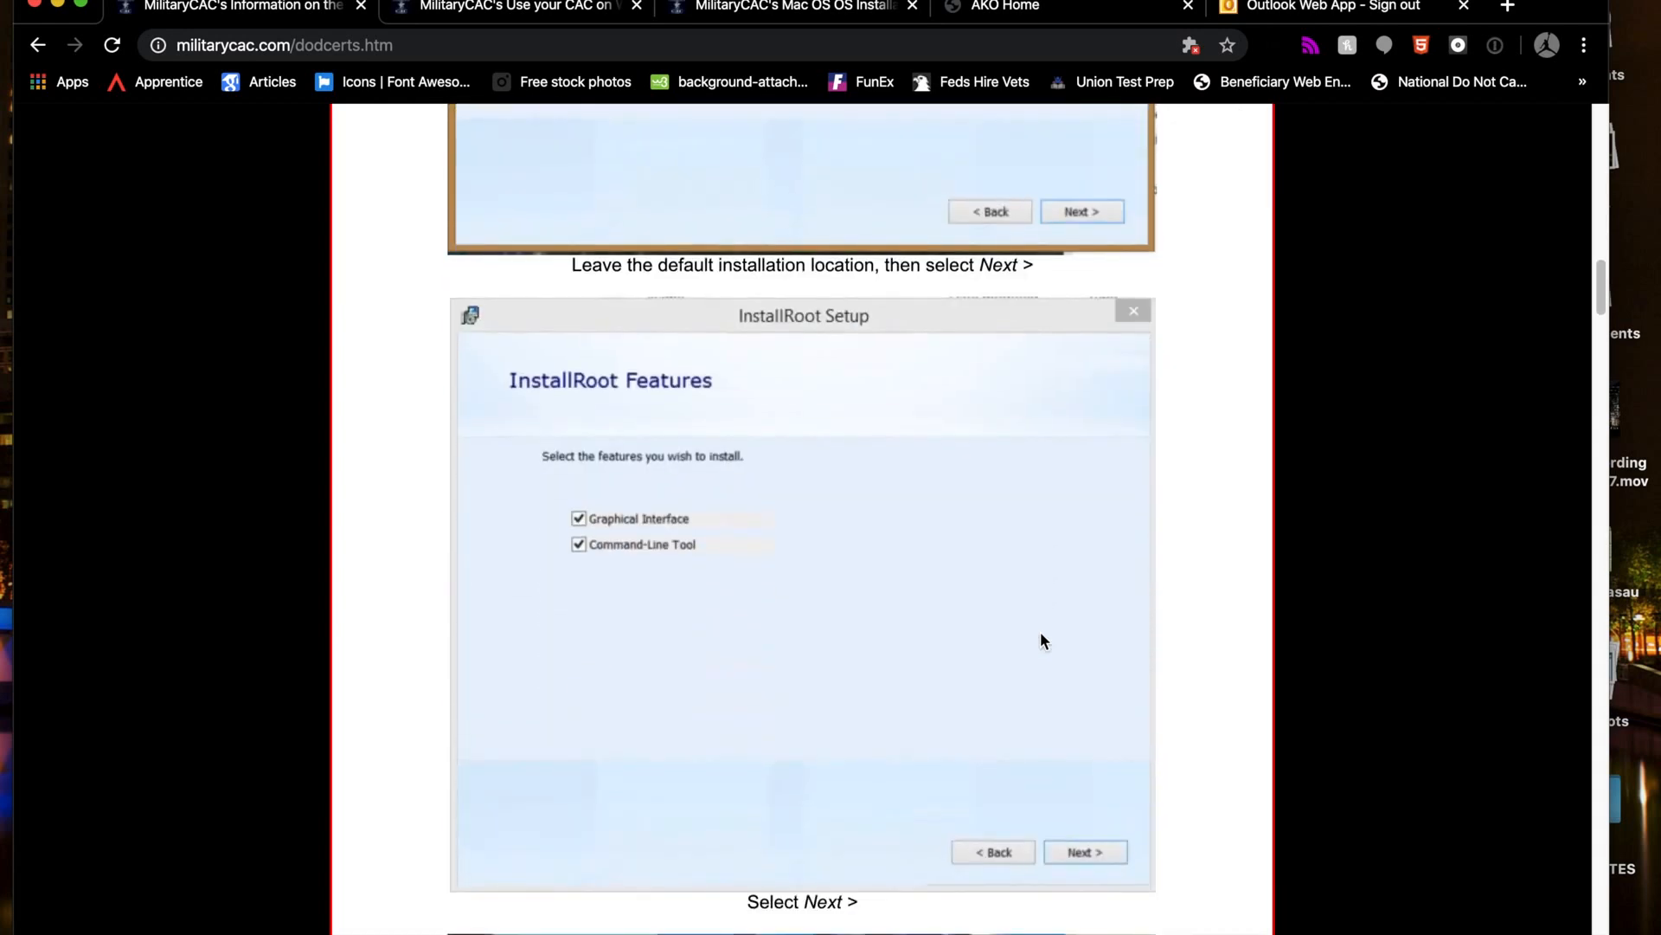
scroll(1041, 640, down, 10)
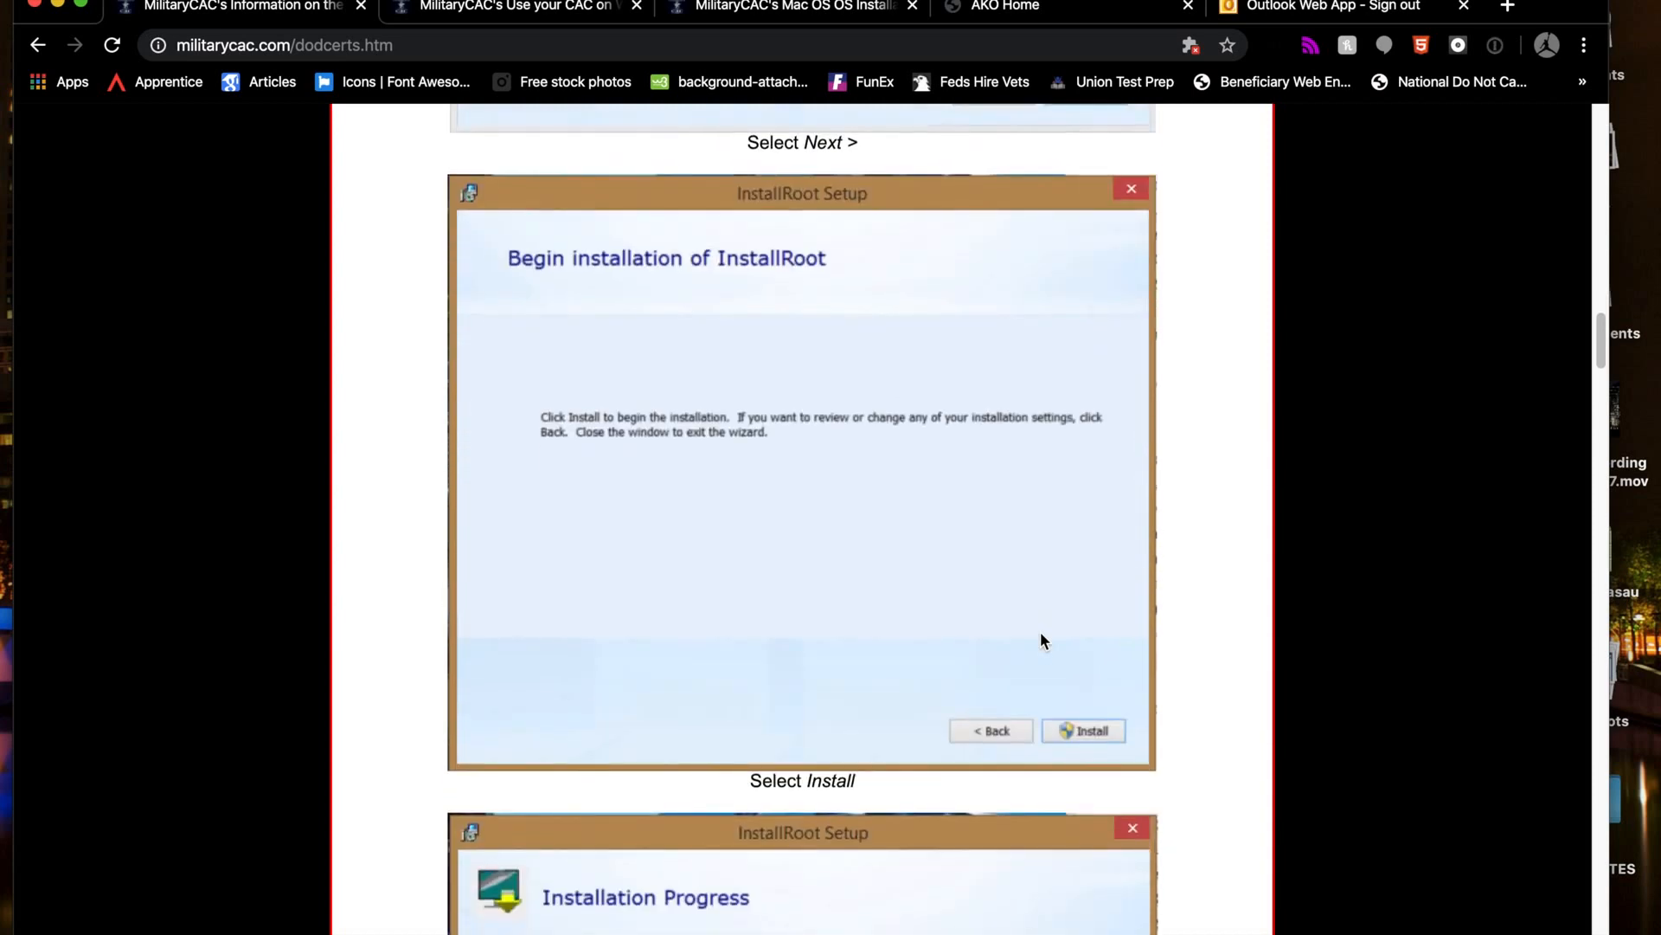
scroll(1041, 640, up, 3)
scroll(1041, 640, down, 10)
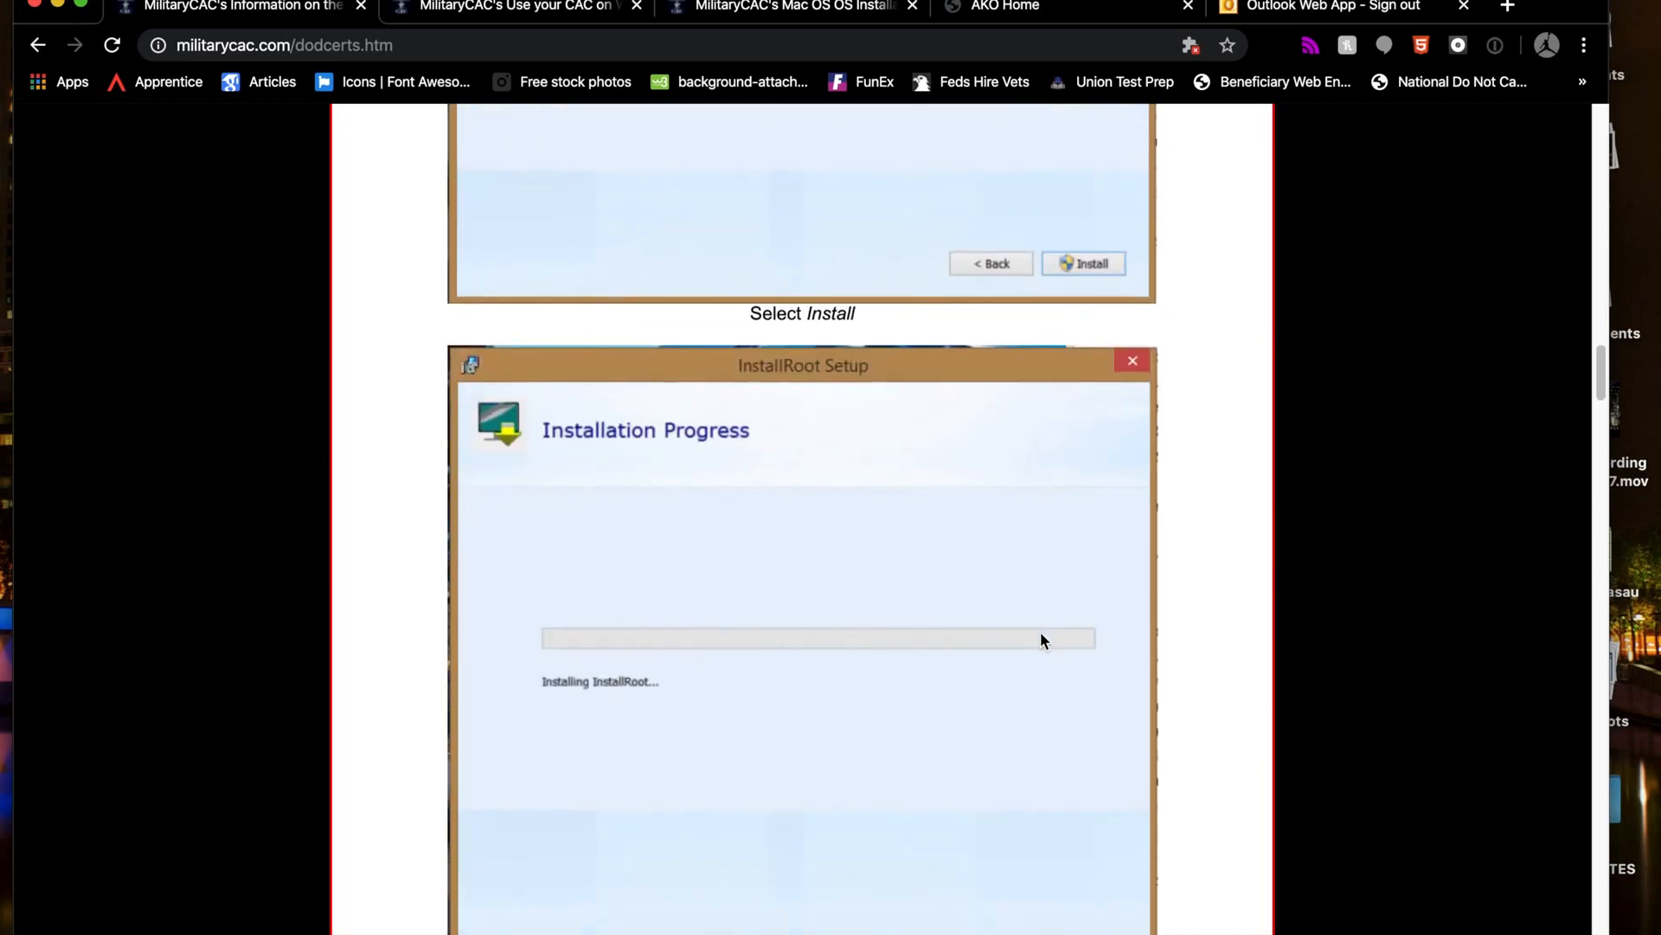
scroll(1041, 641, down, 6)
scroll(1041, 641, down, 6)
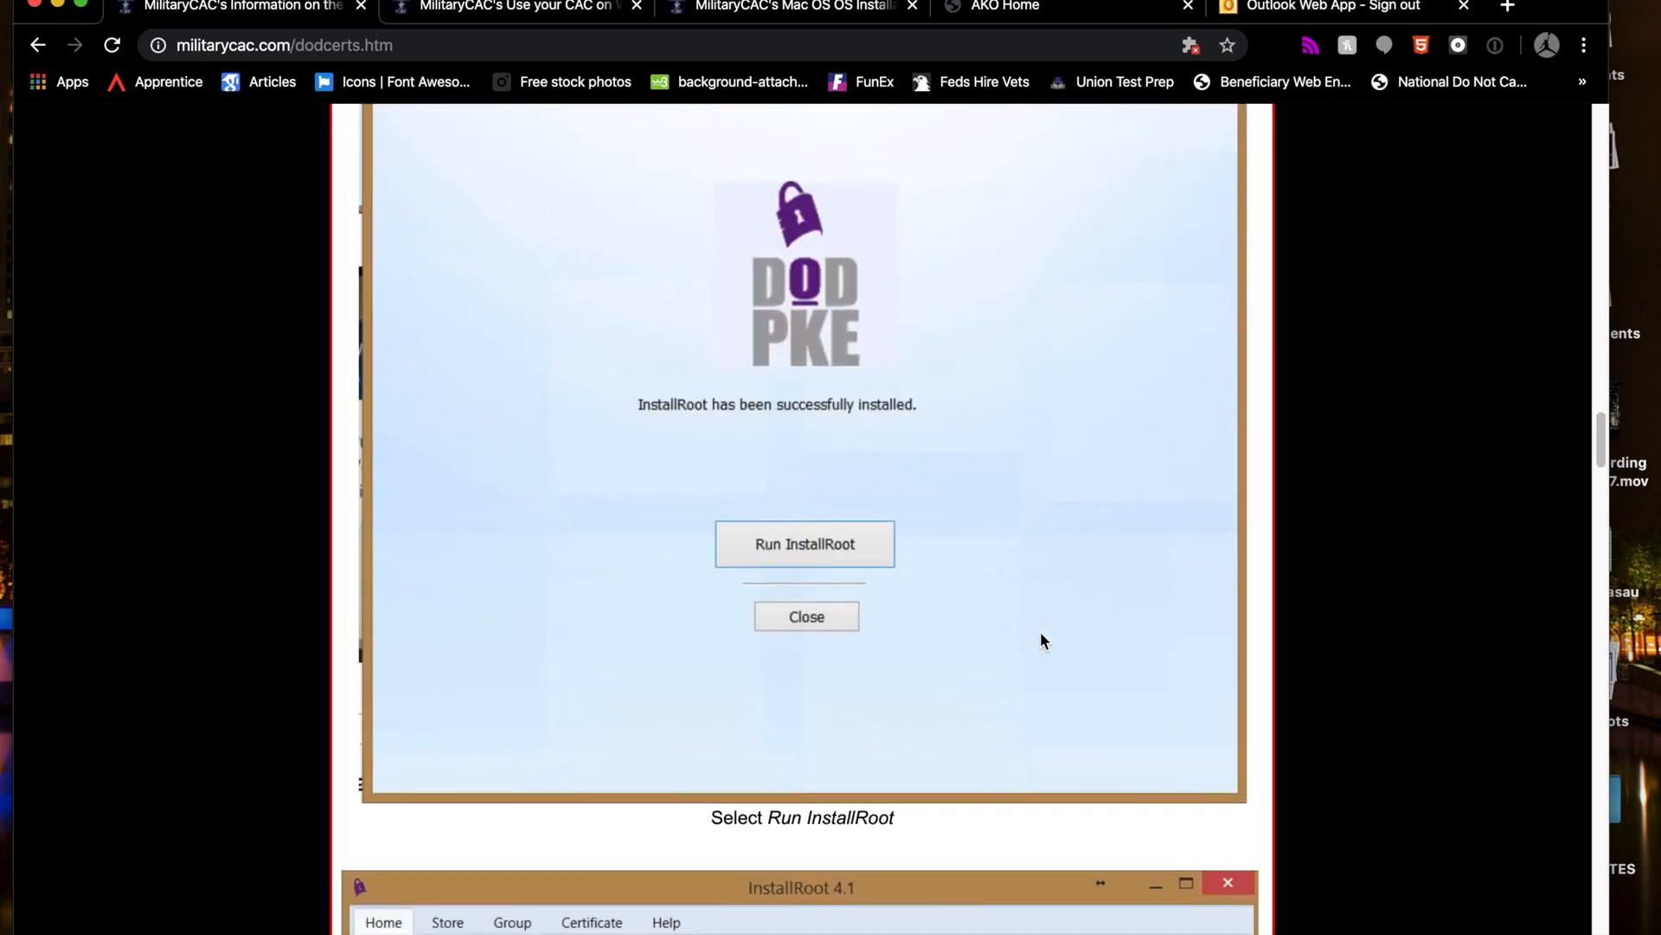
scroll(1040, 641, up, 1)
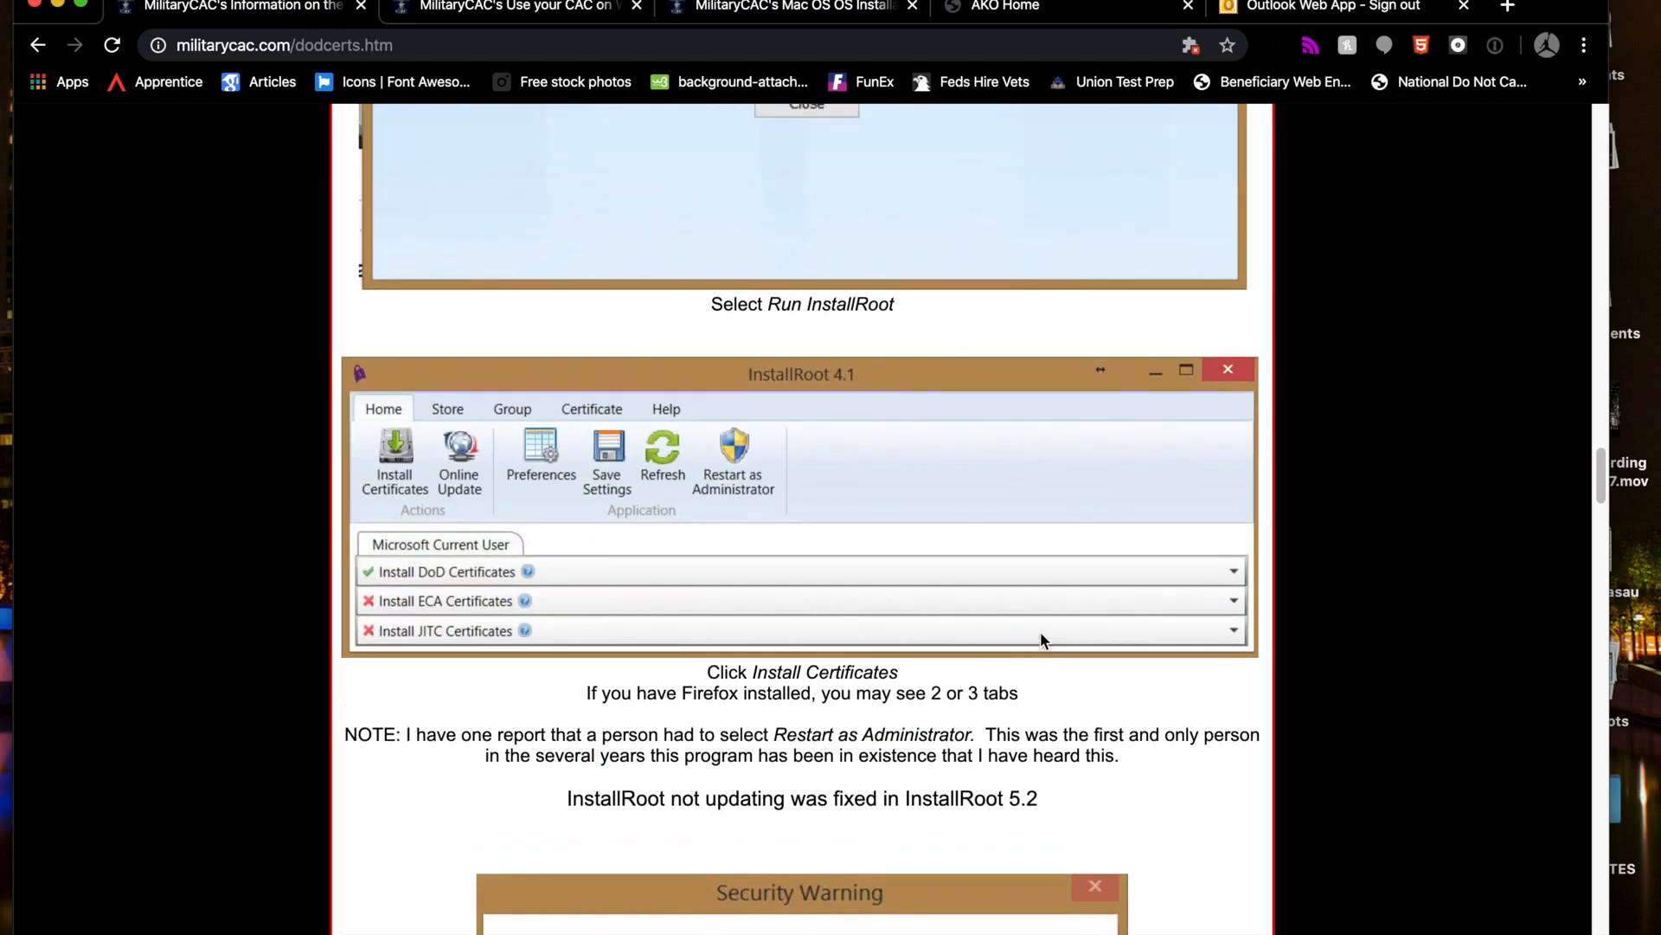
scroll(1041, 630, down, 18)
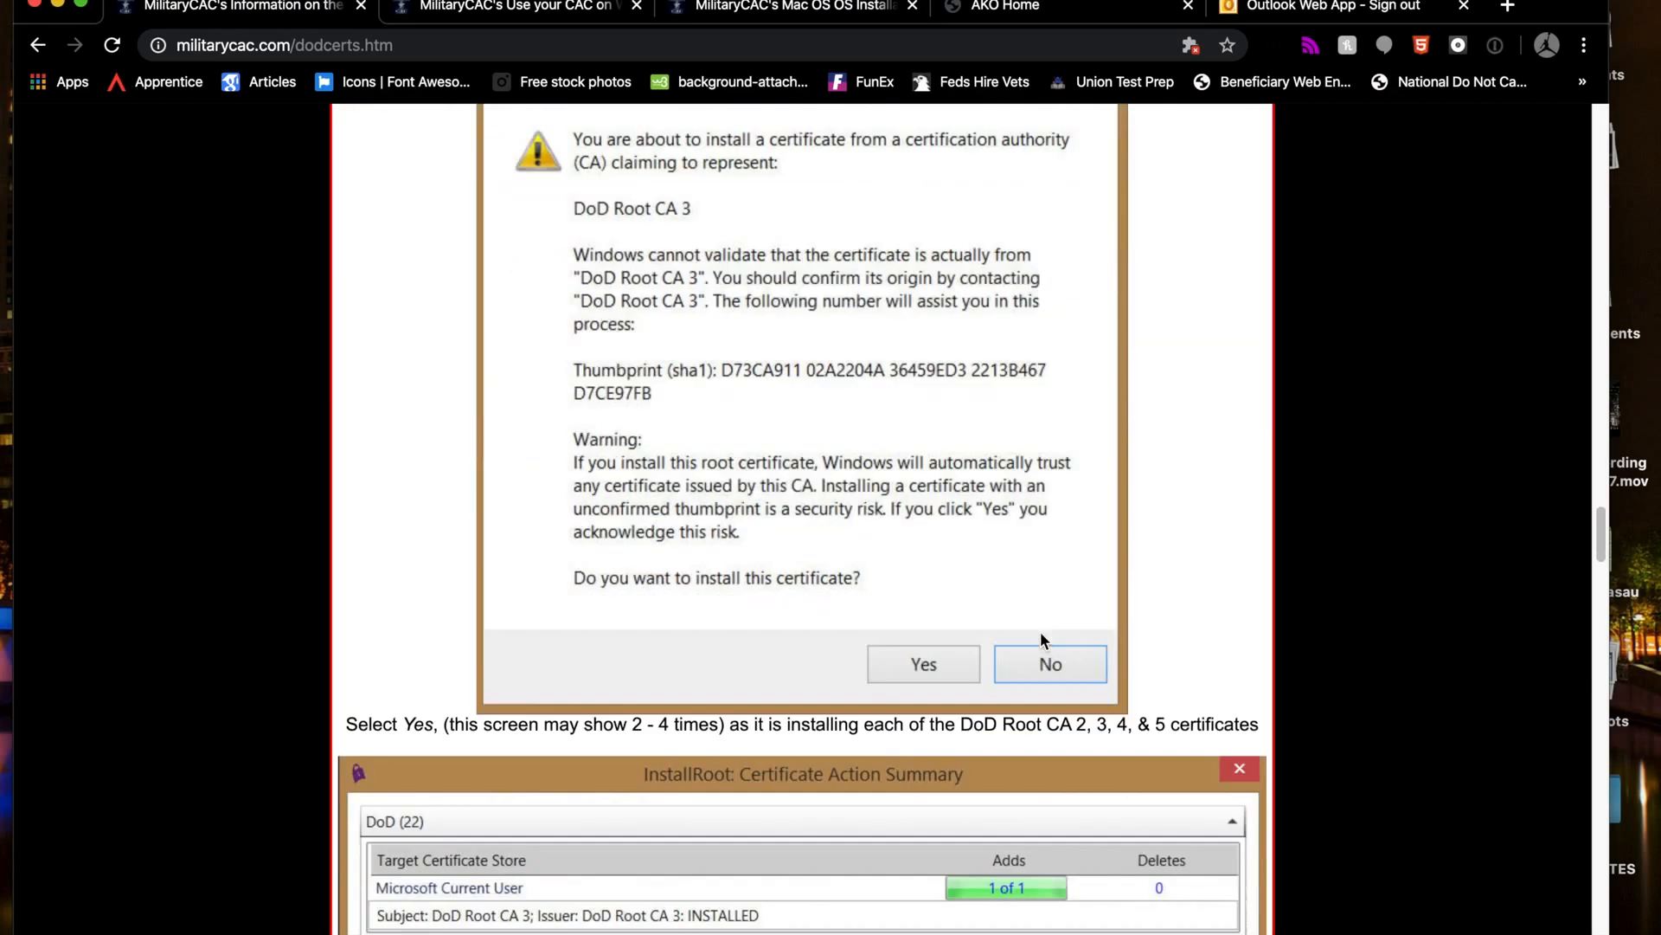
scroll(1040, 631, down, 8)
scroll(1041, 631, up, 20)
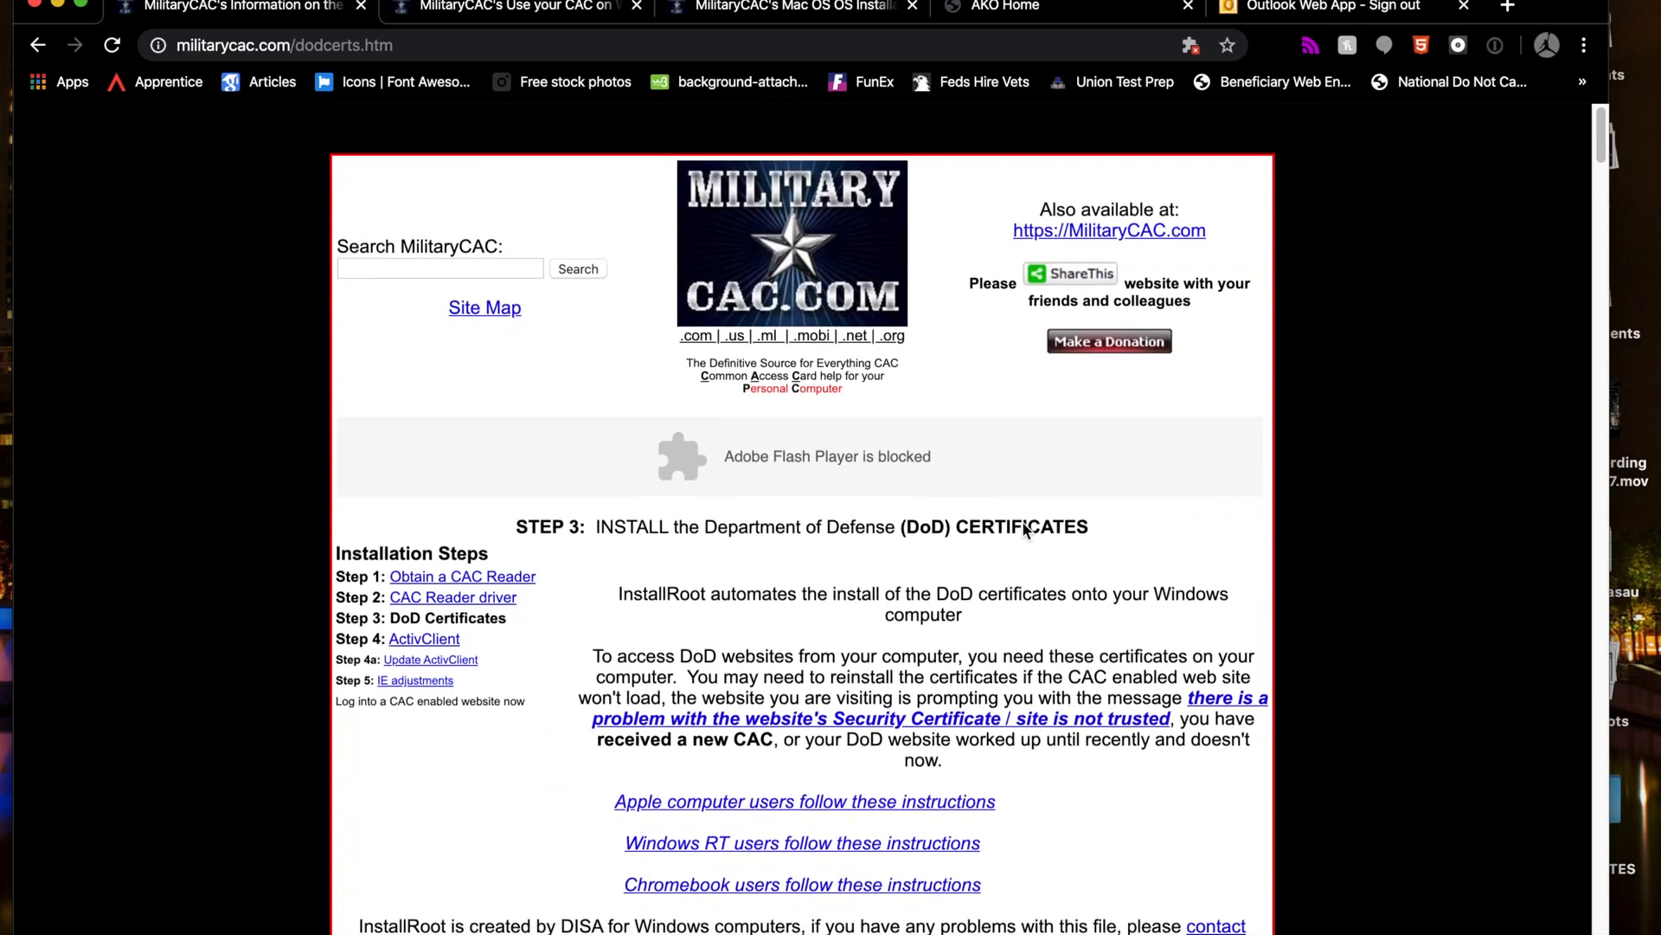